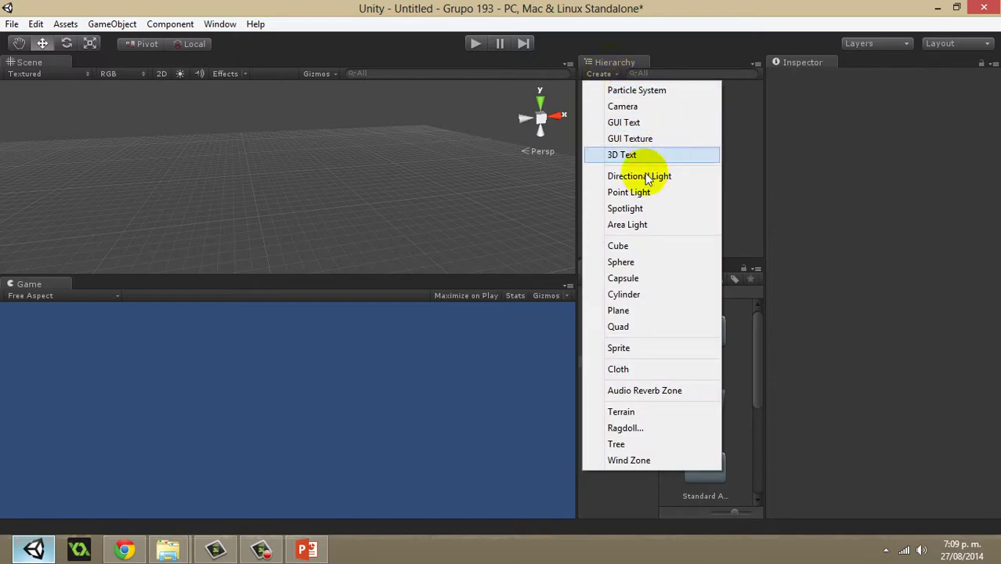
Step: Add a sphere to the scene and reset its transform so it sits at the origin
{"action": "left_click", "coordinate": [640, 263]}
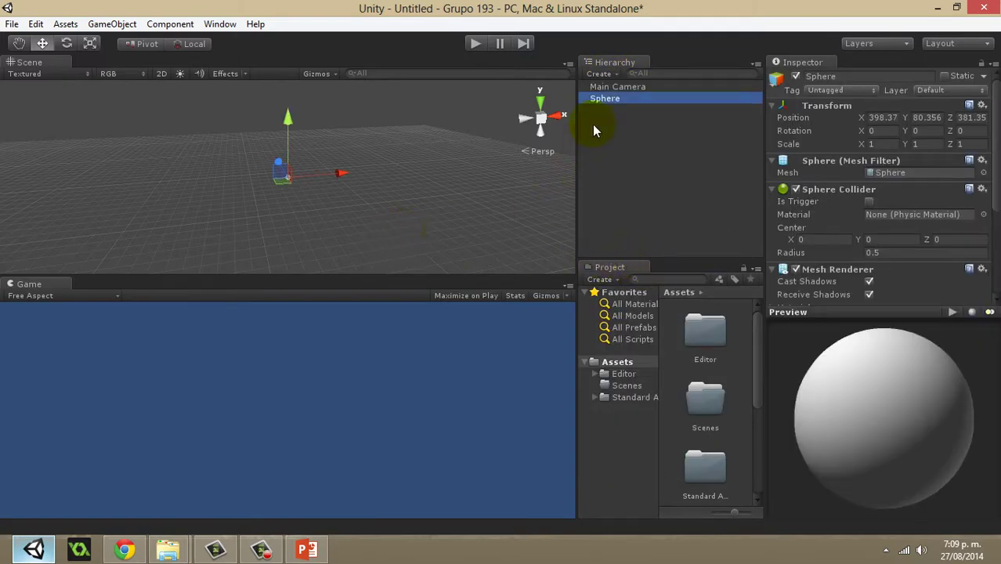
{"action": "left_click", "coordinate": [609, 87]}
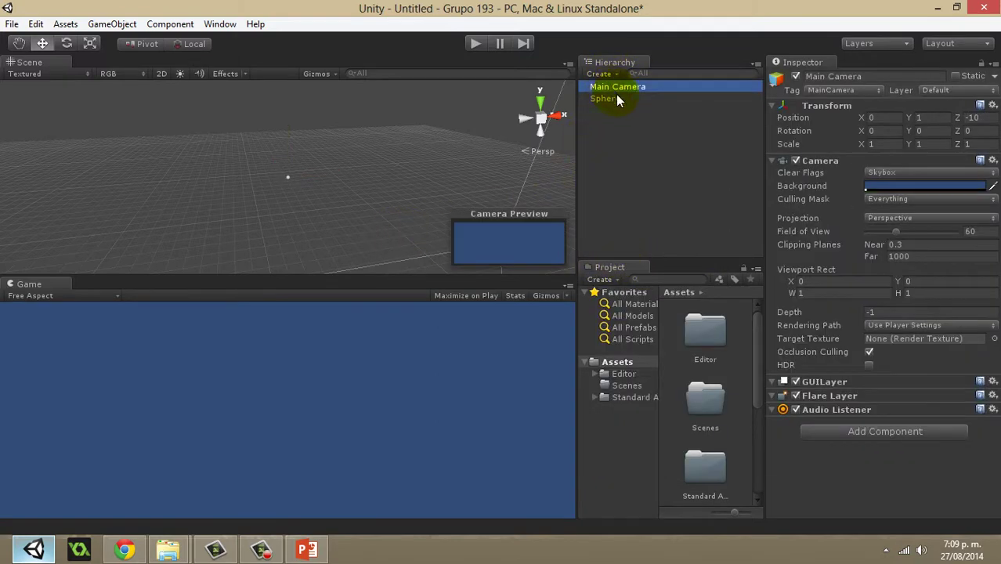
{"action": "left_click", "coordinate": [619, 99]}
{"action": "left_click", "coordinate": [624, 86]}
{"action": "left_click", "coordinate": [622, 98]}
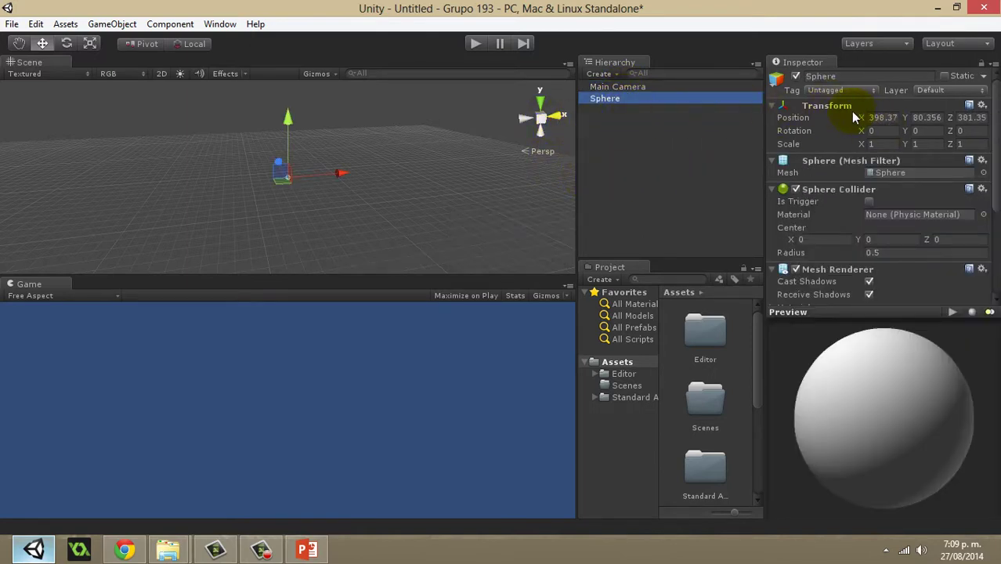
{"action": "left_click", "coordinate": [982, 105]}
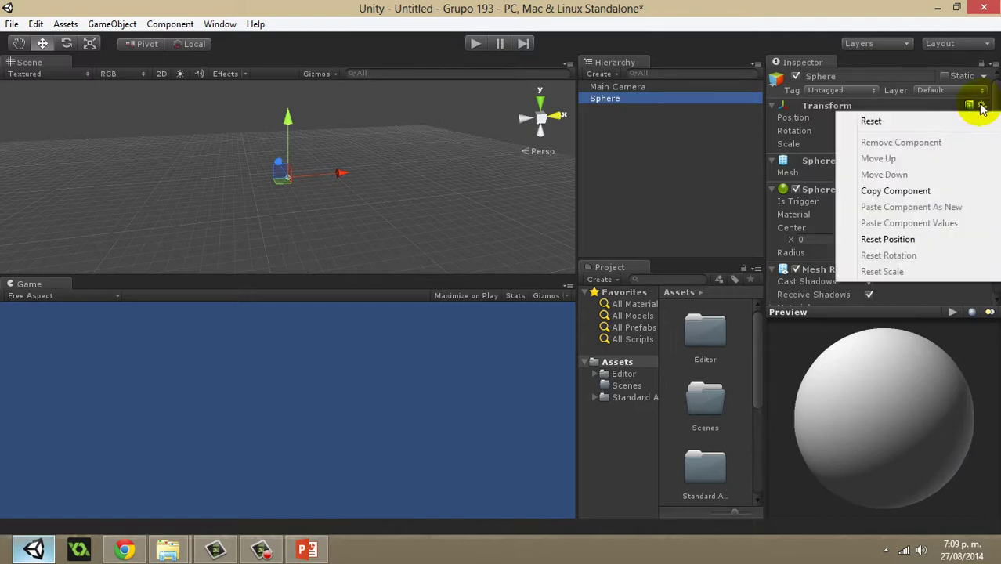
{"action": "left_click", "coordinate": [871, 122]}
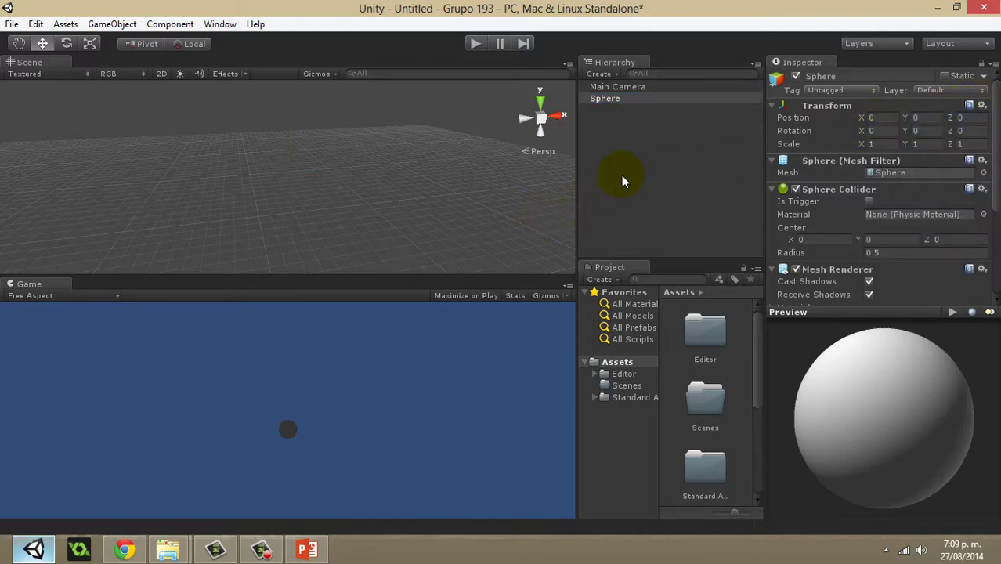
Step: Reset the Main Camera's transform to its default position, rotation and scale
{"action": "left_click", "coordinate": [618, 86]}
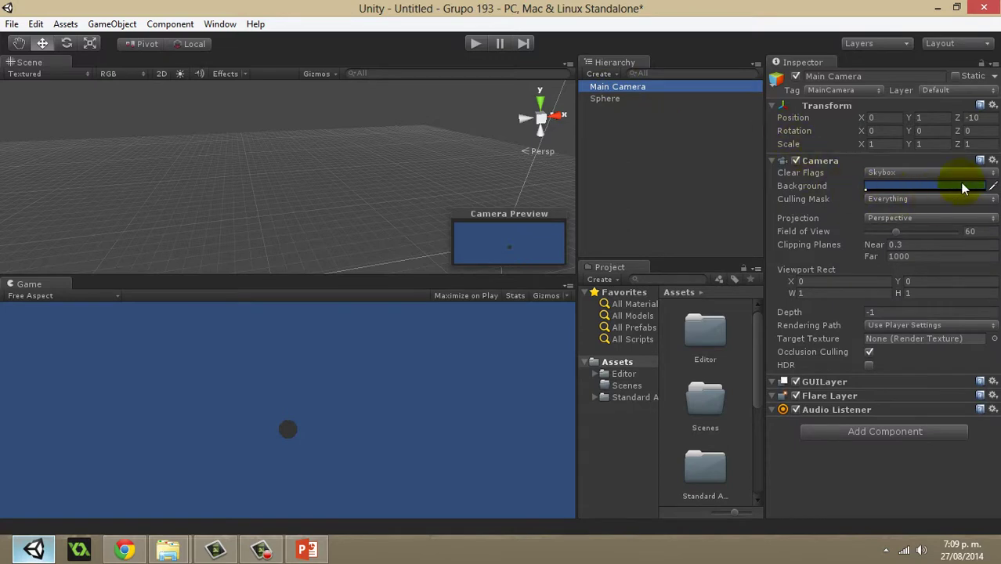
{"action": "left_click", "coordinate": [992, 106]}
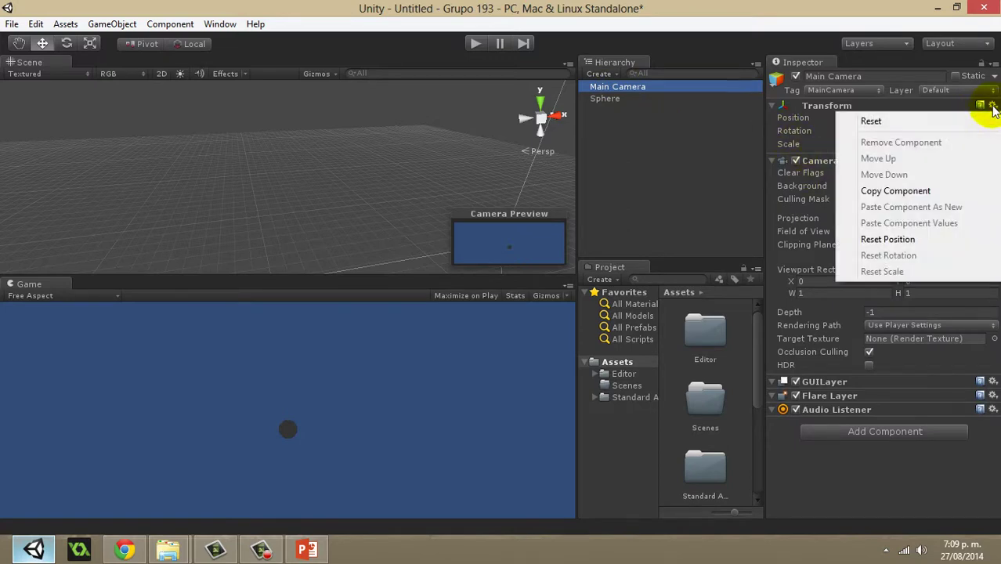
{"action": "left_click", "coordinate": [878, 123]}
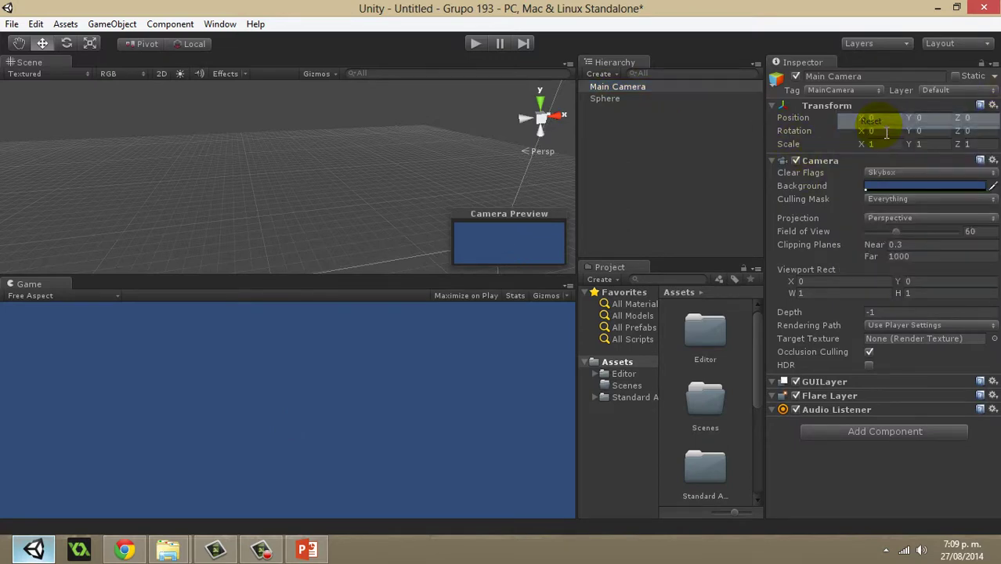
Step: Compare the transforms of the sphere and the Main Camera, and frame the camera in the scene view
{"action": "left_click", "coordinate": [604, 99]}
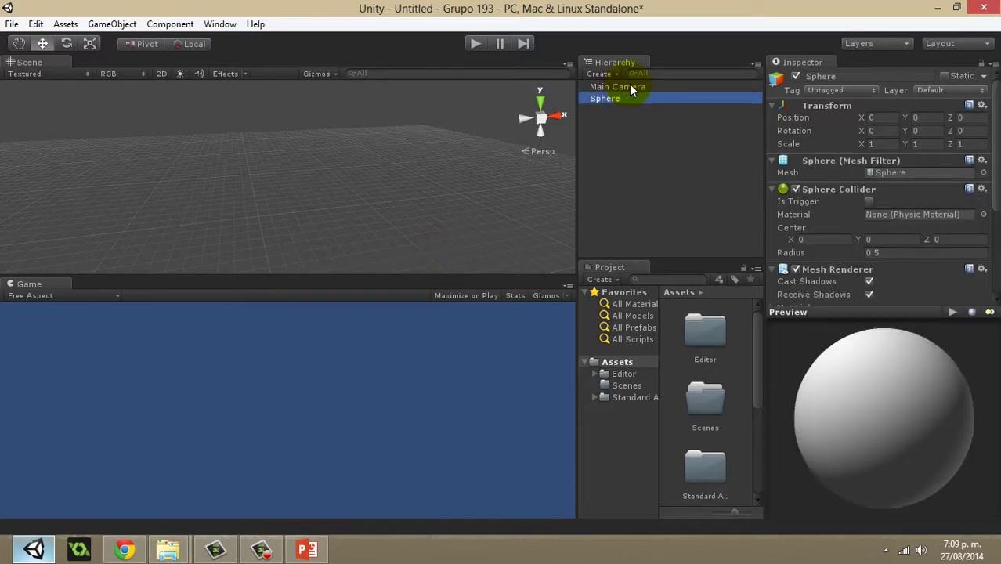
{"action": "left_click", "coordinate": [627, 86]}
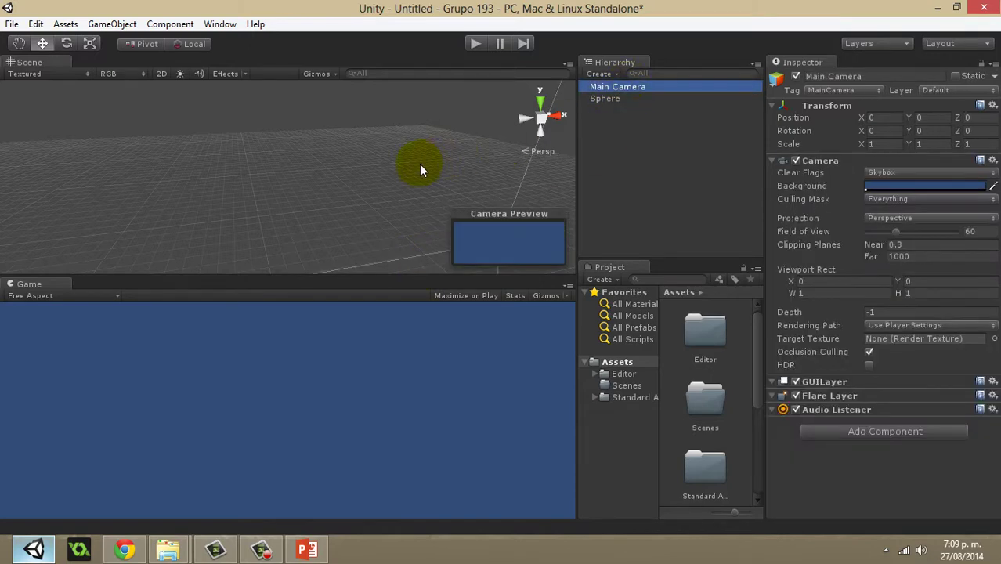
{"action": "left_click", "coordinate": [613, 98]}
{"action": "left_click", "coordinate": [625, 86]}
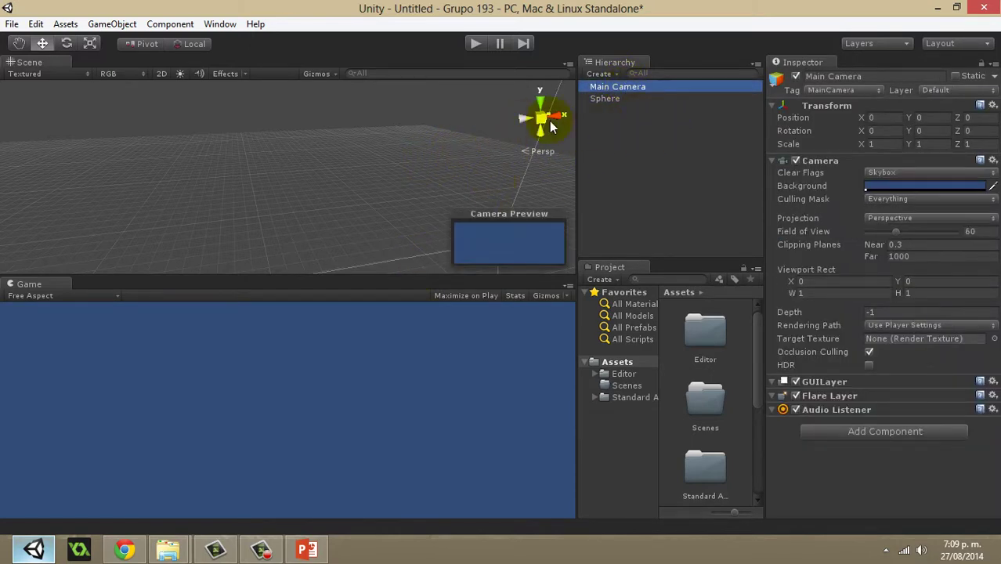
{"action": "left_click_drag", "start_coordinate": [380, 156], "coordinate": [600, 172], "text": "alt"}
{"action": "left_click", "coordinate": [637, 113]}
{"action": "left_click", "coordinate": [626, 97]}
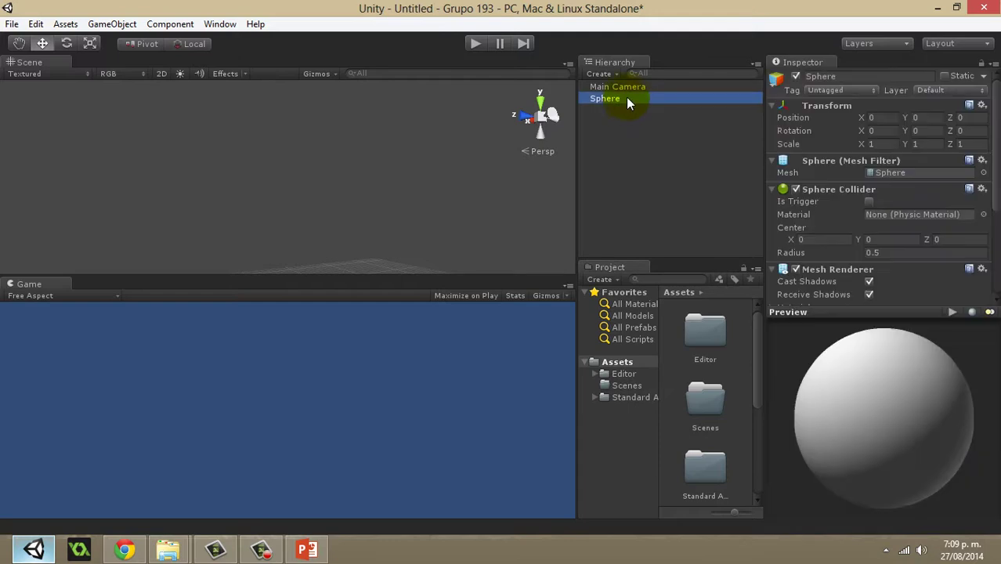
{"action": "left_click", "coordinate": [640, 84]}
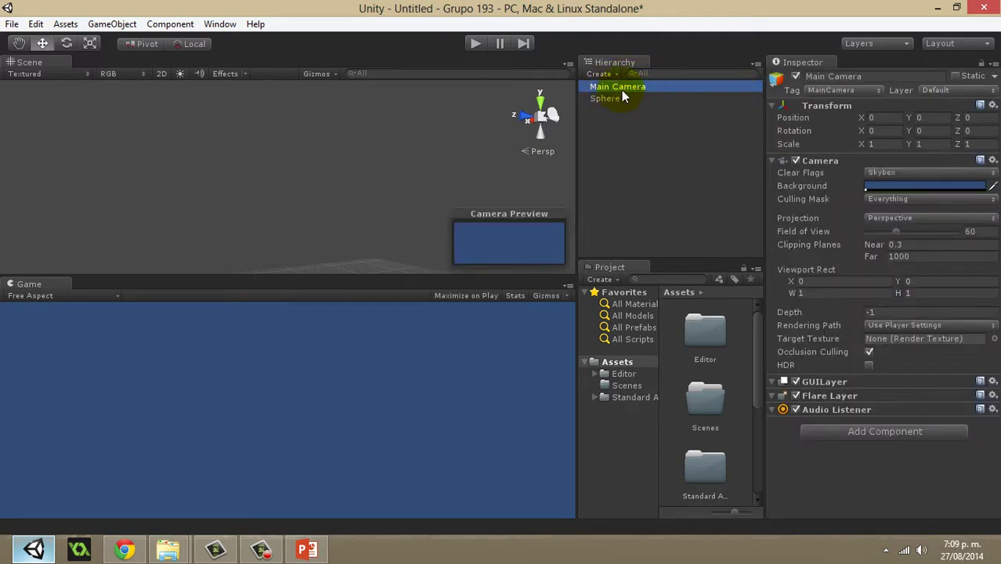
{"action": "left_click", "coordinate": [462, 138]}
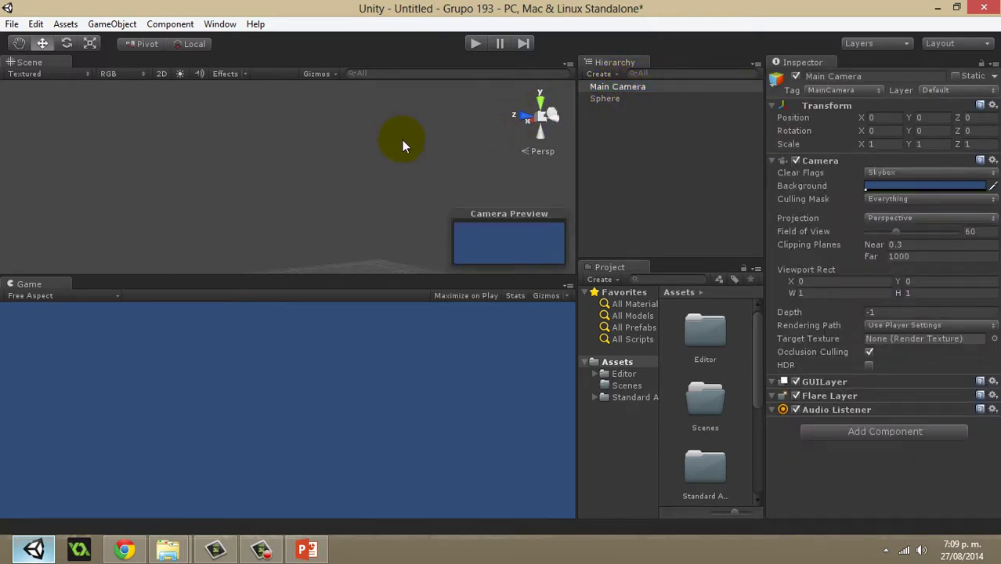
{"action": "key", "text": "f"}
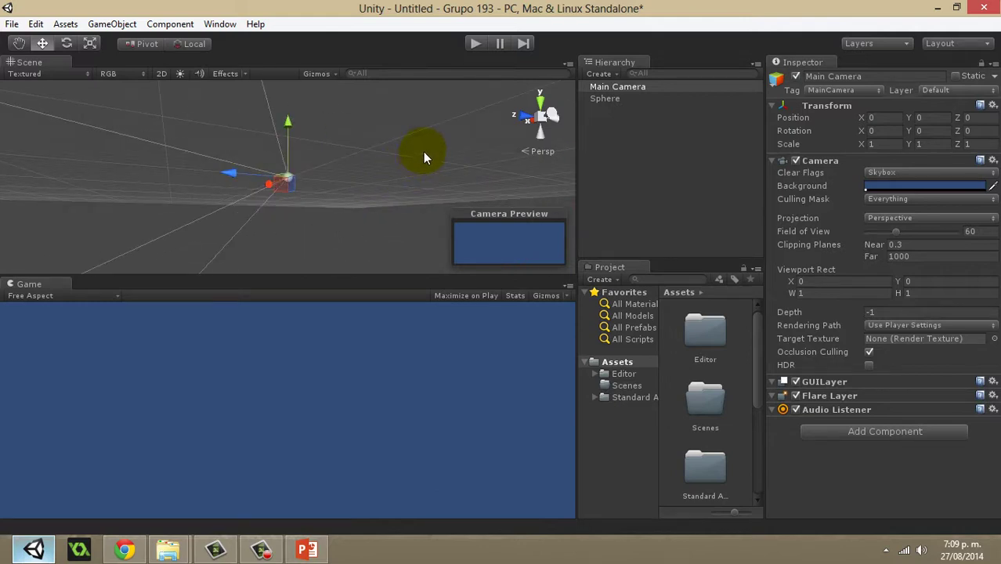
{"action": "left_click_drag", "start_coordinate": [425, 152], "coordinate": [376, 180], "text": "alt"}
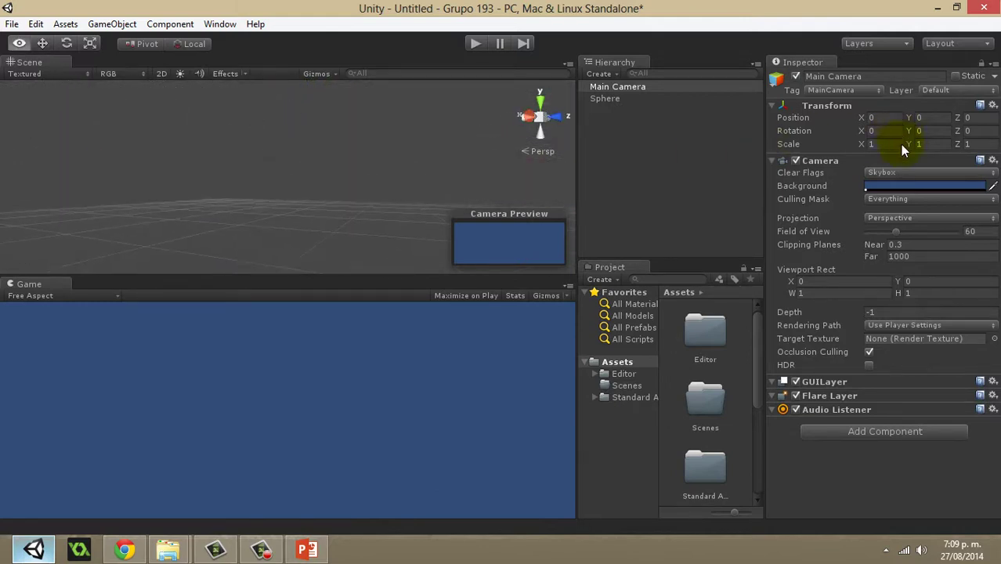
Step: Move the sphere in front of the camera to a Z position of about 5.47, leaving nothing selected
{"action": "double_click", "coordinate": [619, 98]}
{"action": "left_click_drag", "start_coordinate": [357, 168], "coordinate": [330, 174], "text": "alt"}
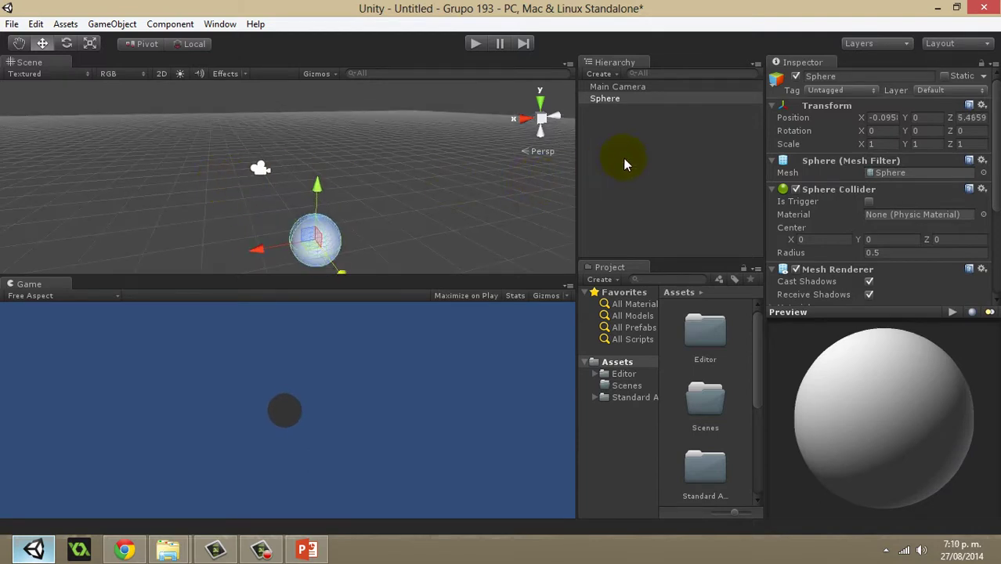
{"action": "left_click", "coordinate": [622, 158]}
Step: Add a directional light to illuminate the sphere
{"action": "left_click", "coordinate": [601, 74]}
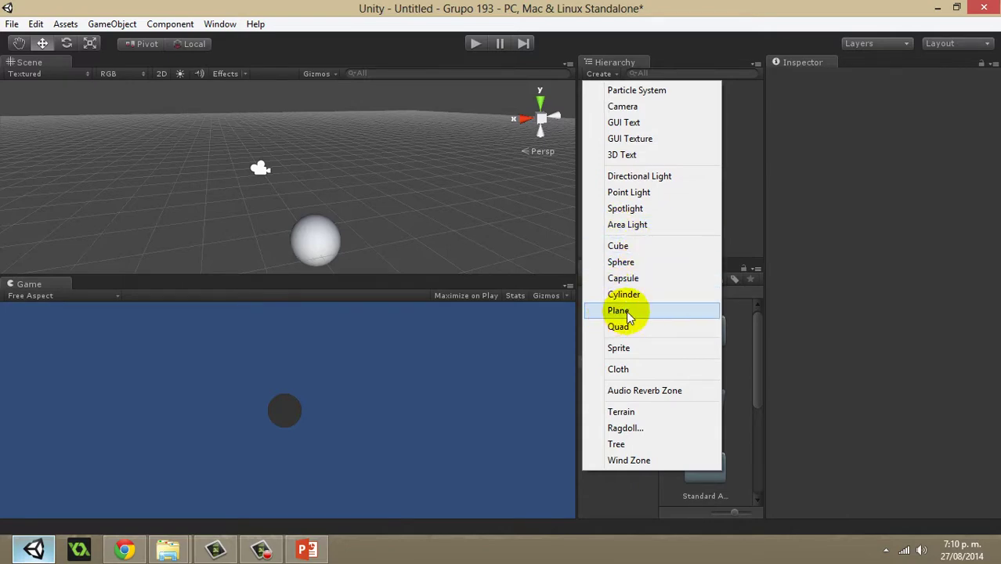
{"action": "left_click", "coordinate": [626, 176]}
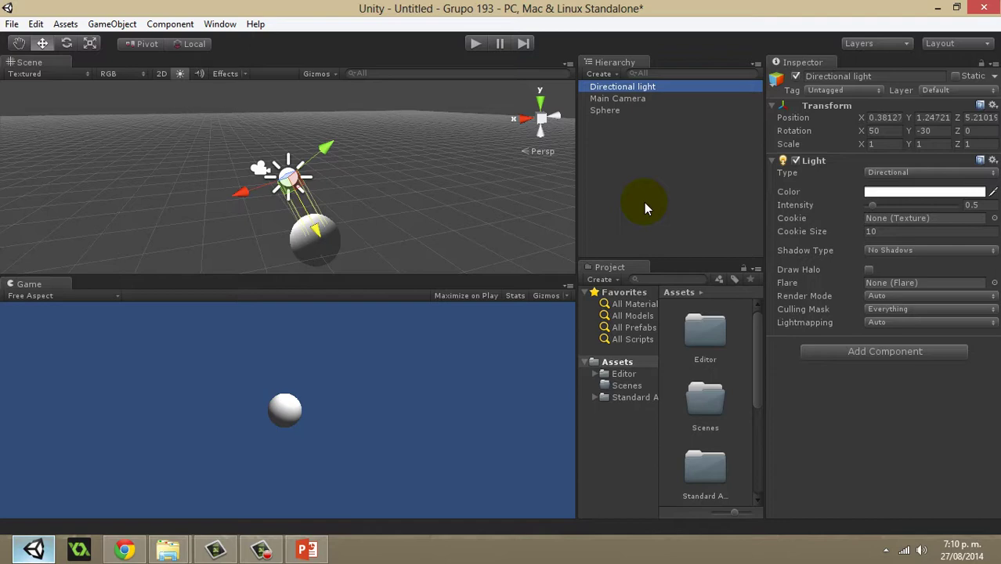
{"action": "left_click", "coordinate": [644, 202]}
{"action": "left_click_drag", "start_coordinate": [388, 251], "coordinate": [127, 188], "text": "alt"}
{"action": "left_click", "coordinate": [281, 243]}
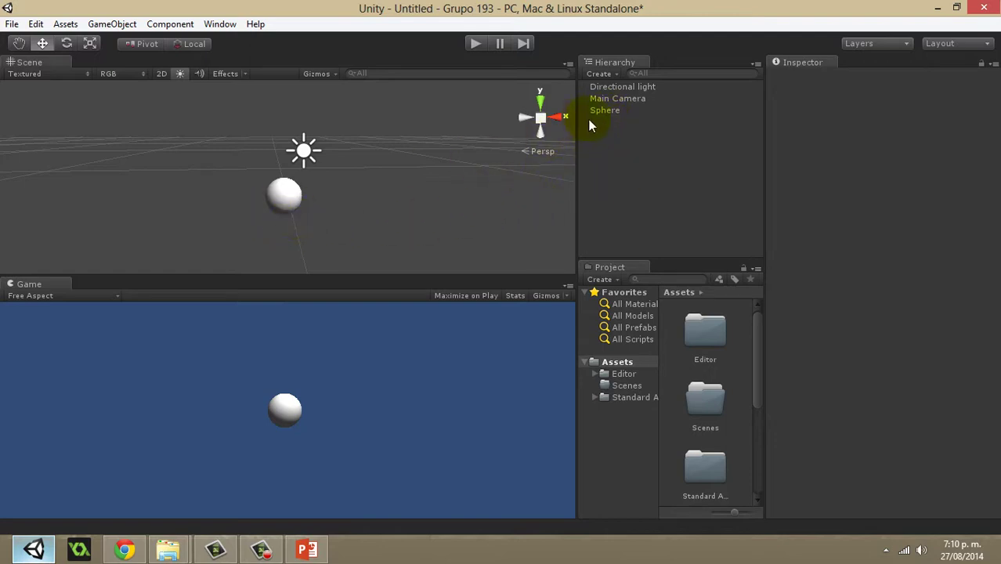
Step: Review the sphere's components and collapse its Mesh Filter, Sphere Collider and Mesh Renderer
{"action": "left_click", "coordinate": [611, 110]}
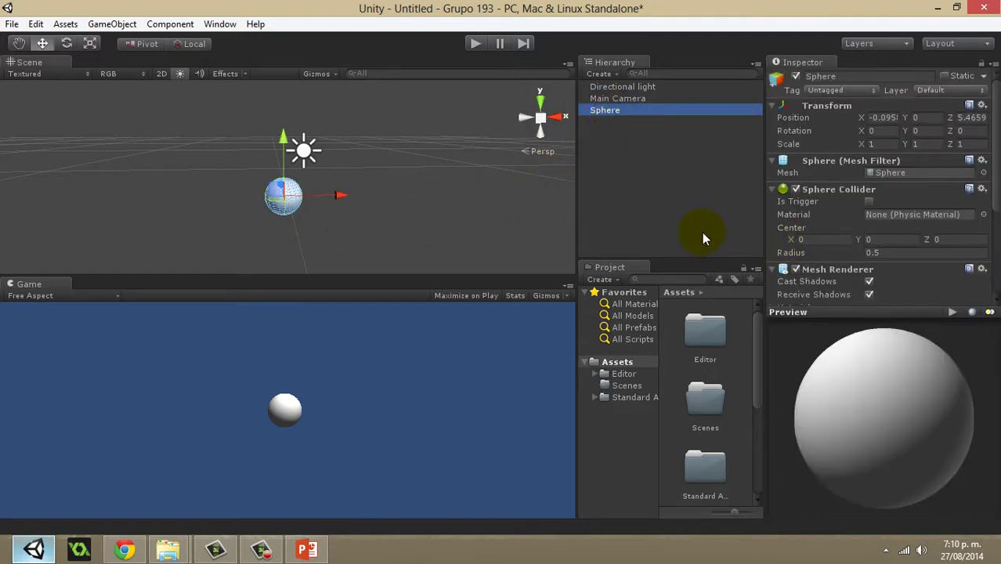
{"action": "scroll", "coordinate": [884, 168], "scroll_direction": "down", "scroll_amount": 5}
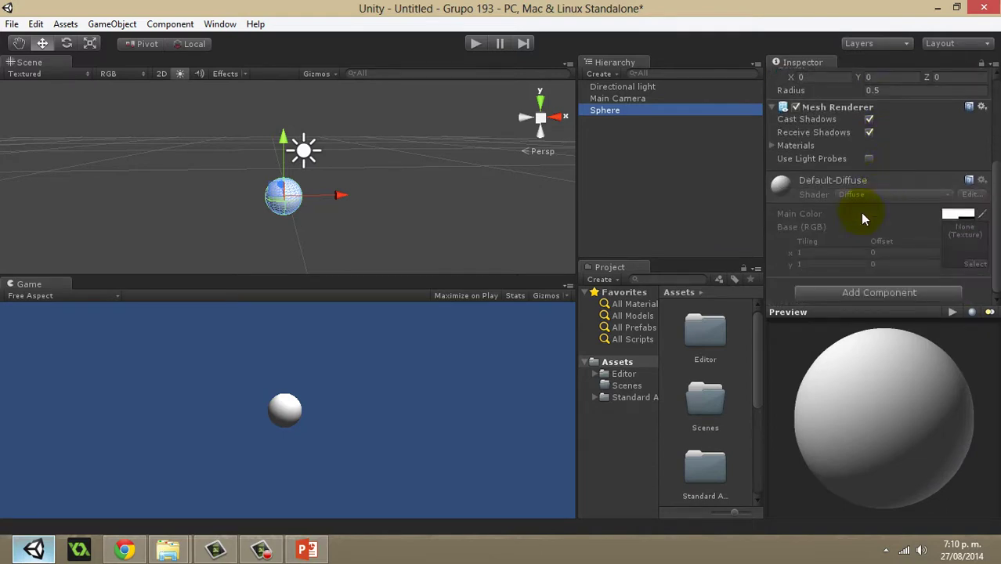
{"action": "scroll", "coordinate": [856, 190], "scroll_direction": "up", "scroll_amount": 5}
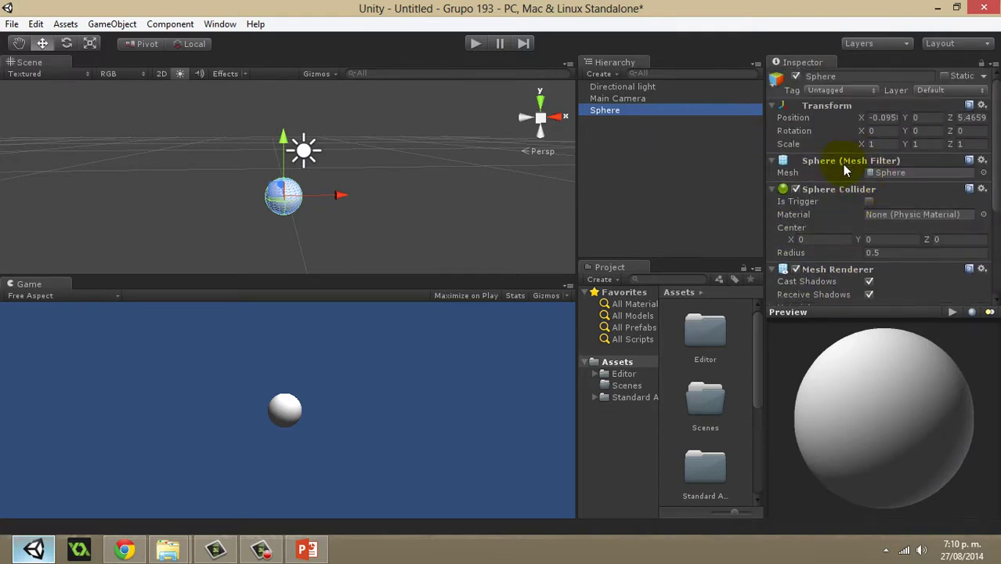
{"action": "left_click", "coordinate": [767, 190]}
{"action": "left_click", "coordinate": [770, 161]}
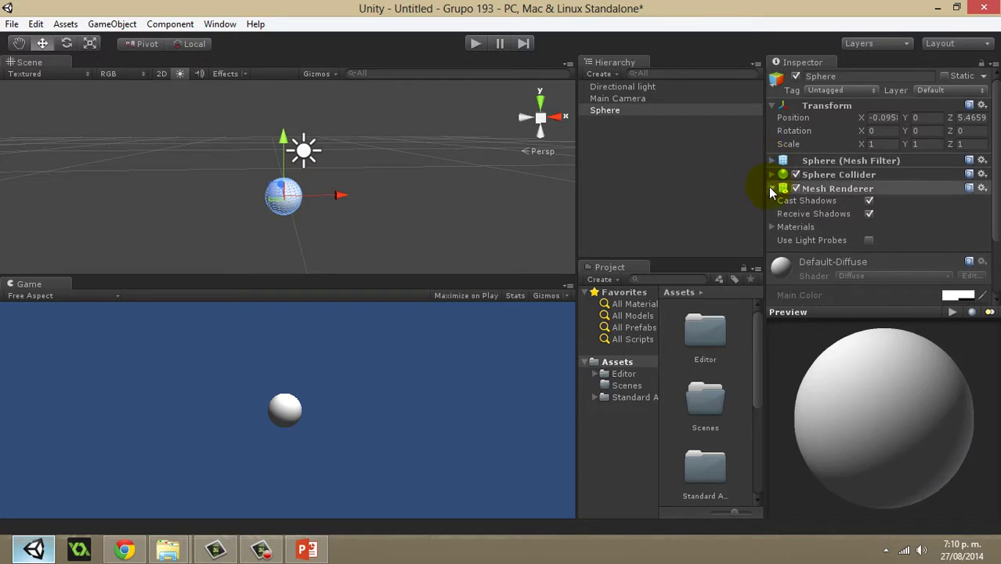
{"action": "left_click", "coordinate": [770, 190]}
{"action": "scroll", "coordinate": [782, 219], "scroll_direction": "down", "scroll_amount": 1}
{"action": "scroll", "coordinate": [807, 209], "scroll_direction": "up", "scroll_amount": 1}
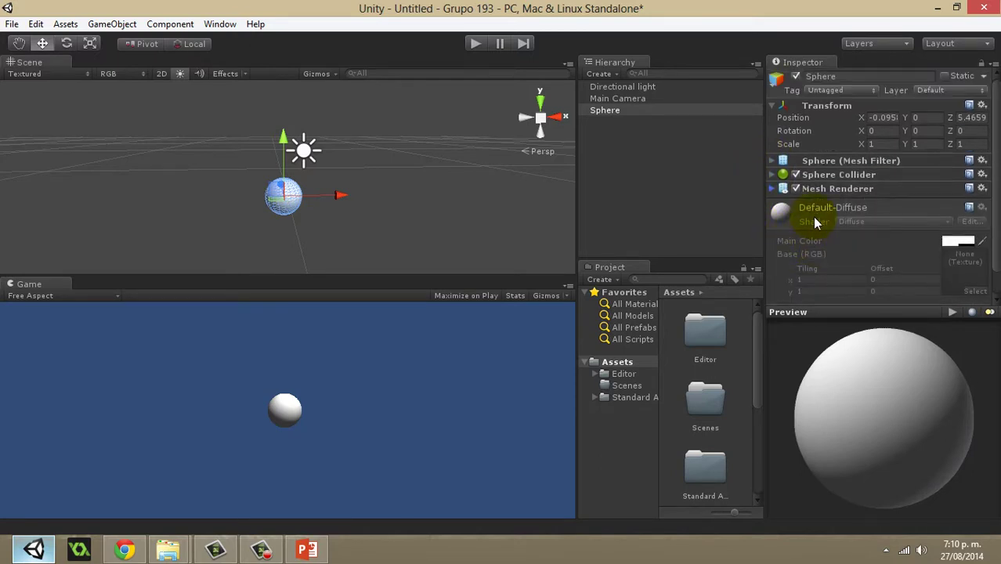
{"action": "scroll", "coordinate": [801, 168], "scroll_direction": "down", "scroll_amount": 1}
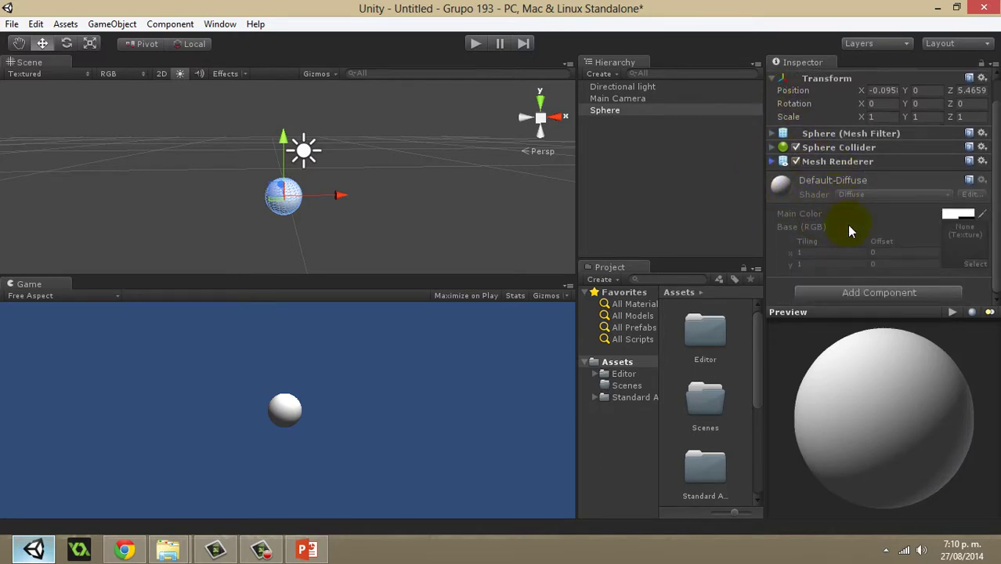
Step: Try adding an Animation component from the Miscellaneous category to the sphere, and remove that component again
{"action": "left_click", "coordinate": [848, 297]}
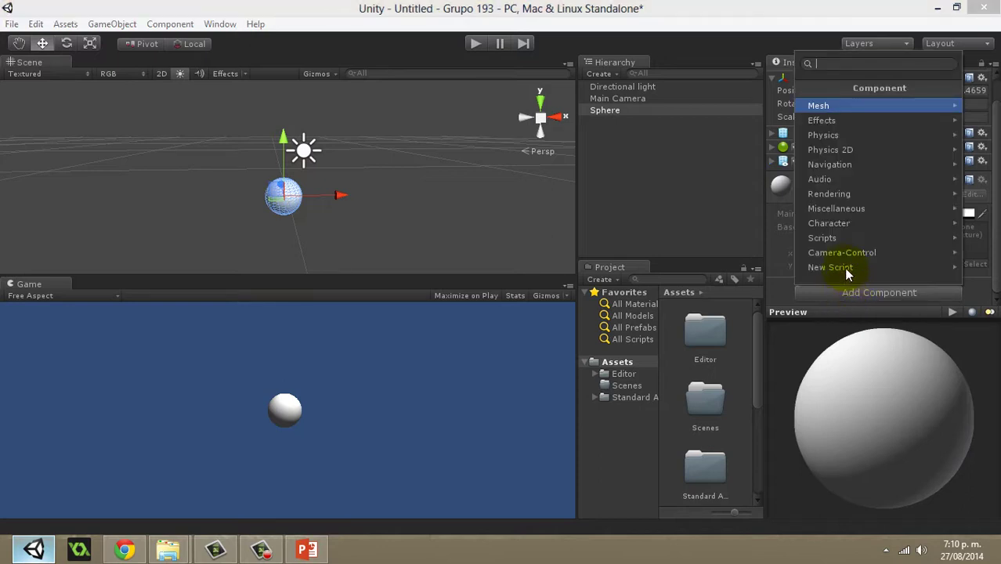
{"action": "left_click", "coordinate": [845, 210]}
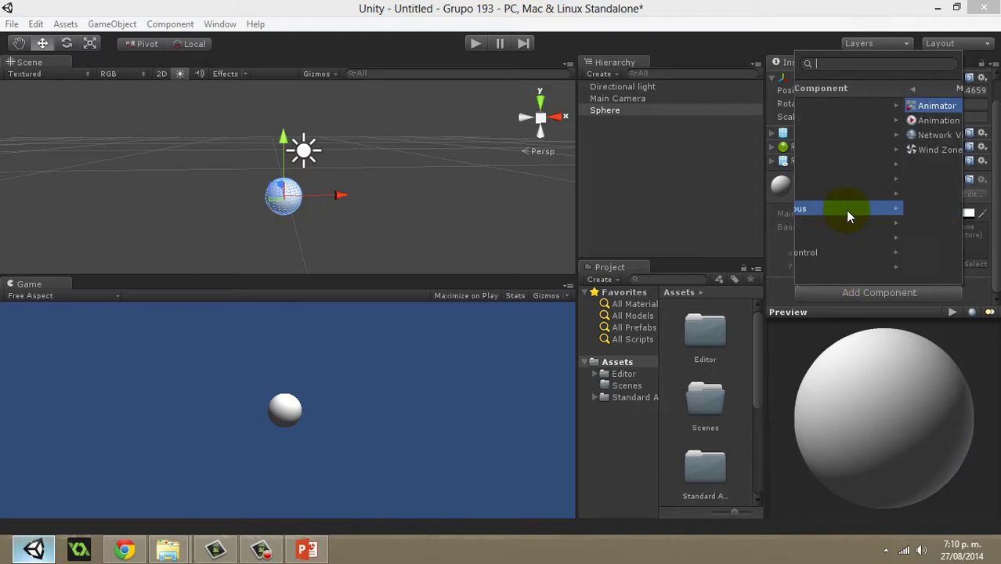
{"action": "left_click", "coordinate": [821, 122]}
{"action": "scroll", "coordinate": [820, 121], "scroll_direction": "down", "scroll_amount": 5}
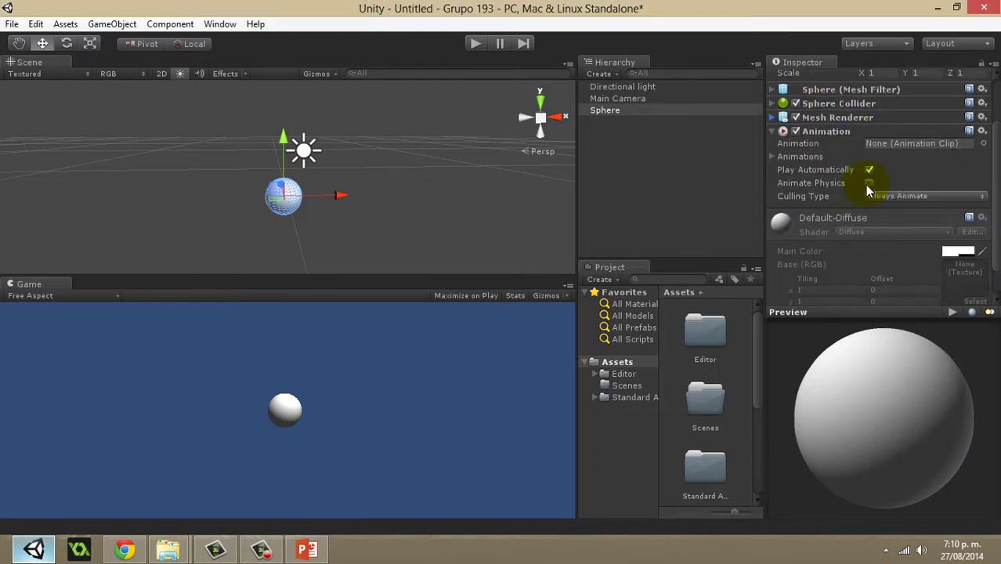
{"action": "scroll", "coordinate": [900, 219], "scroll_direction": "up", "scroll_amount": 5}
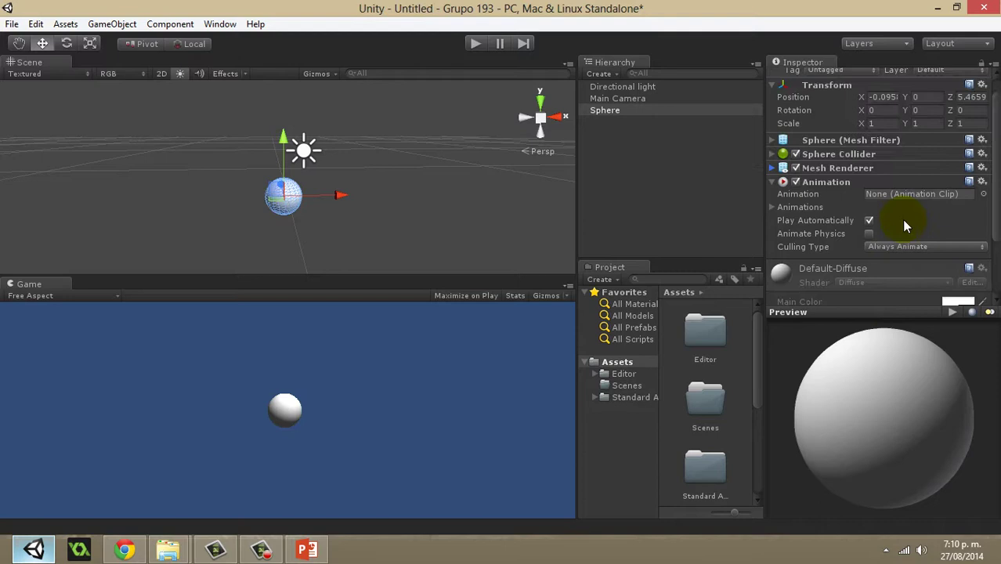
{"action": "left_click", "coordinate": [983, 181]}
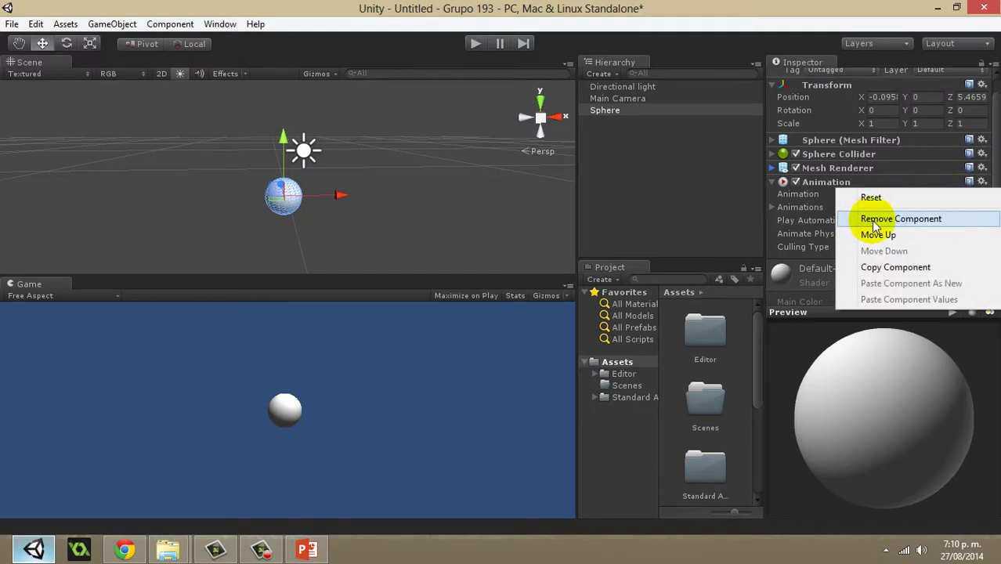
{"action": "left_click", "coordinate": [875, 220]}
Step: Attach an Animation component from the Miscellaneous category to the sphere and review its settings
{"action": "left_click", "coordinate": [835, 291]}
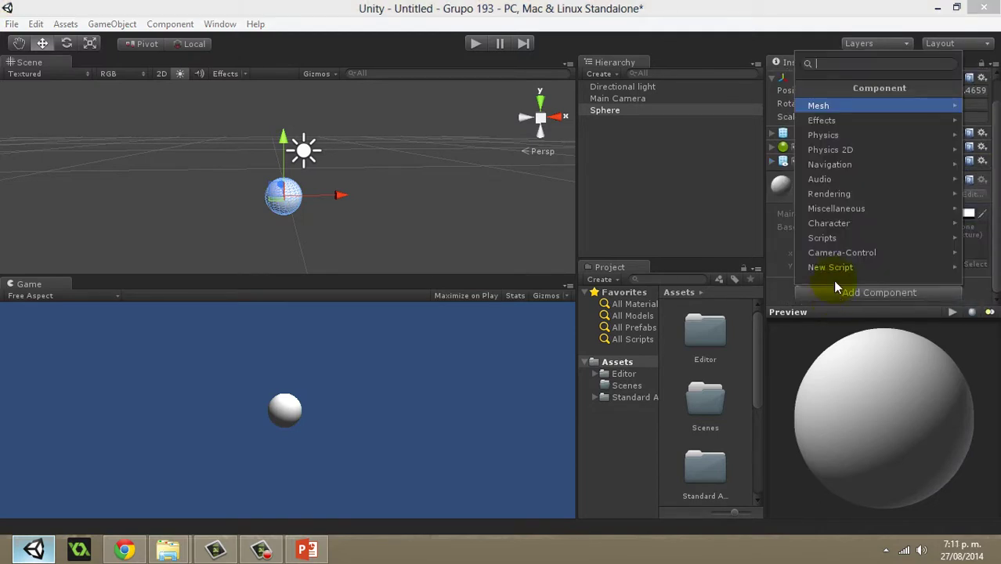
{"action": "left_click", "coordinate": [841, 209]}
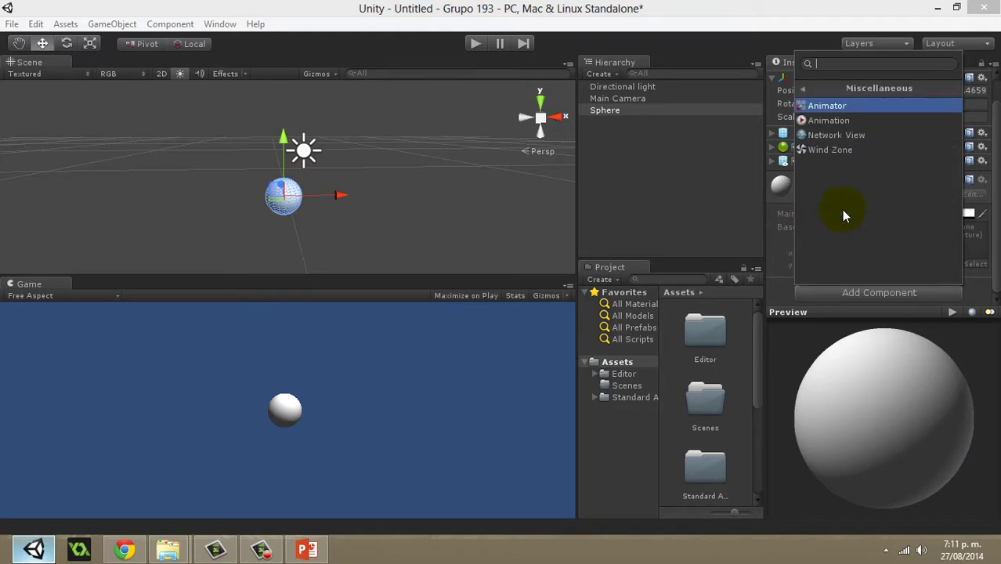
{"action": "left_click", "coordinate": [830, 121]}
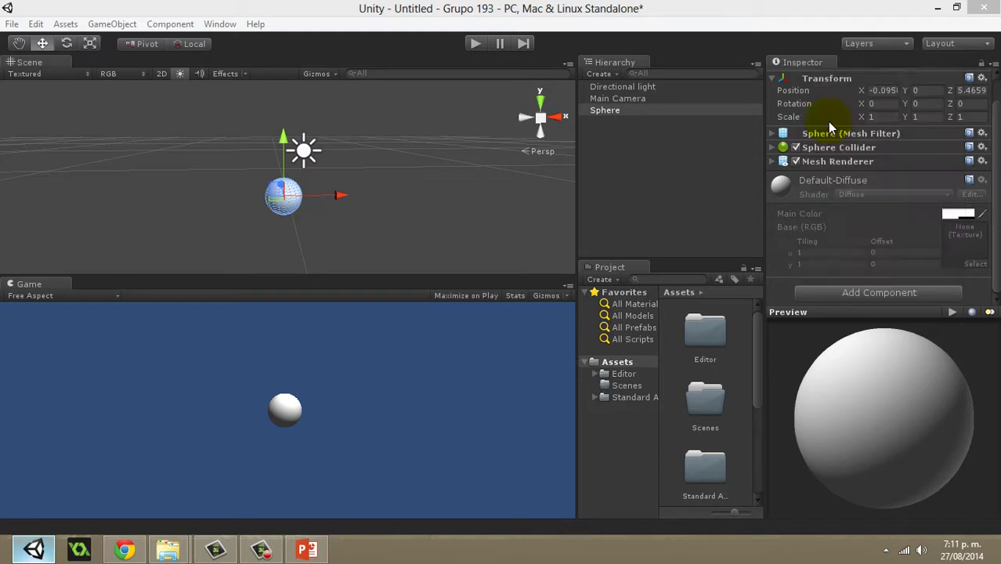
{"action": "scroll", "coordinate": [839, 184], "scroll_direction": "down", "scroll_amount": 2}
{"action": "scroll", "coordinate": [838, 182], "scroll_direction": "up", "scroll_amount": 3}
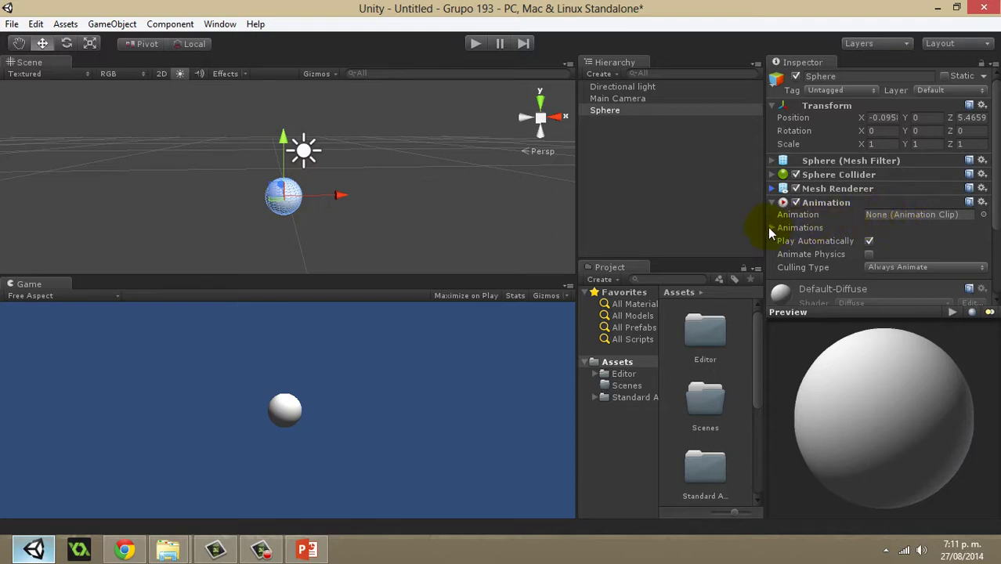
Step: Review the sphere's Animation component by expanding its Animations list and toggling Play Automatically off and on again
{"action": "left_click", "coordinate": [799, 227]}
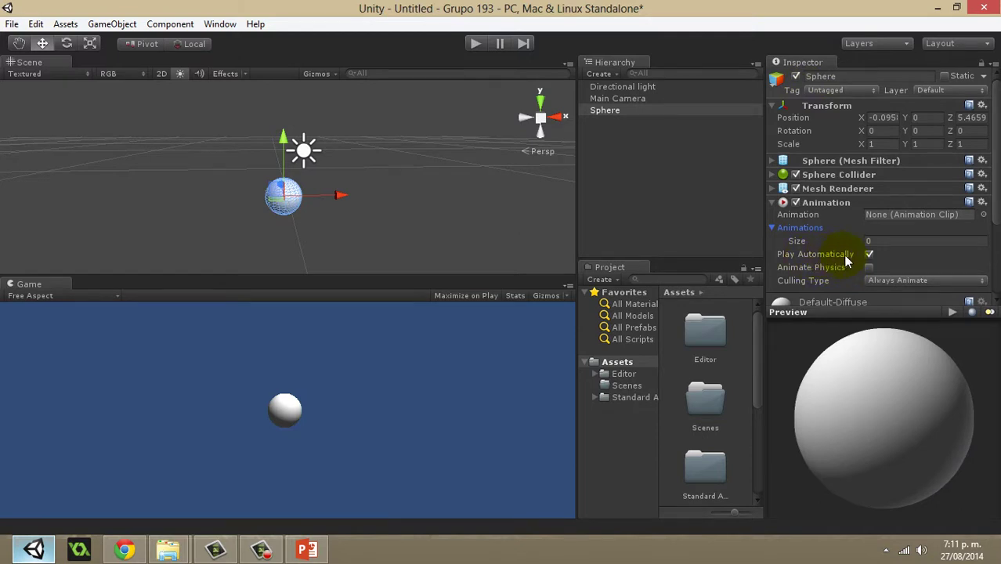
{"action": "left_click", "coordinate": [868, 255]}
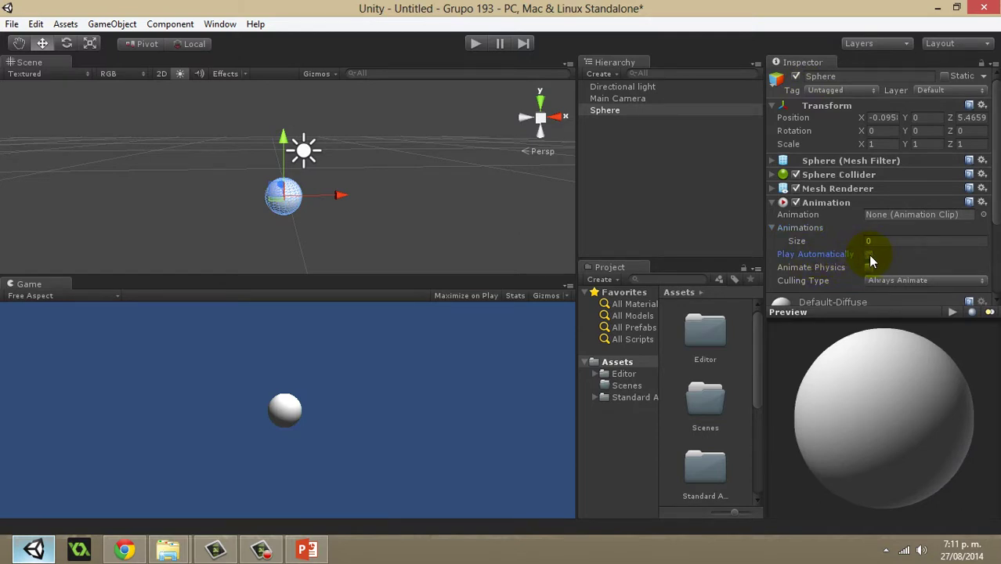
{"action": "left_click", "coordinate": [869, 254]}
{"action": "scroll", "coordinate": [816, 271], "scroll_direction": "down", "scroll_amount": 2}
{"action": "scroll", "coordinate": [822, 263], "scroll_direction": "down", "scroll_amount": 1}
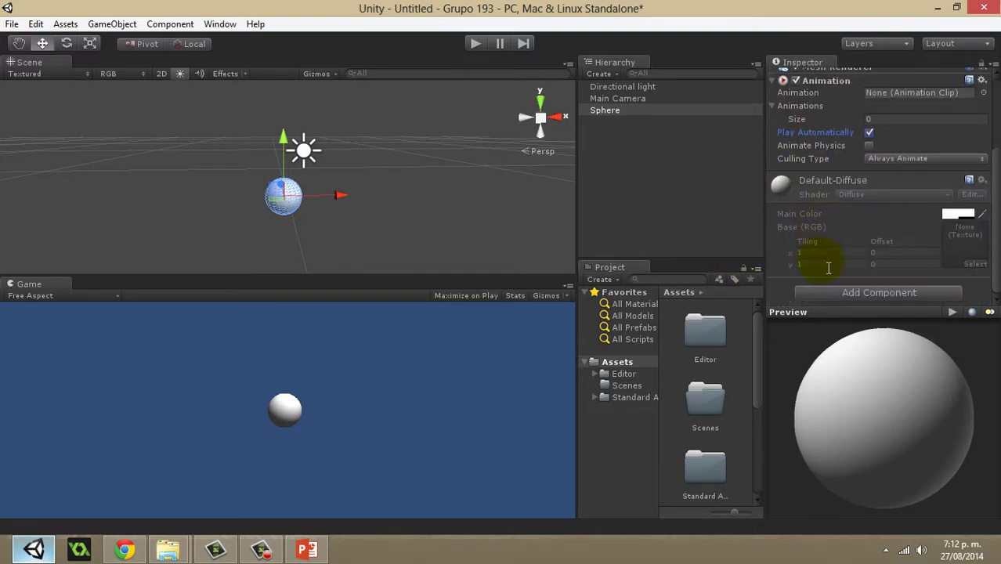
{"action": "scroll", "coordinate": [823, 267], "scroll_direction": "up", "scroll_amount": 2}
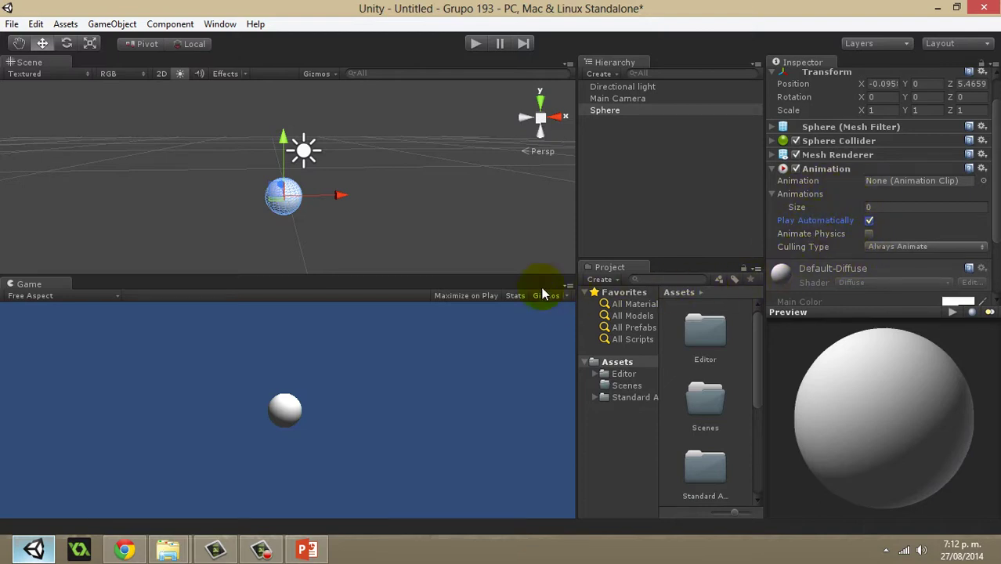
Step: Open the Animation window, widen it, extend its timeline range to about 3:30, and place it clear of the sphere
{"action": "left_click", "coordinate": [220, 24]}
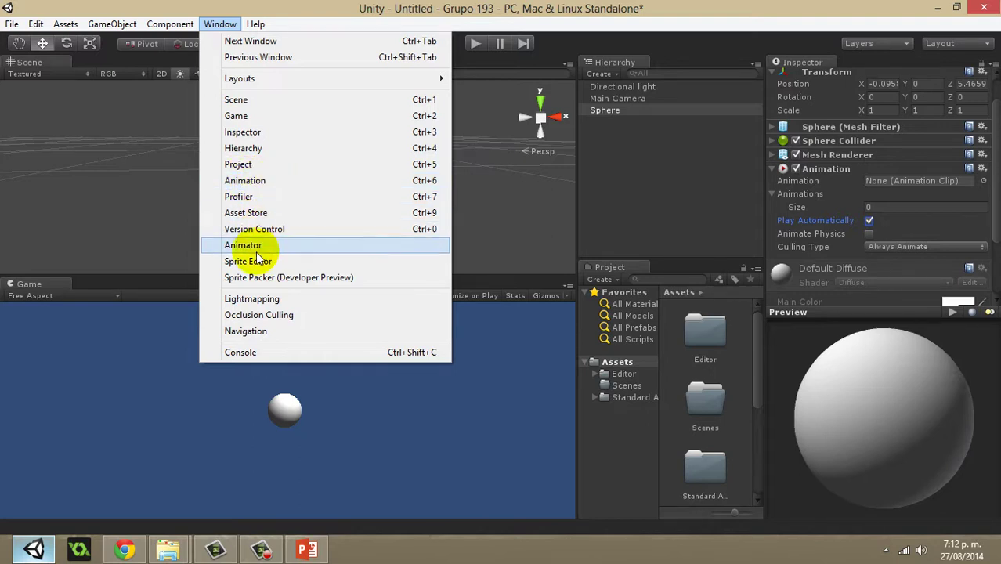
{"action": "left_click", "coordinate": [244, 181]}
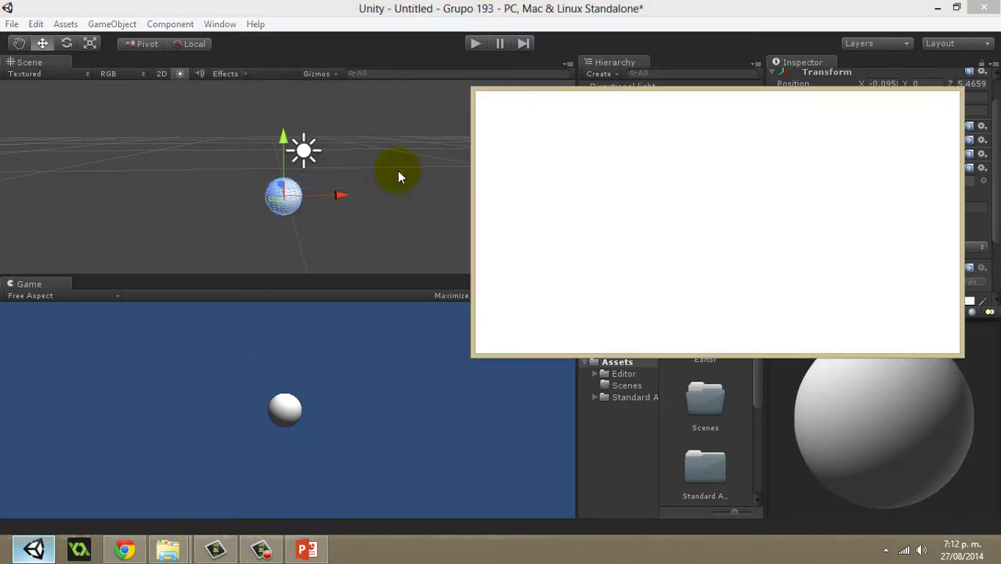
{"action": "left_click_drag", "start_coordinate": [614, 134], "coordinate": [519, 75]}
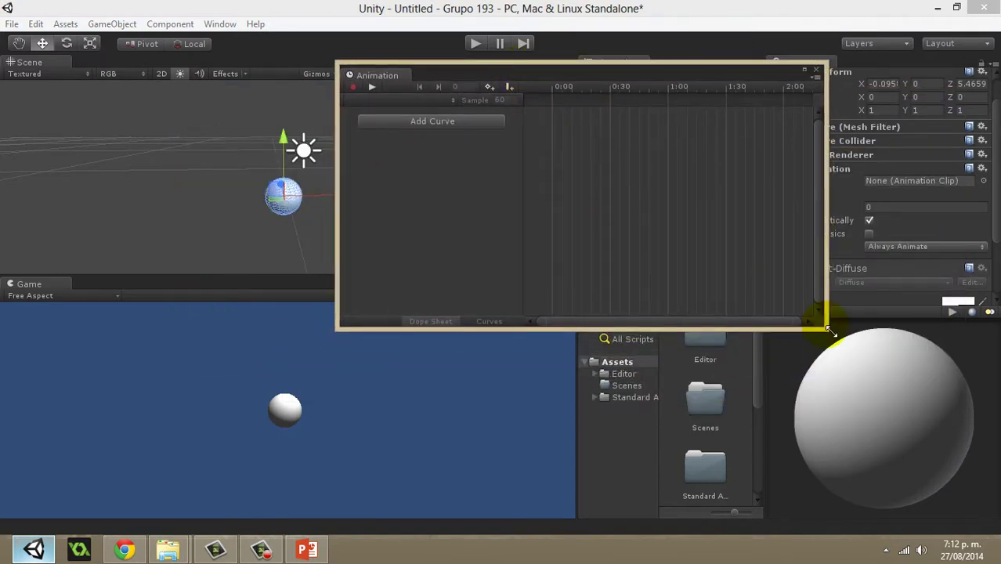
{"action": "left_click_drag", "start_coordinate": [827, 329], "coordinate": [919, 308]}
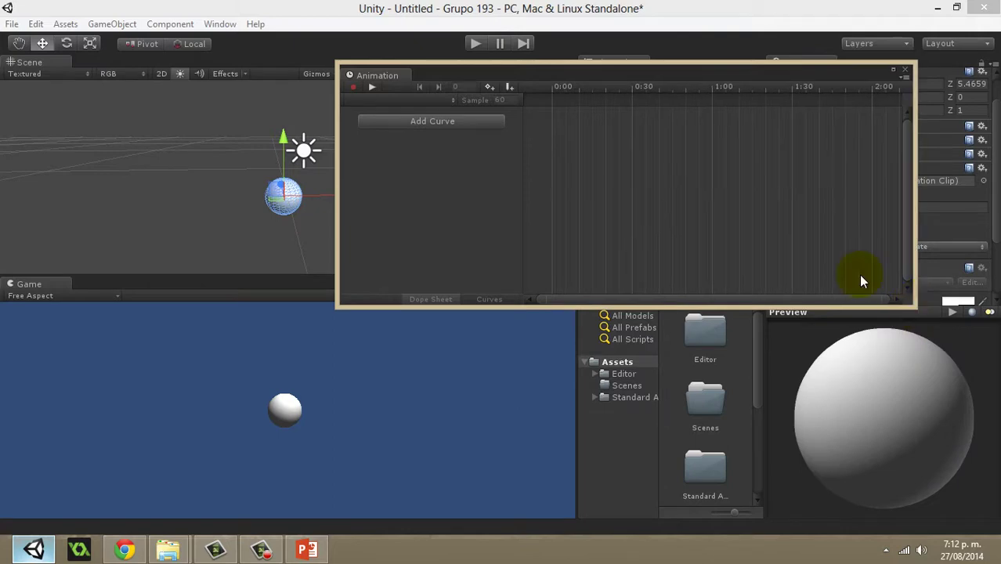
{"action": "left_click_drag", "start_coordinate": [554, 76], "coordinate": [517, 152]}
{"action": "scroll", "coordinate": [629, 266], "scroll_direction": "down", "scroll_amount": 2}
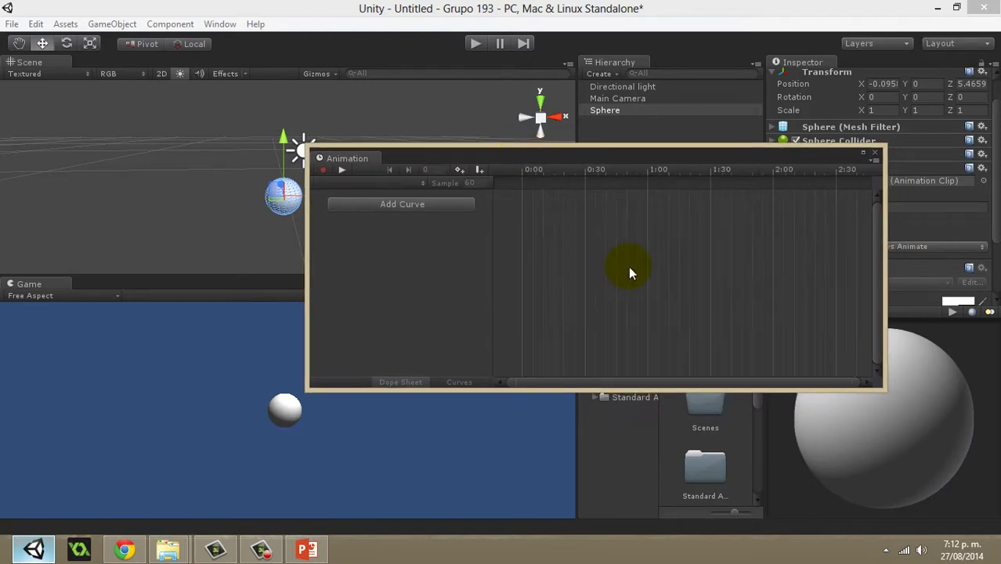
{"action": "scroll", "coordinate": [631, 266], "scroll_direction": "down", "scroll_amount": 1}
{"action": "scroll", "coordinate": [670, 296], "scroll_direction": "down", "scroll_amount": 2}
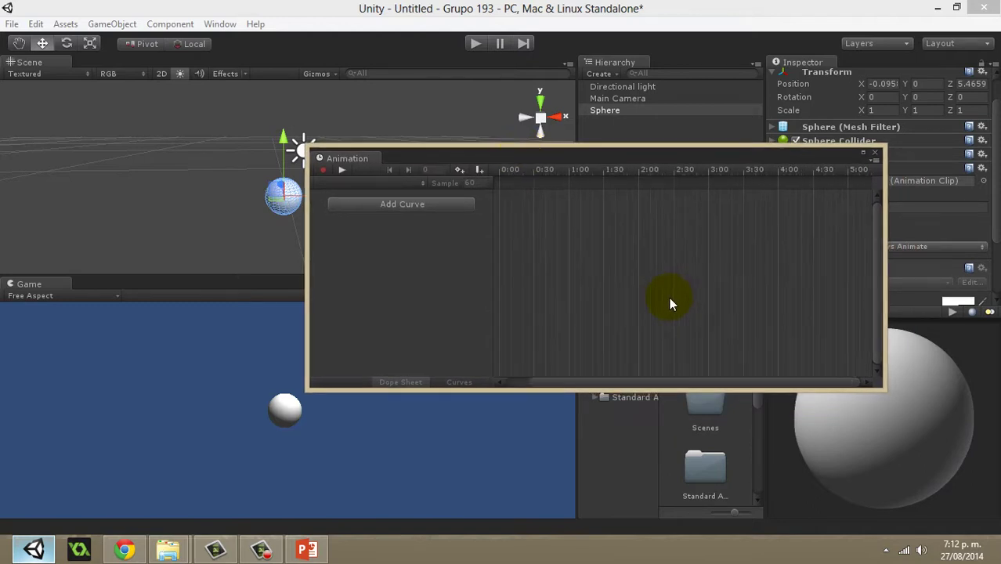
{"action": "left_click_drag", "start_coordinate": [699, 383], "coordinate": [579, 396]}
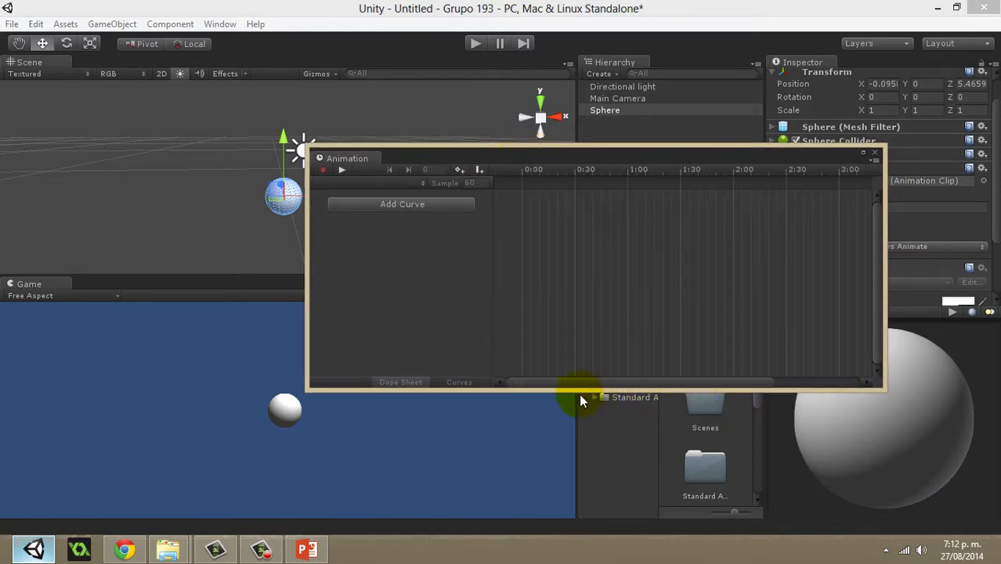
{"action": "scroll", "coordinate": [648, 301], "scroll_direction": "up", "scroll_amount": 1}
{"action": "scroll", "coordinate": [652, 306], "scroll_direction": "down", "scroll_amount": 2}
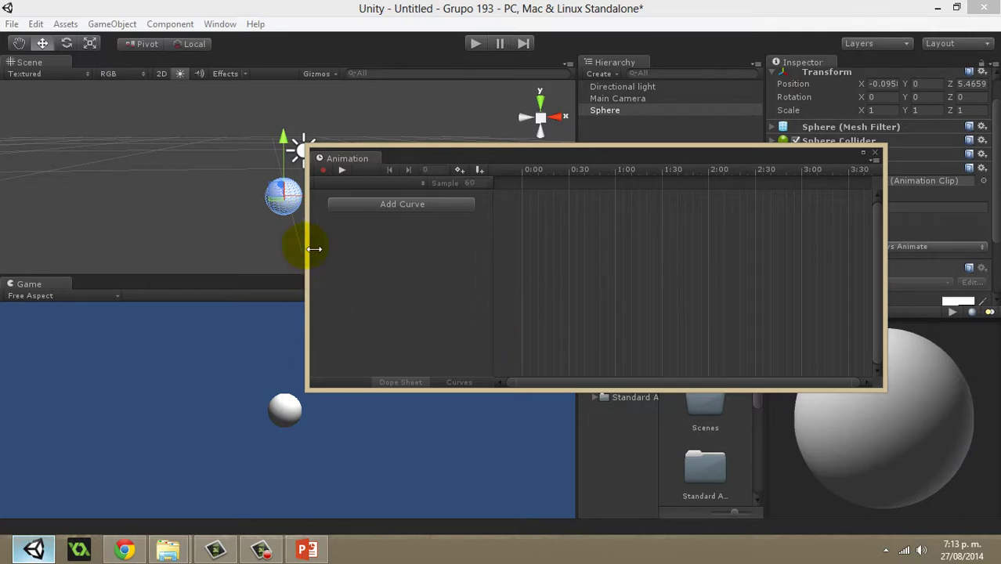
{"action": "left_click_drag", "start_coordinate": [446, 156], "coordinate": [531, 103]}
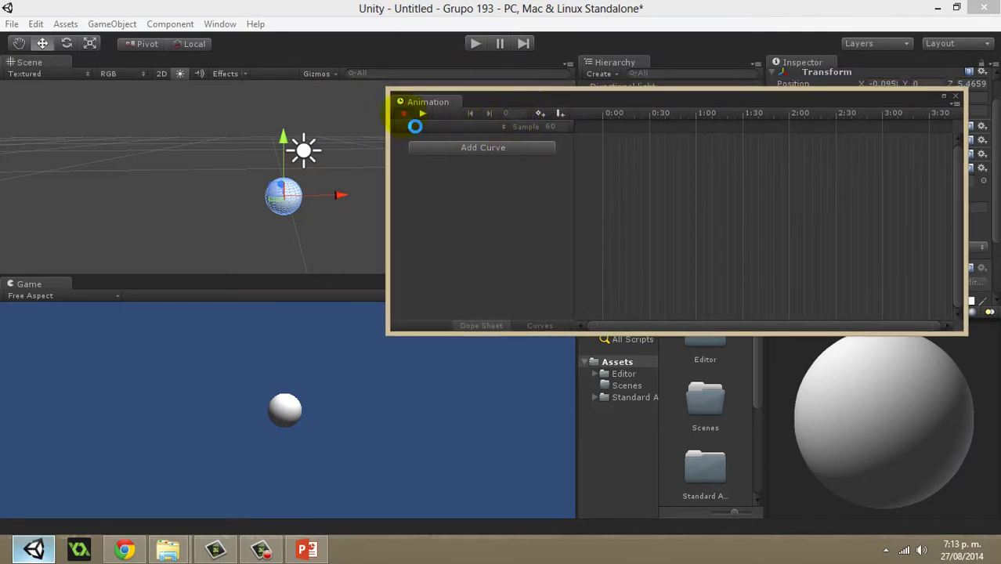
Step: Start a new animation clip for the sphere and name it prueba1
{"action": "left_click", "coordinate": [483, 147]}
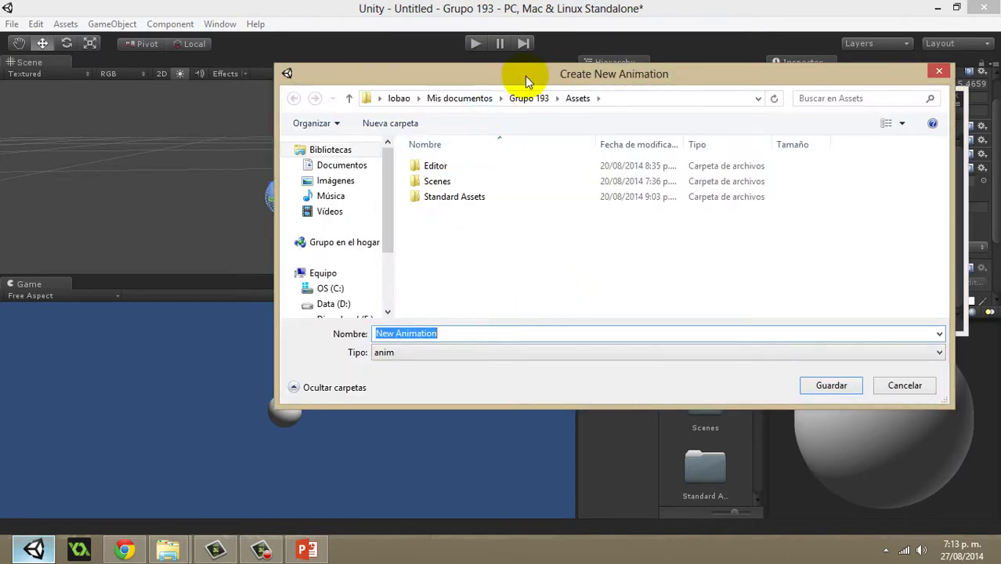
{"action": "left_click_drag", "start_coordinate": [529, 79], "coordinate": [484, 66]}
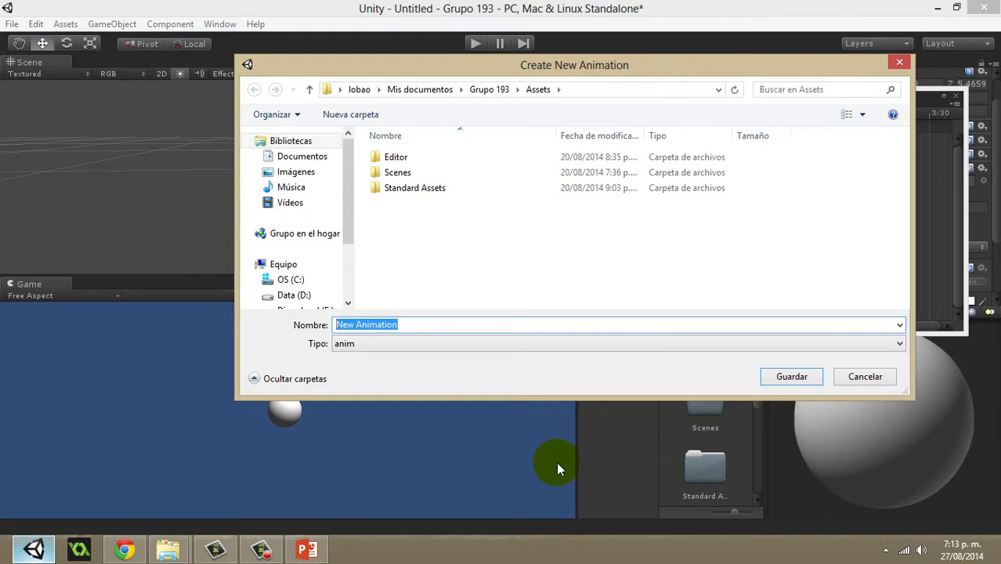
{"action": "type", "text": "prueba1j"}
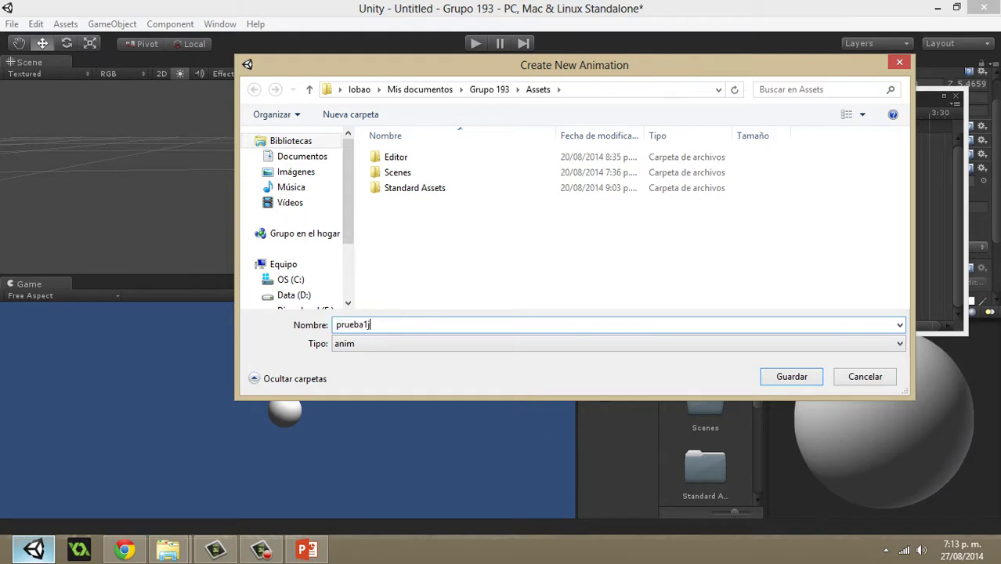
{"action": "key", "text": "BackSpace"}
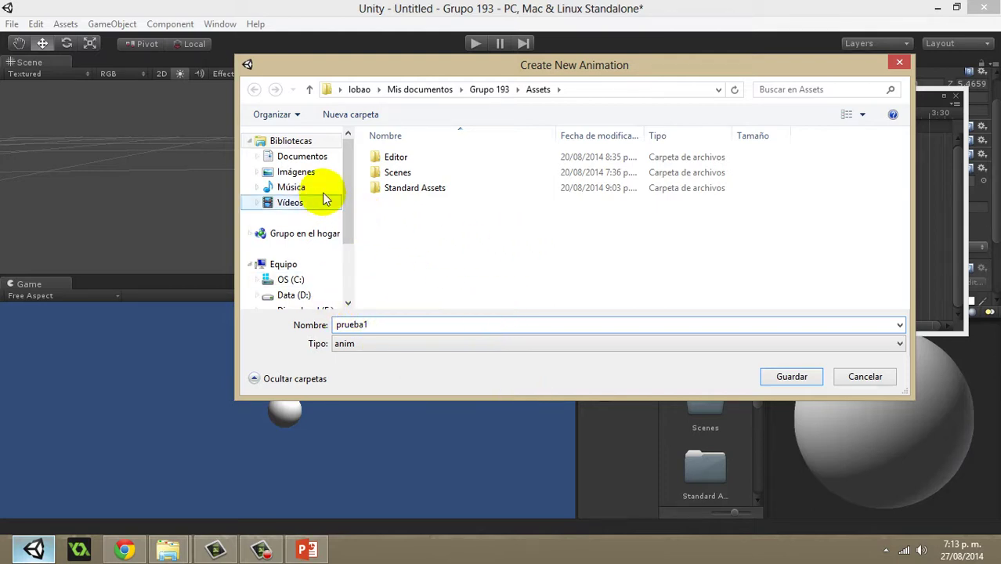
Step: Create an Animations folder inside Assets and save the new clip in it
{"action": "right_click", "coordinate": [419, 232]}
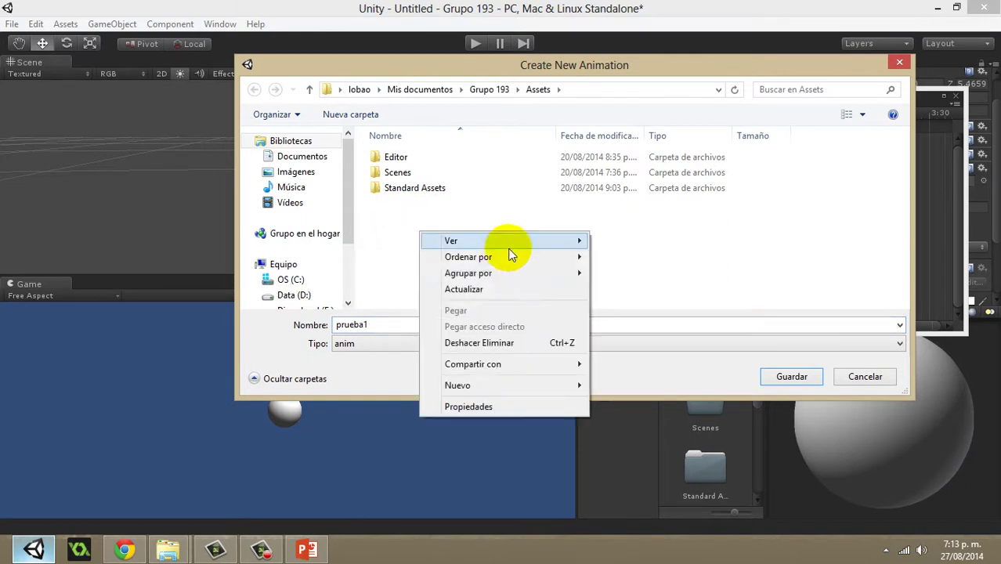
{"action": "mouse_move", "coordinate": [508, 394]}
{"action": "left_click", "coordinate": [689, 169]}
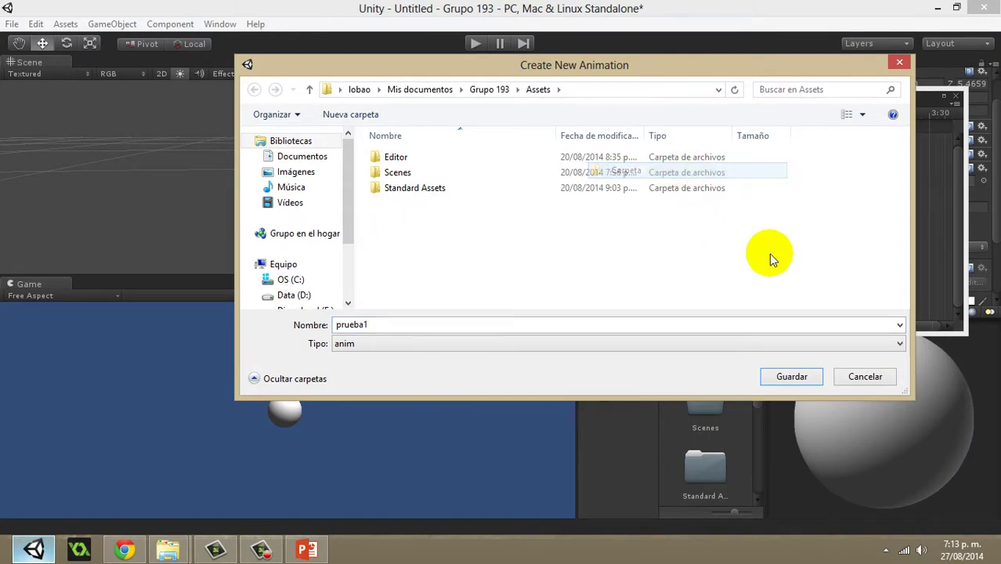
{"action": "type", "text": "Animations"}
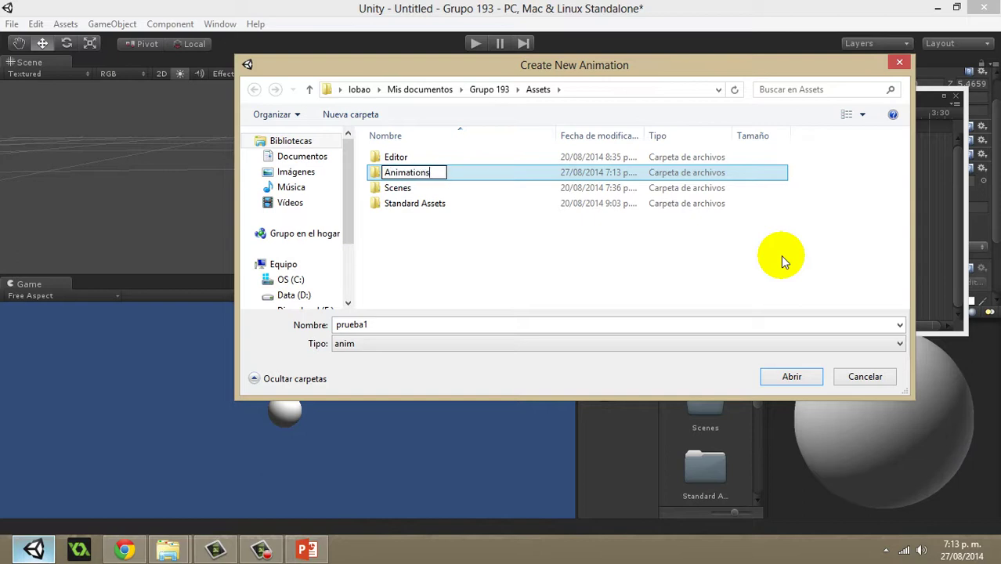
{"action": "key", "text": "Return"}
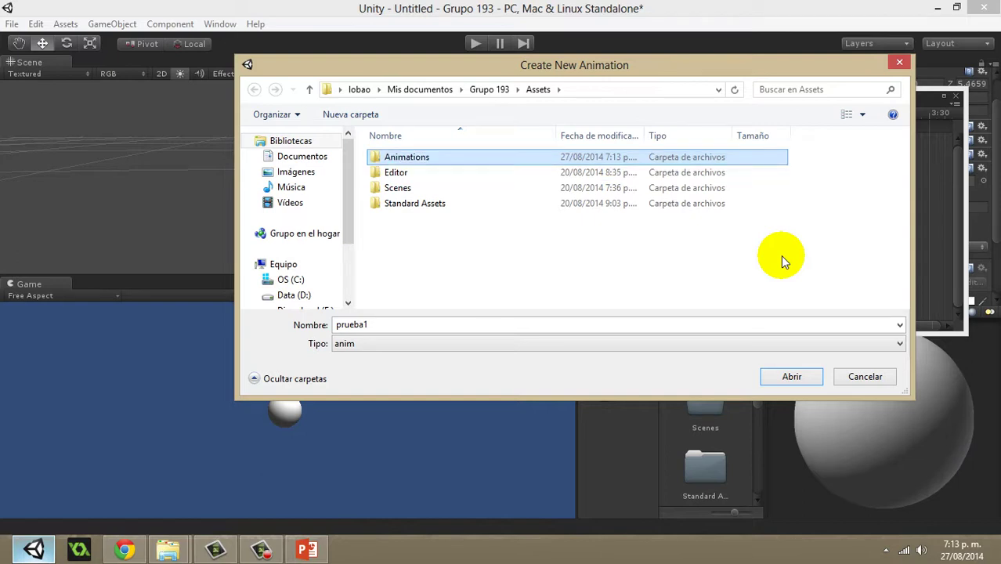
{"action": "key", "text": "Return"}
{"action": "left_click", "coordinate": [791, 376]}
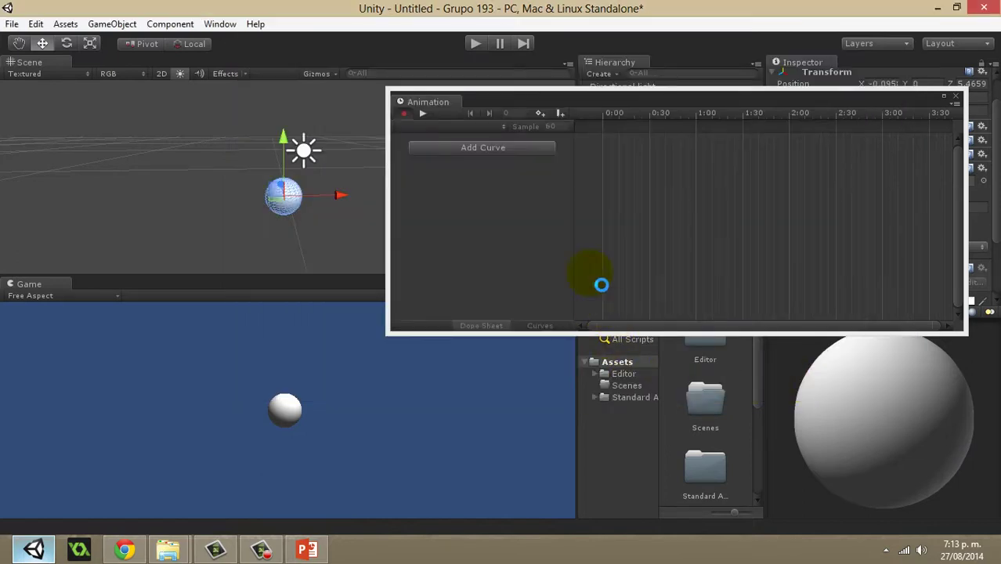
Step: Move the Animation window away from the sphere and raise the sphere slightly to record a position keyframe at frame 0
{"action": "left_click_drag", "start_coordinate": [594, 108], "coordinate": [582, 91]}
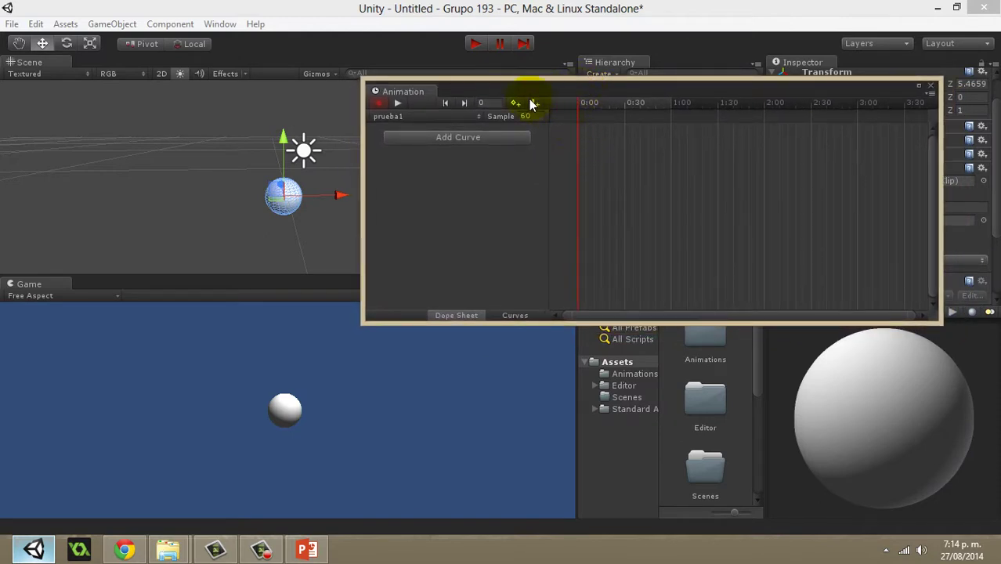
{"action": "left_click_drag", "start_coordinate": [500, 89], "coordinate": [534, 95]}
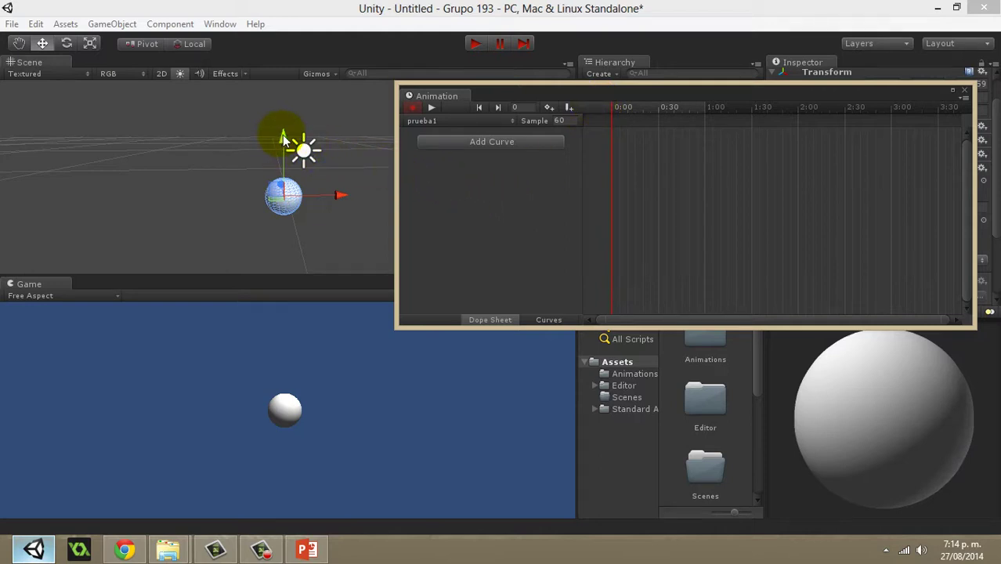
{"action": "left_click_drag", "start_coordinate": [284, 137], "coordinate": [288, 132]}
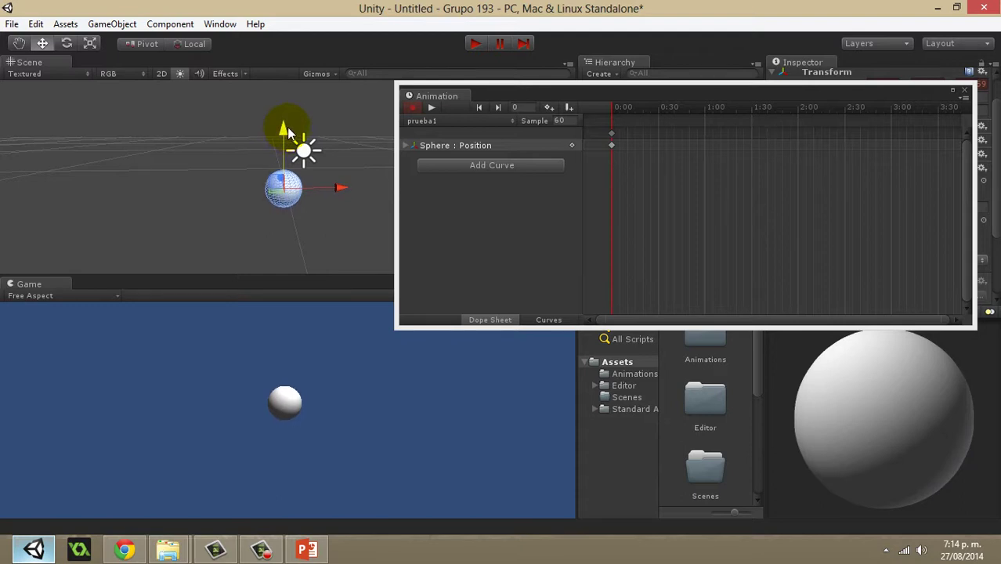
Step: Examine the Sphere : Position track and its keyframe at frame 0 in the dope sheet
{"action": "left_click", "coordinate": [580, 131]}
{"action": "left_click", "coordinate": [612, 145]}
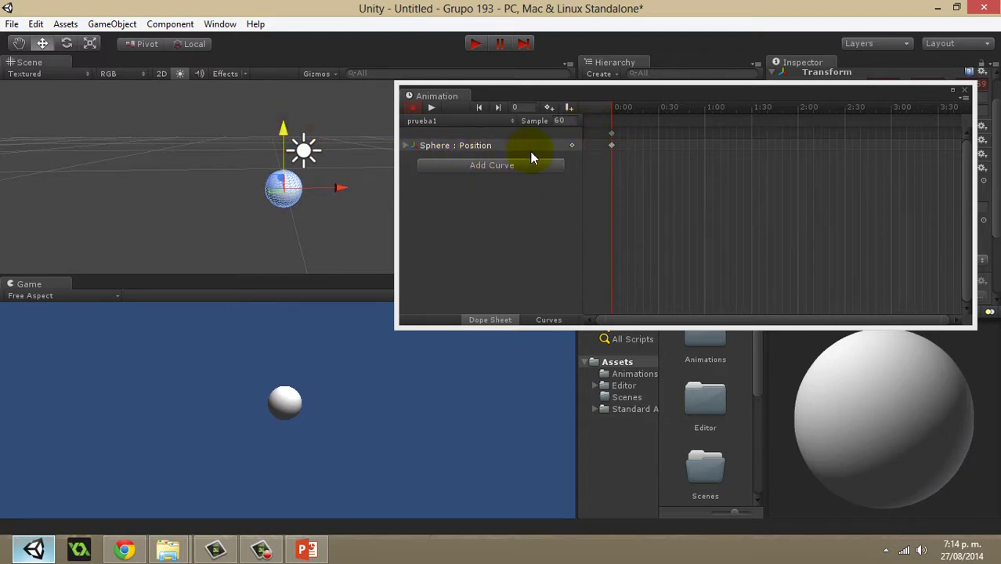
{"action": "left_click", "coordinate": [611, 133]}
{"action": "left_click", "coordinate": [572, 145]}
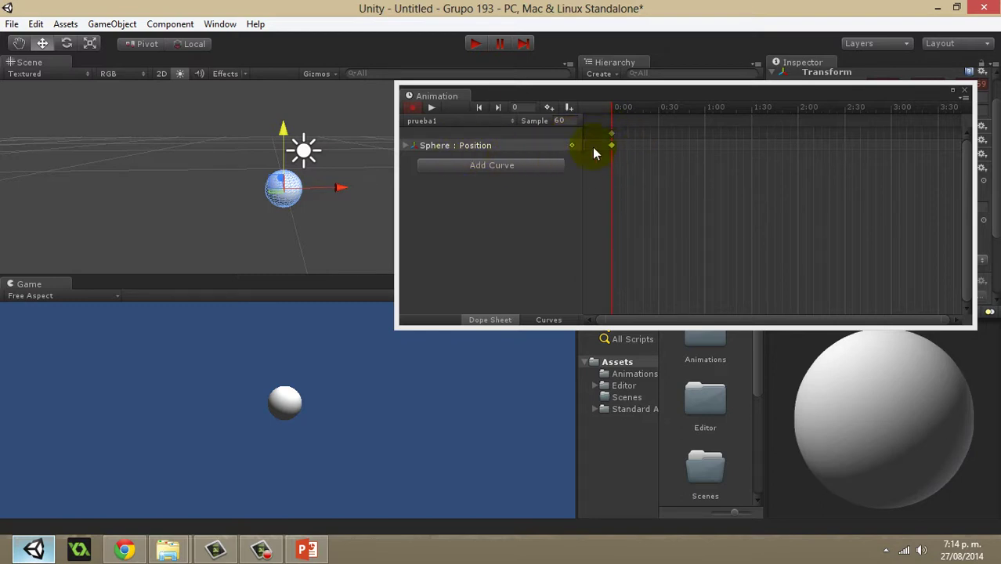
{"action": "left_click", "coordinate": [405, 147]}
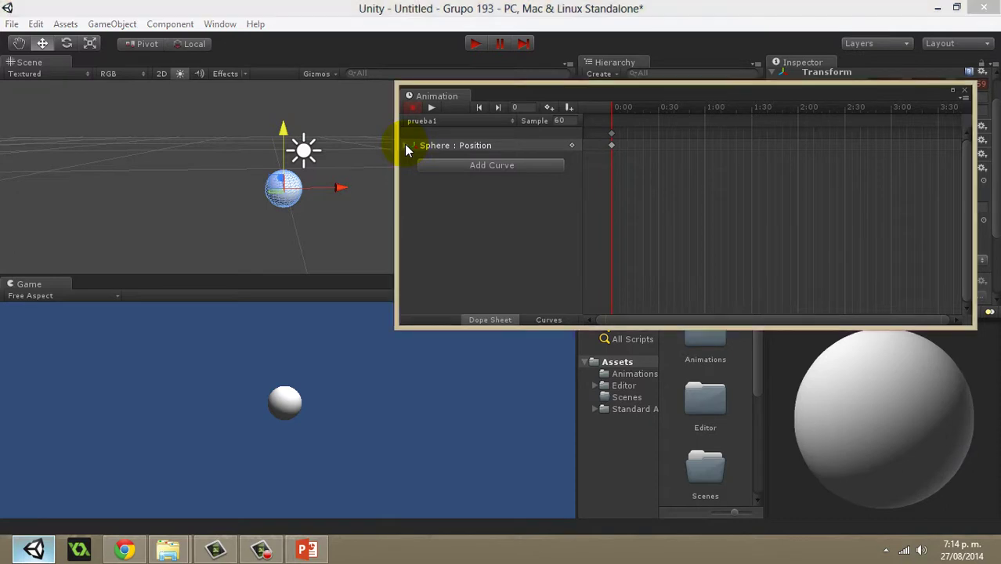
{"action": "left_click", "coordinate": [406, 148]}
{"action": "left_click", "coordinate": [405, 147]}
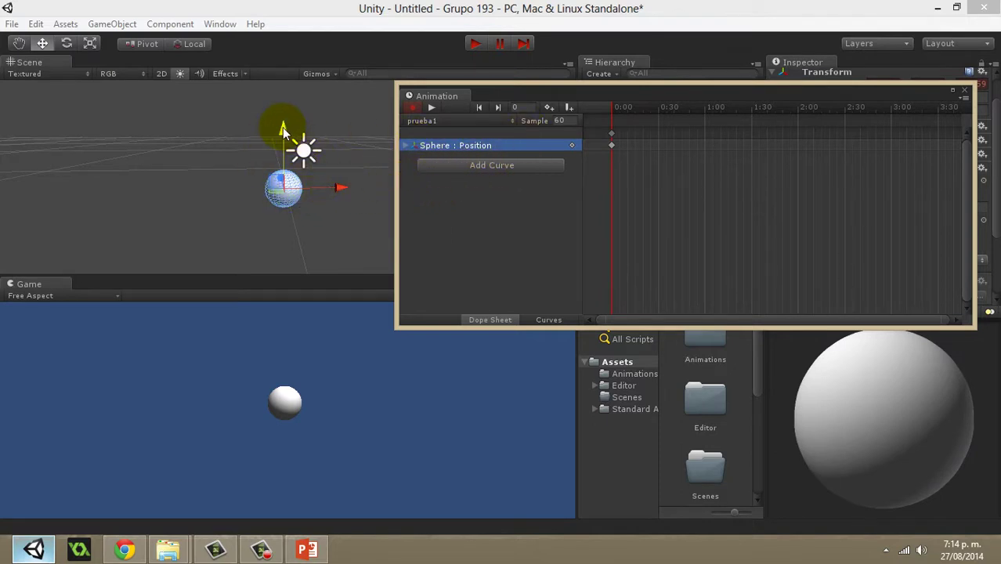
Step: Lower the sphere vertically to near the bottom edge of the camera view as its starting position at frame 0
{"action": "left_click_drag", "start_coordinate": [284, 129], "coordinate": [257, 204]}
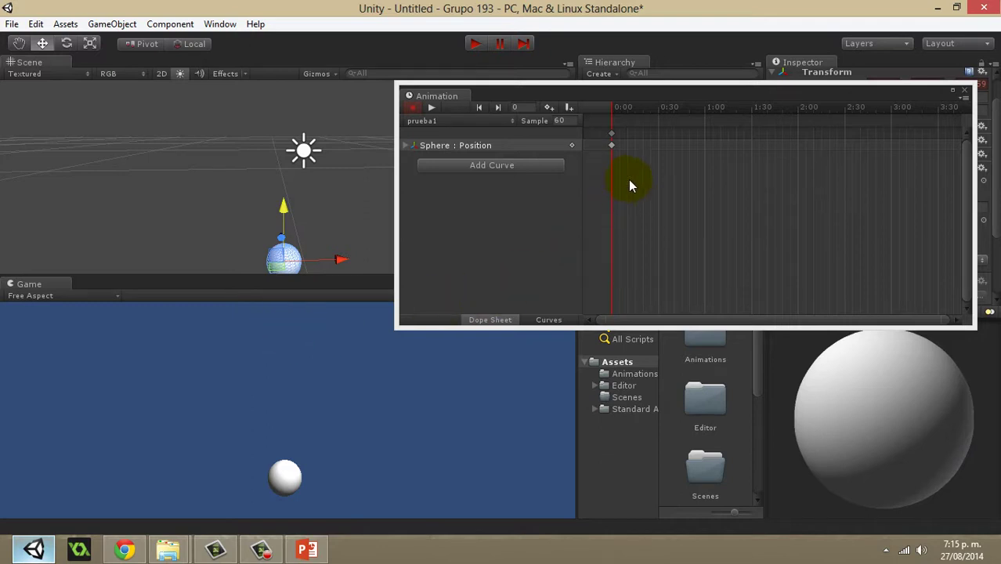
{"action": "left_click", "coordinate": [614, 112]}
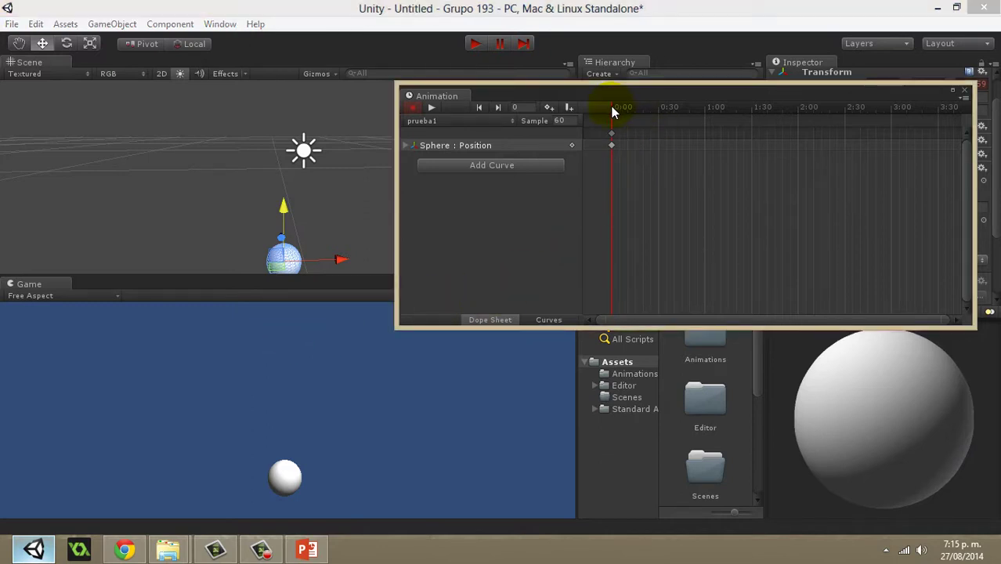
{"action": "left_click_drag", "start_coordinate": [613, 112], "coordinate": [580, 105]}
{"action": "left_click_drag", "start_coordinate": [610, 163], "coordinate": [514, 146]}
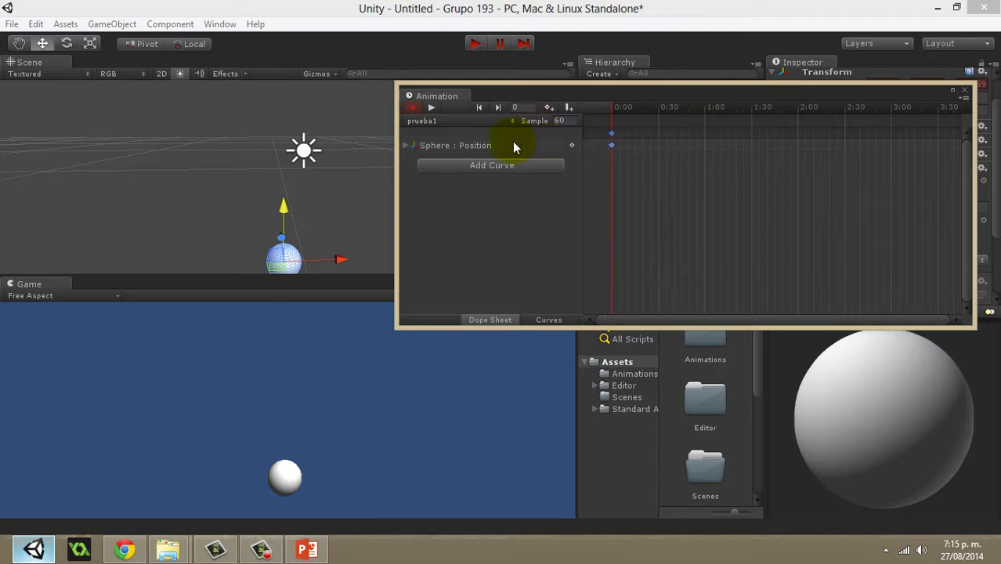
{"action": "left_click", "coordinate": [616, 111]}
{"action": "left_click_drag", "start_coordinate": [612, 112], "coordinate": [418, 119]}
Step: Record a second position keyframe at 3:00 (frame 180) with the sphere raised high in the camera view, and preview the animation
{"action": "left_click_drag", "start_coordinate": [612, 112], "coordinate": [643, 112]}
{"action": "left_click_drag", "start_coordinate": [768, 116], "coordinate": [891, 117]}
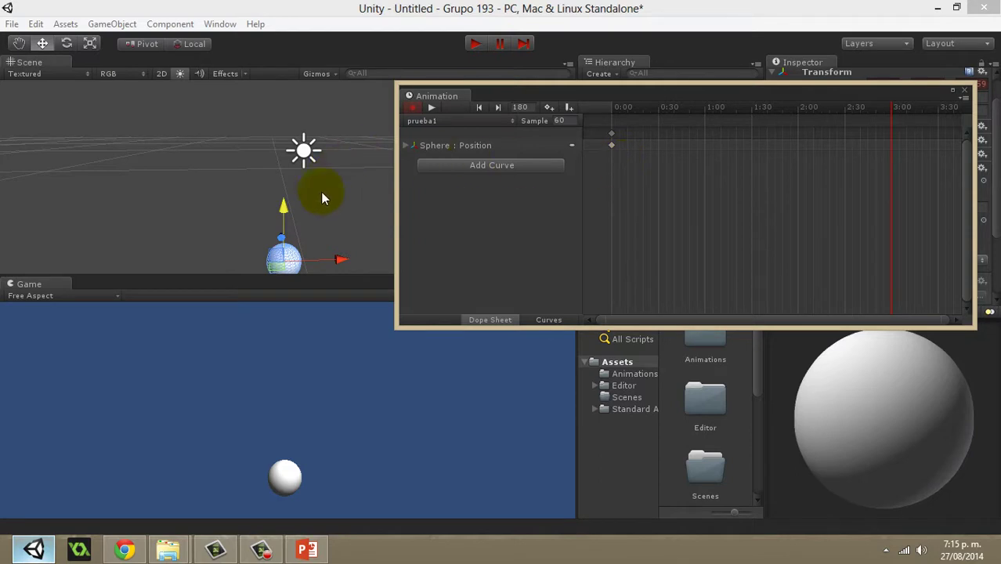
{"action": "left_click_drag", "start_coordinate": [283, 210], "coordinate": [300, 91]}
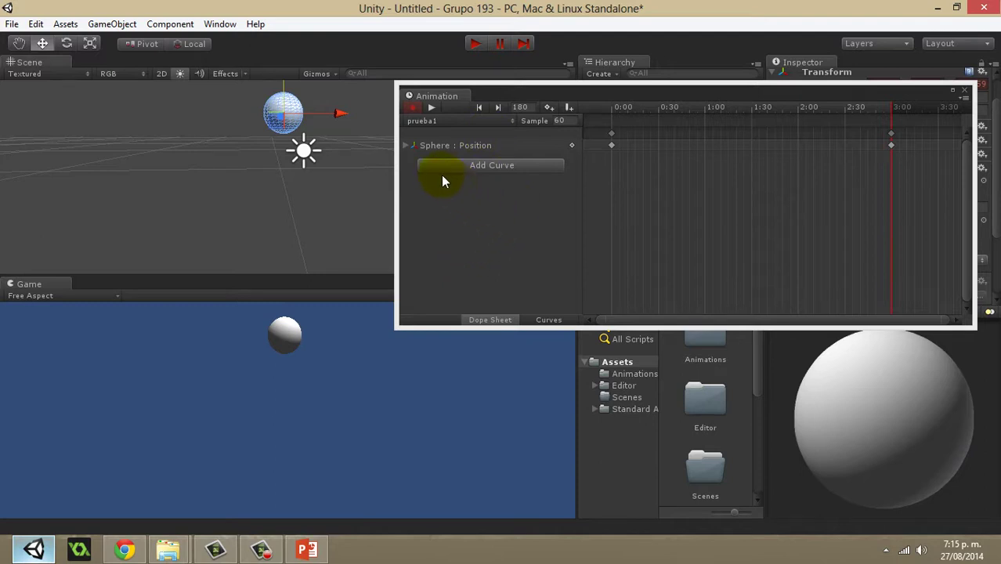
{"action": "left_click", "coordinate": [430, 107]}
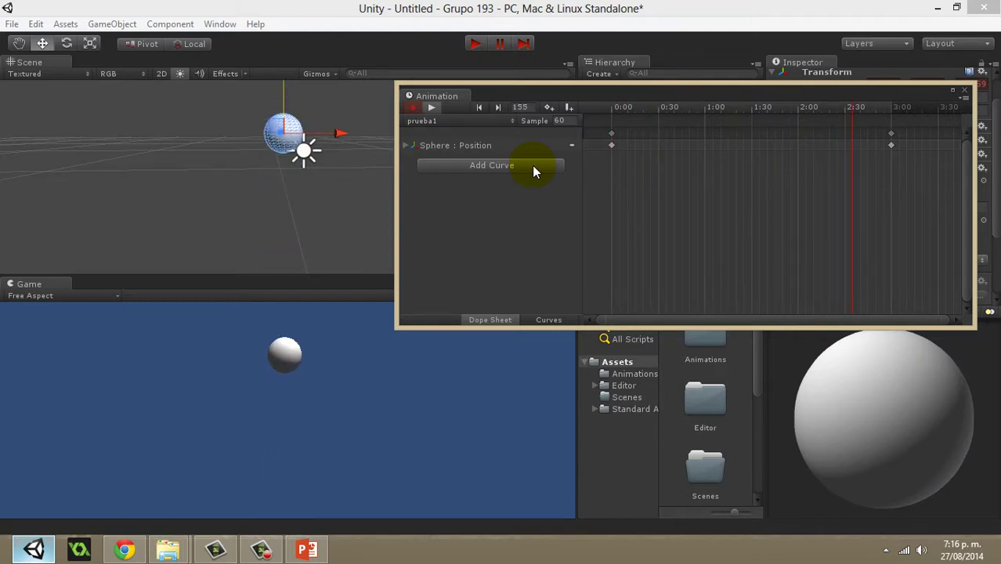
Step: Preview the sphere's rise in the Animation window, close that window, and play the scene briefly to test the animation
{"action": "left_click_drag", "start_coordinate": [526, 88], "coordinate": [452, 116]}
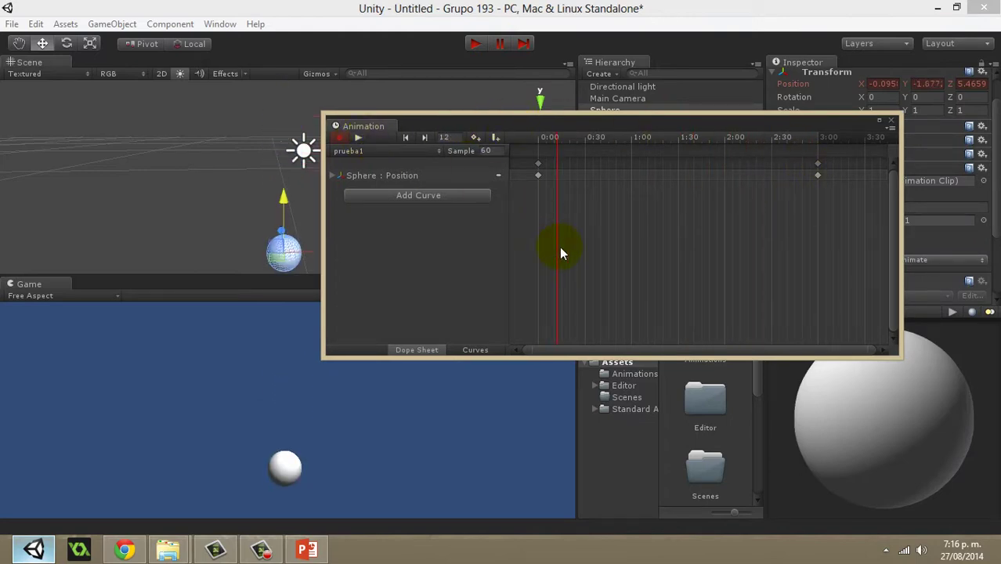
{"action": "left_click", "coordinate": [890, 121]}
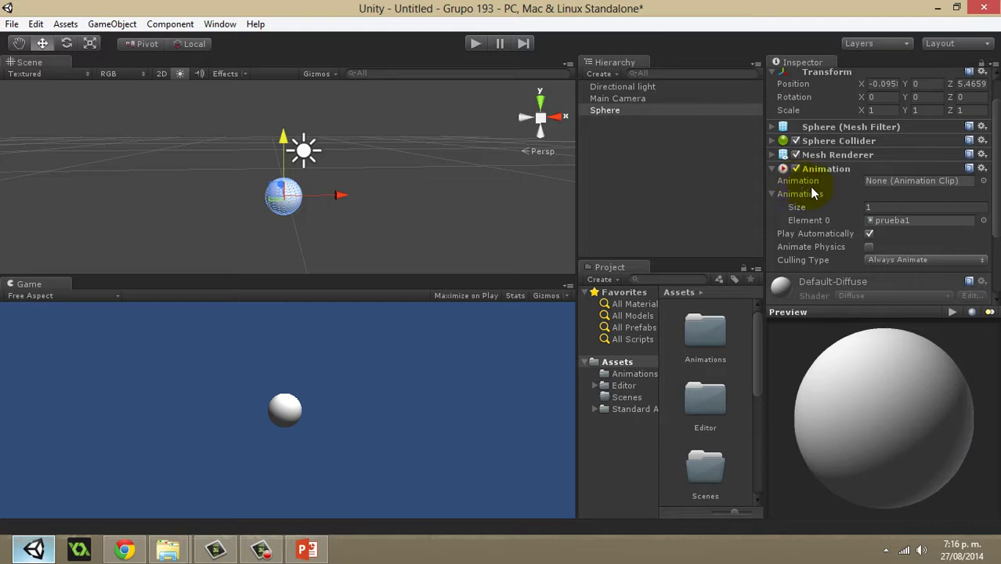
{"action": "left_click", "coordinate": [474, 44]}
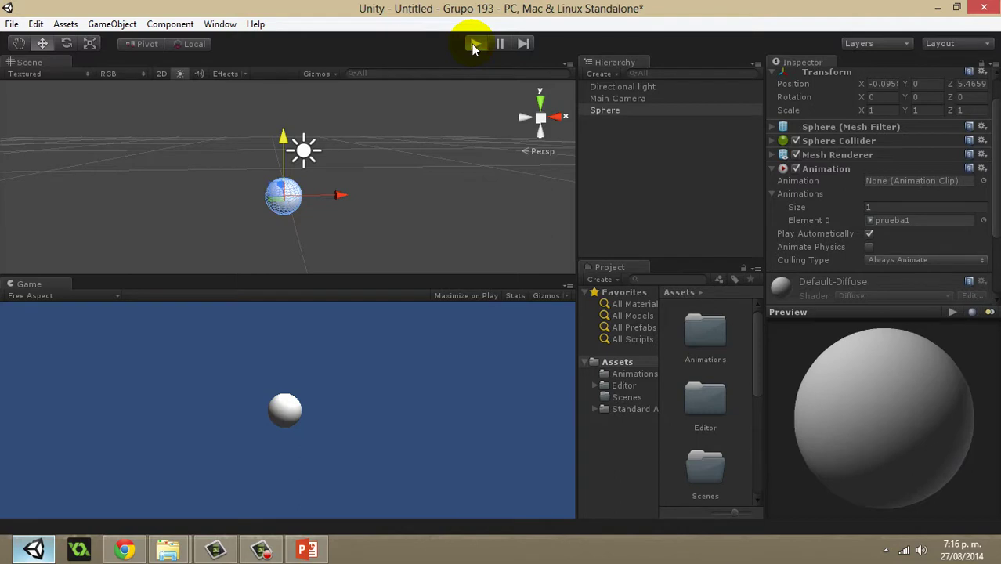
{"action": "left_click", "coordinate": [475, 44]}
{"action": "left_click", "coordinate": [476, 45]}
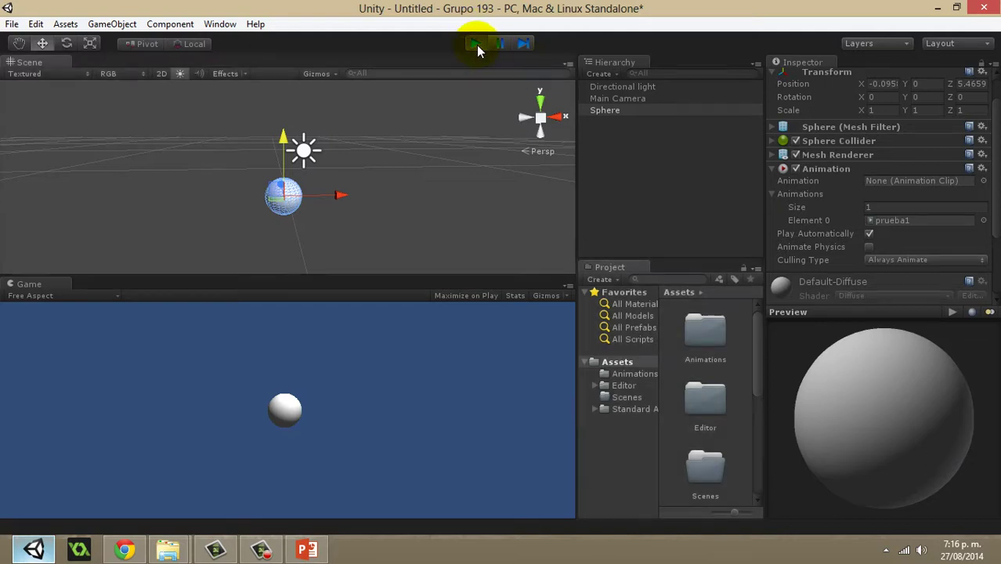
Step: Assign the prueba1 clip as the sphere's default animation in its Animation component and play the scene to test it
{"action": "left_click", "coordinate": [984, 181]}
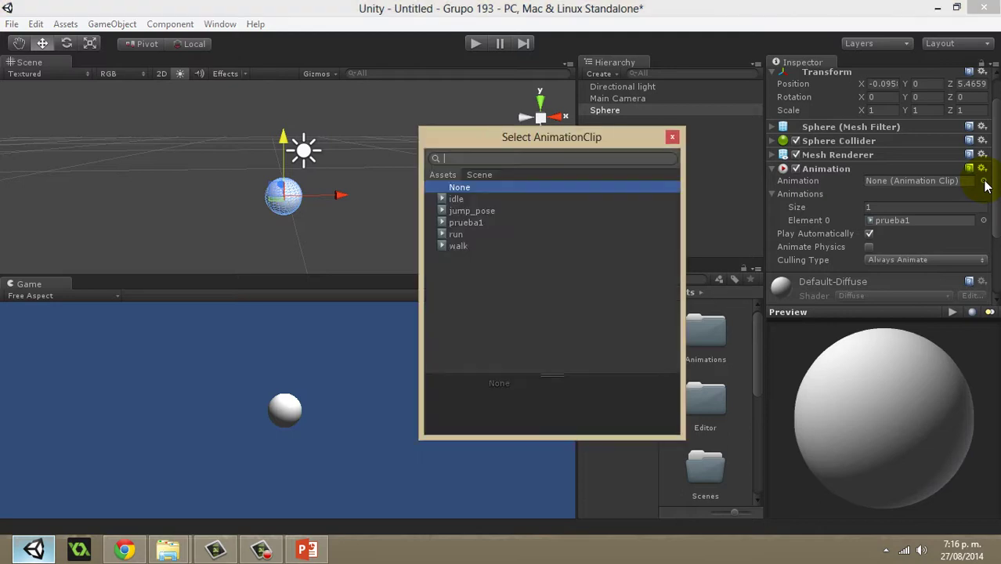
{"action": "left_click", "coordinate": [672, 137]}
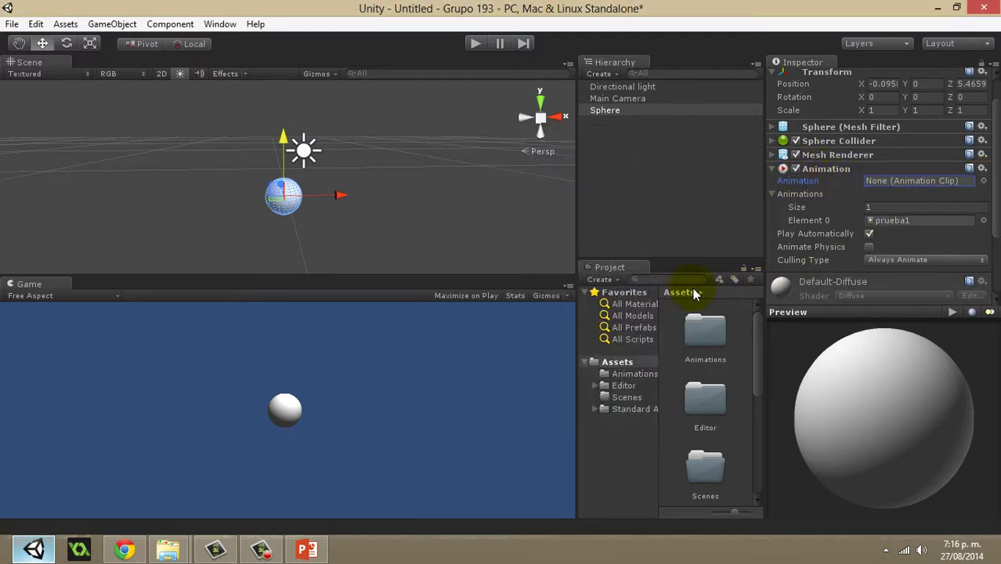
{"action": "left_click", "coordinate": [633, 374]}
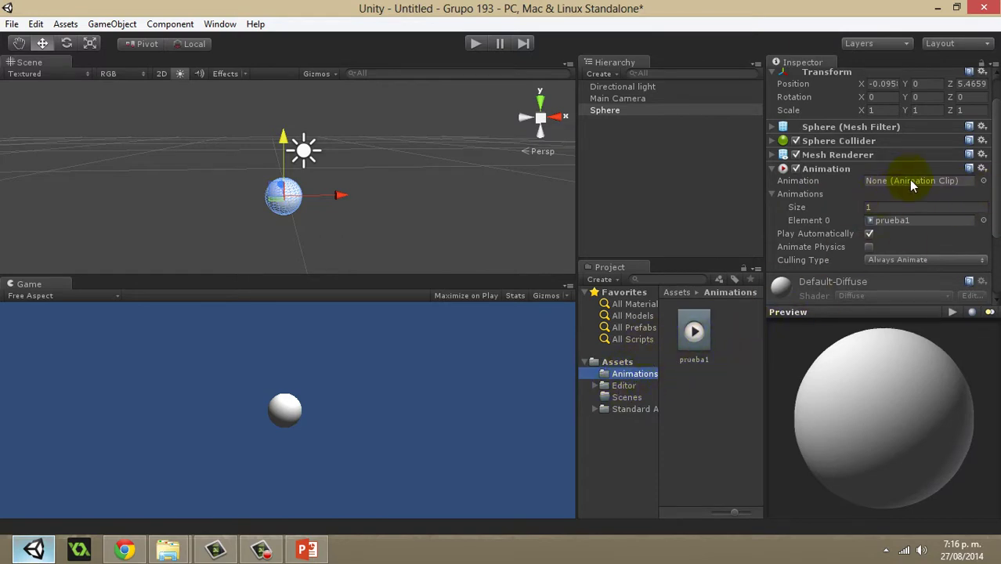
{"action": "left_click", "coordinate": [983, 181]}
{"action": "left_click", "coordinate": [983, 181]}
{"action": "left_click", "coordinate": [984, 181]}
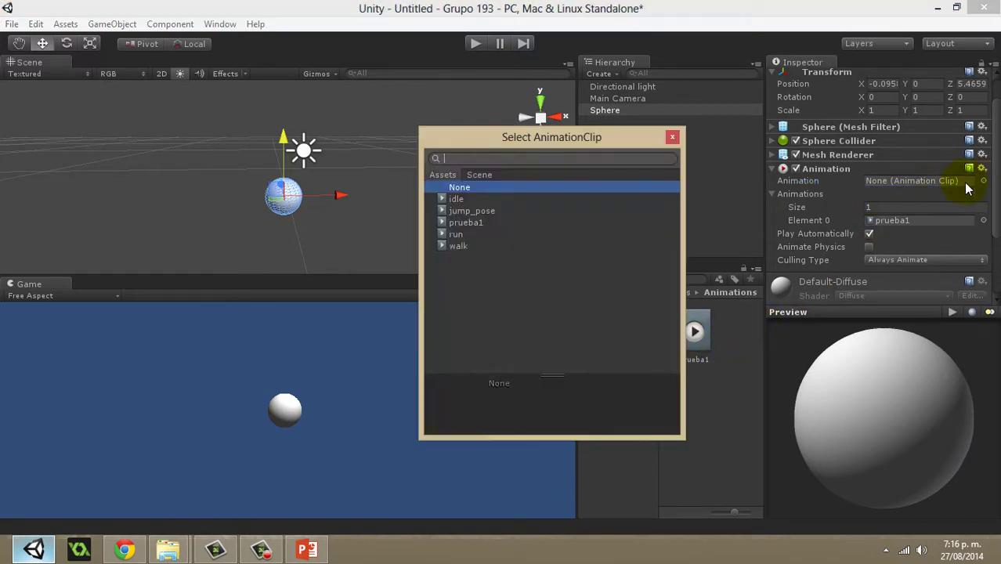
{"action": "double_click", "coordinate": [464, 222]}
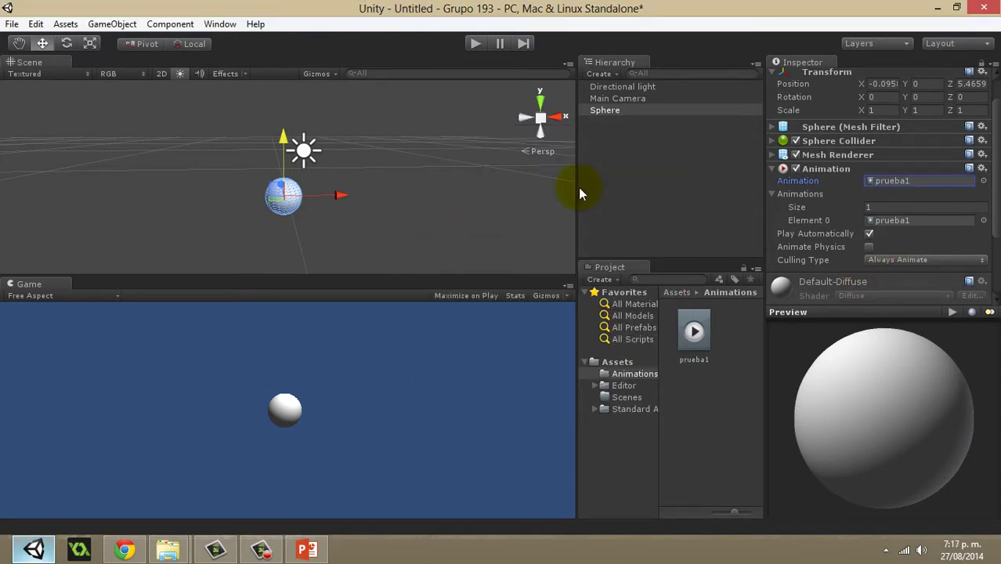
{"action": "left_click", "coordinate": [471, 44]}
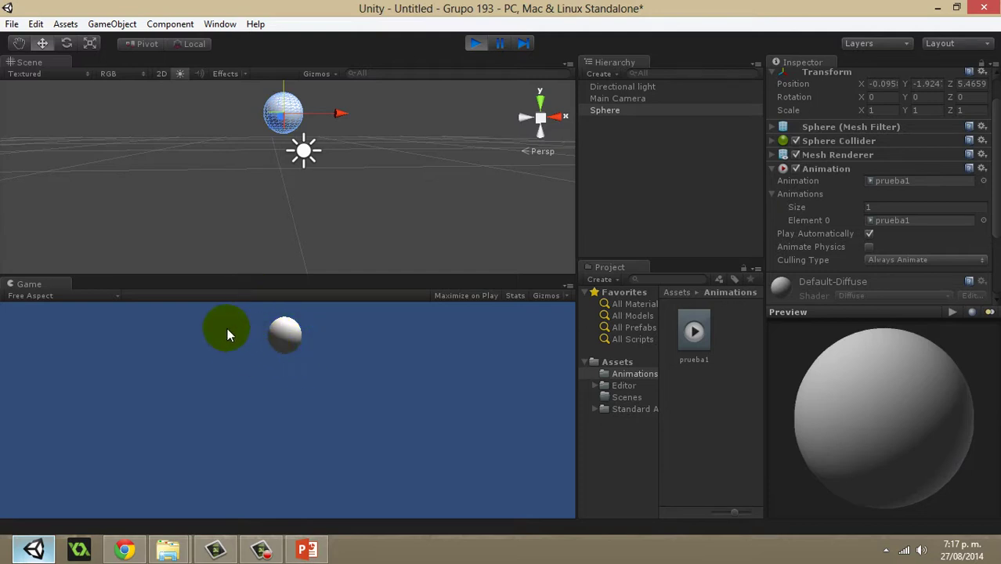
{"action": "left_click", "coordinate": [473, 43]}
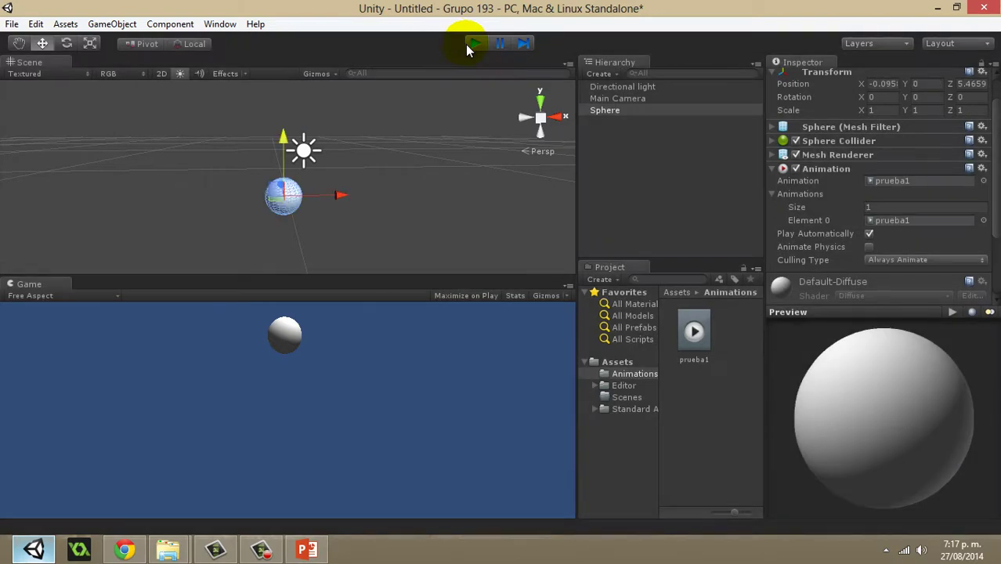
Step: Set the Wrap Mode of the prueba1 clip to Loop and play the scene to test it
{"action": "left_click", "coordinate": [694, 340]}
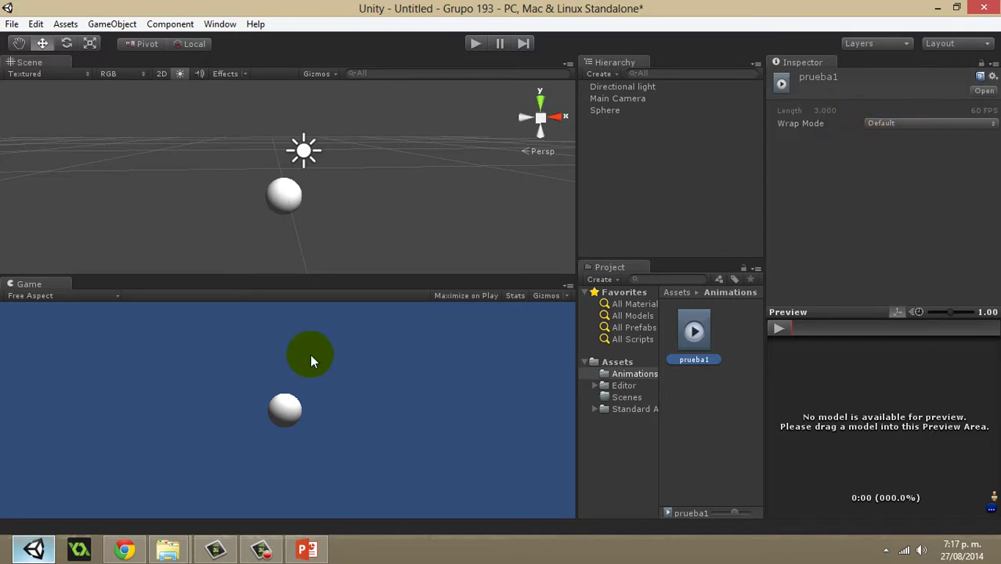
{"action": "left_click", "coordinate": [911, 125]}
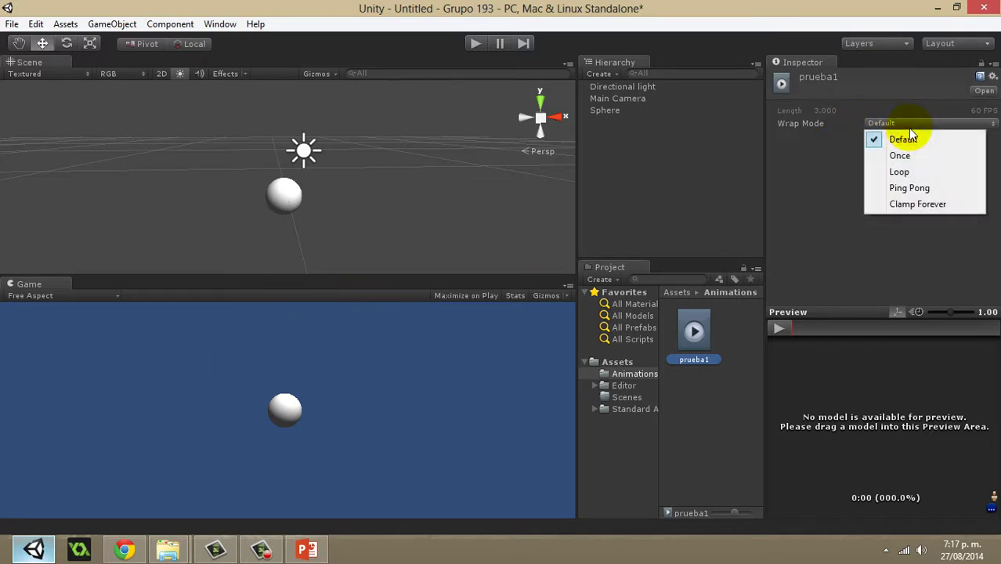
{"action": "left_click", "coordinate": [898, 171]}
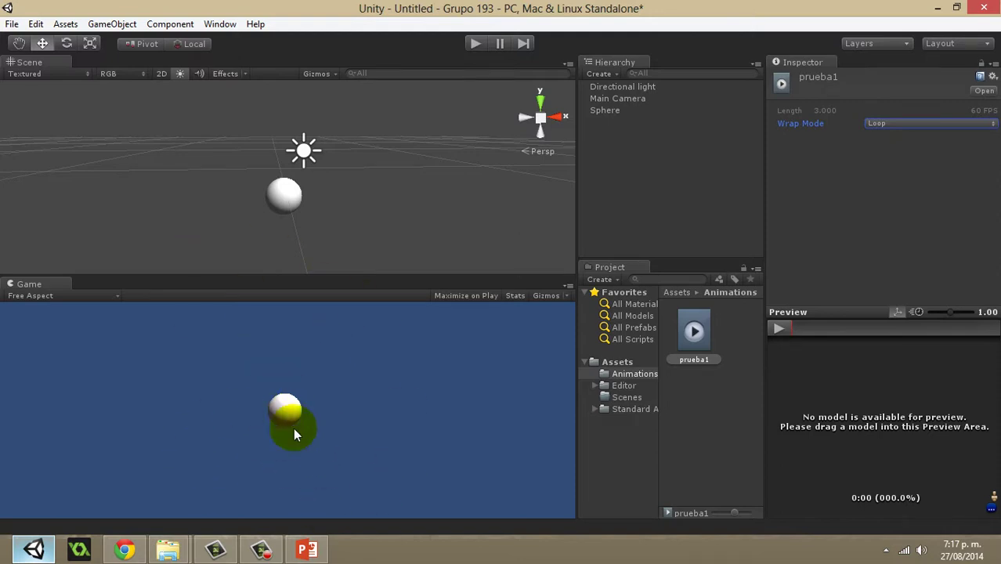
{"action": "left_click", "coordinate": [474, 44]}
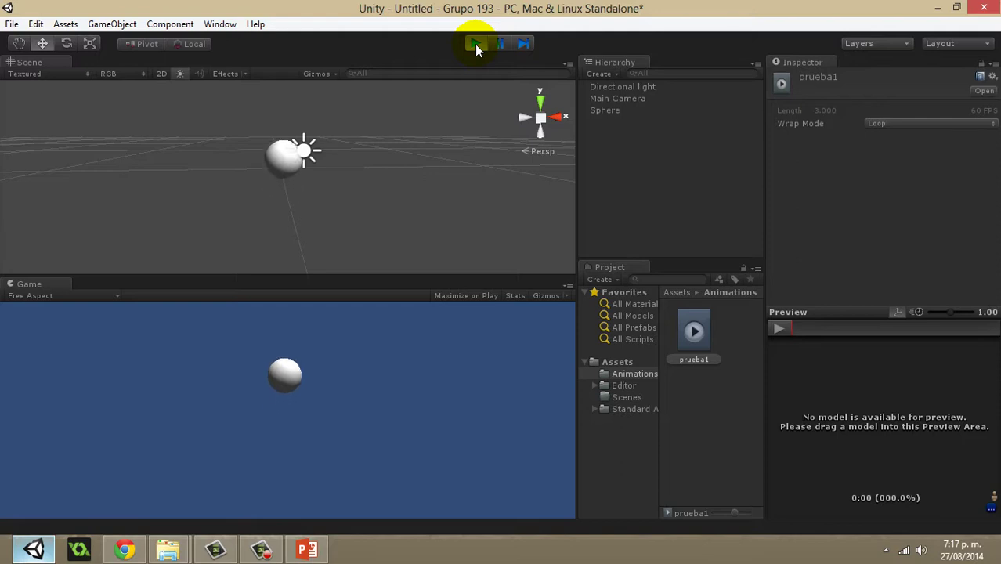
{"action": "left_click", "coordinate": [475, 44]}
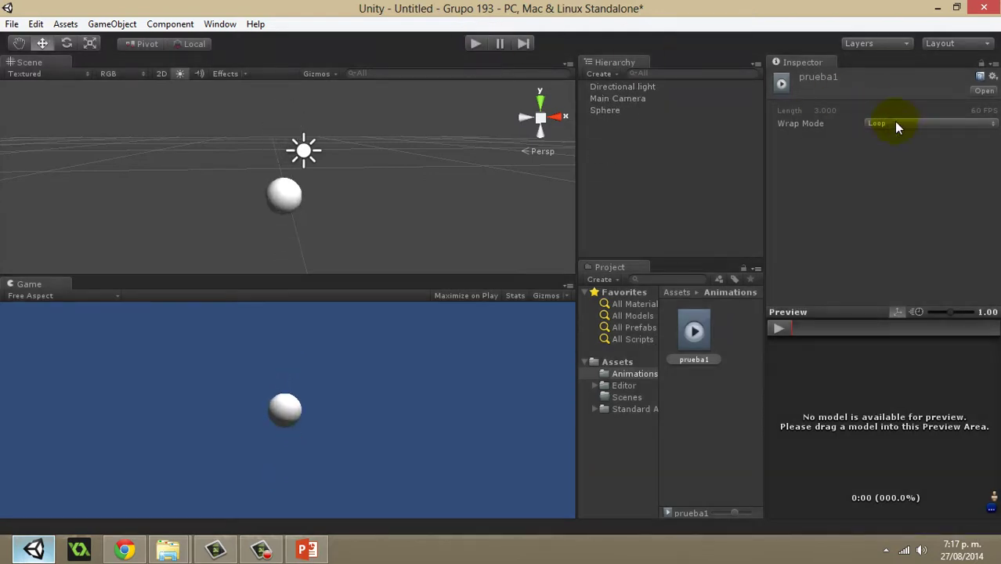
Step: Change the prueba1 clip's Wrap Mode to Ping Pong and play the scene to test the back-and-forth motion
{"action": "left_click", "coordinate": [926, 124]}
{"action": "left_click", "coordinate": [901, 188]}
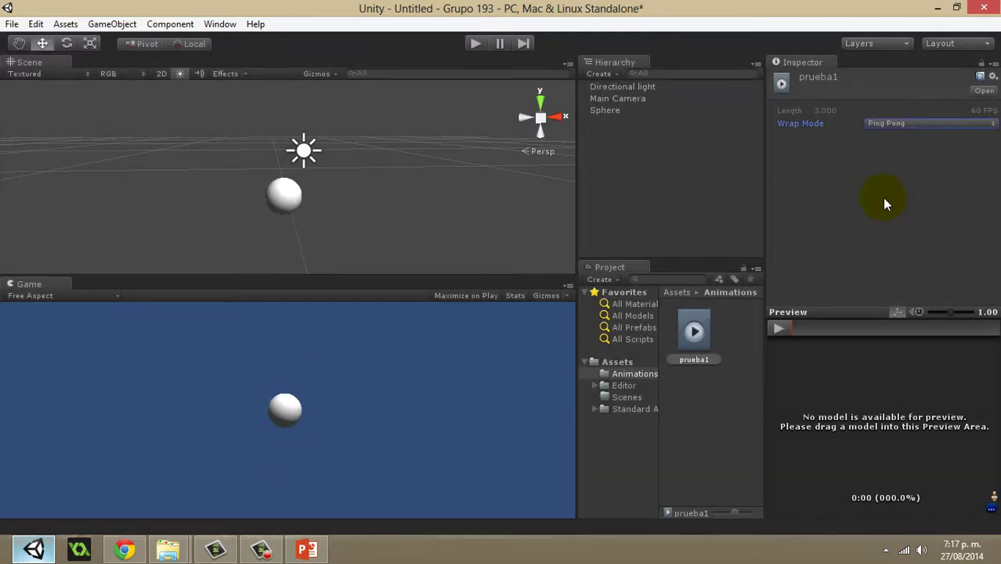
{"action": "left_click", "coordinate": [472, 43]}
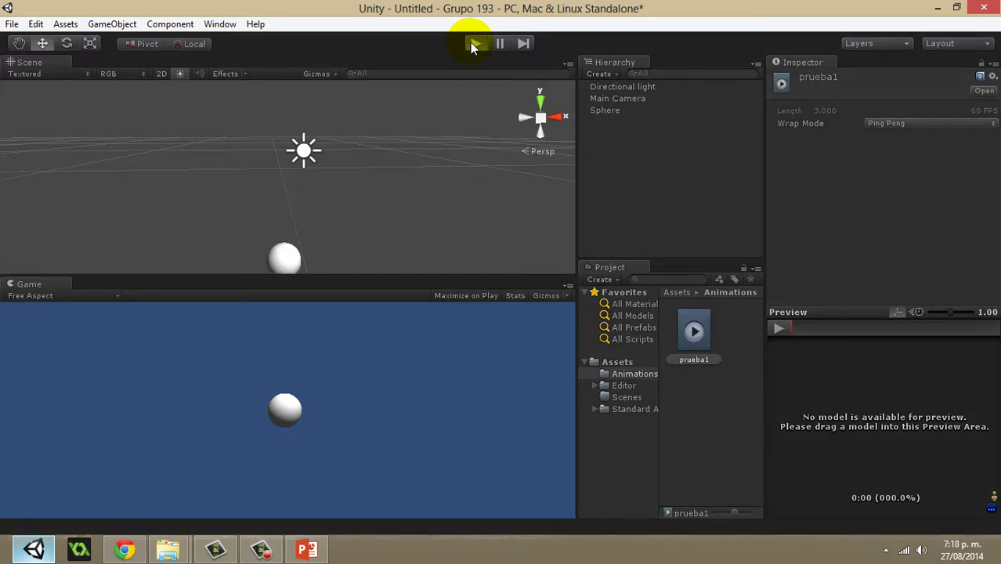
{"action": "left_click", "coordinate": [472, 43]}
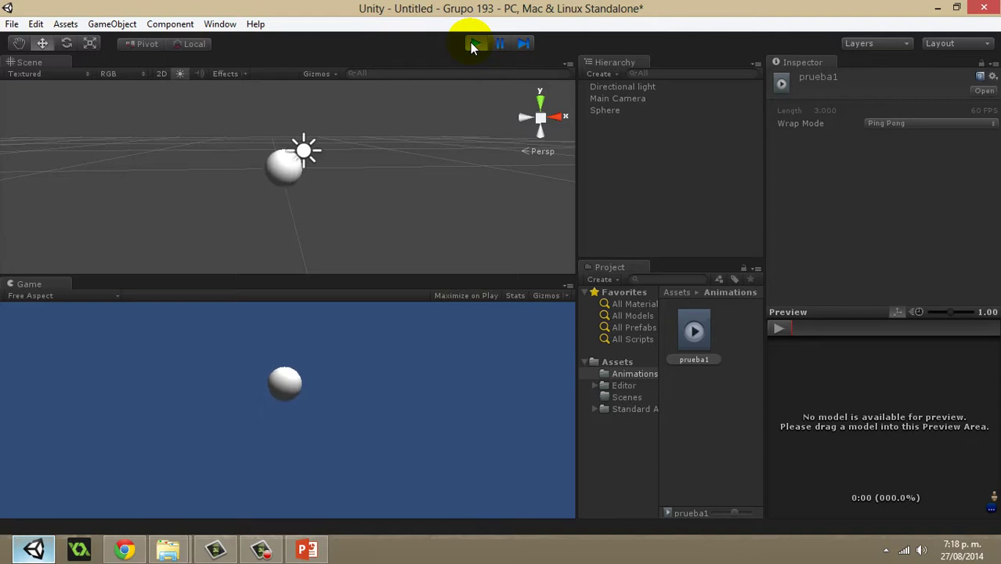
{"action": "left_click", "coordinate": [473, 43]}
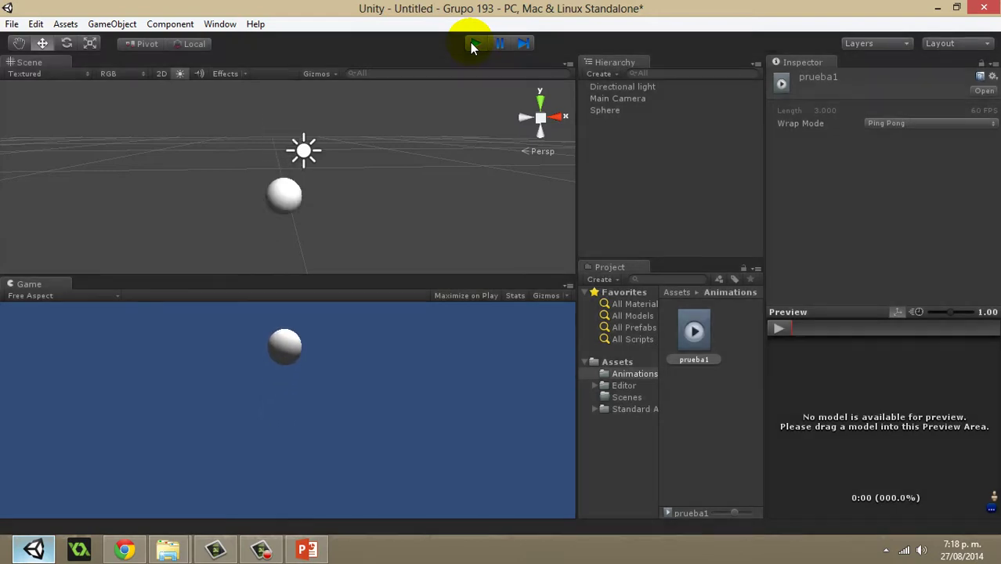
Step: Change the prueba1 clip's Wrap Mode to Clamp Forever and play the scene to test it
{"action": "left_click", "coordinate": [906, 123]}
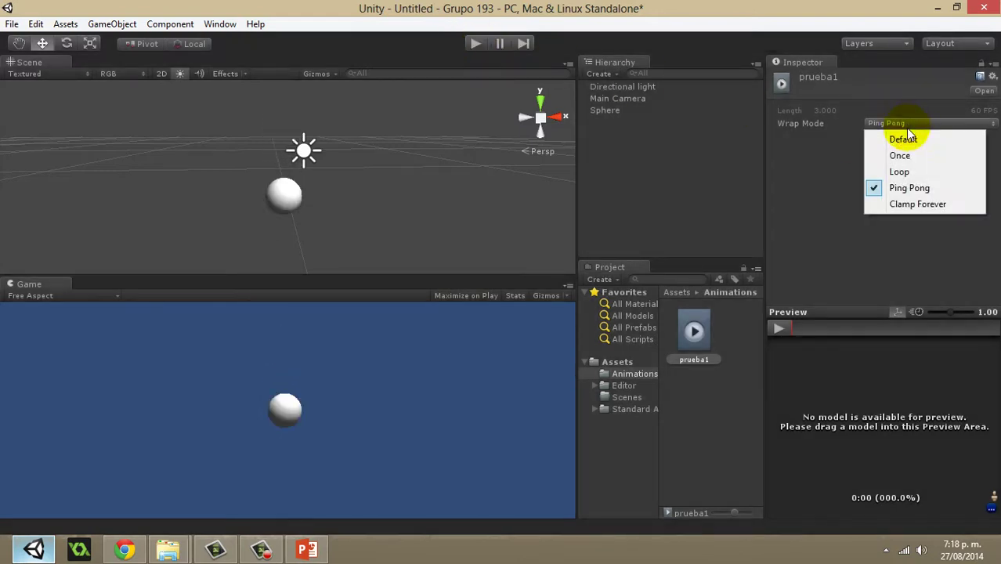
{"action": "left_click", "coordinate": [898, 205]}
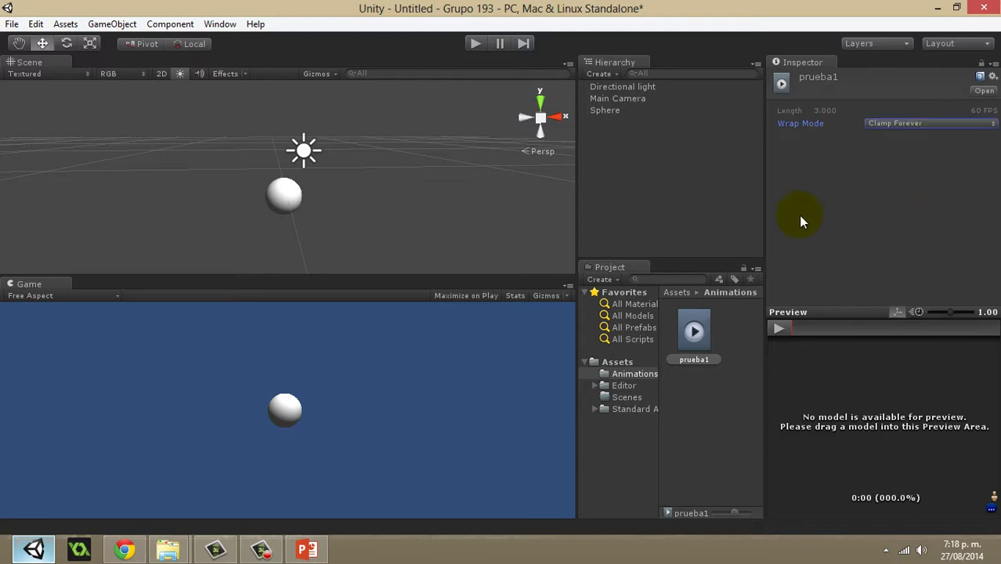
{"action": "left_click", "coordinate": [473, 43]}
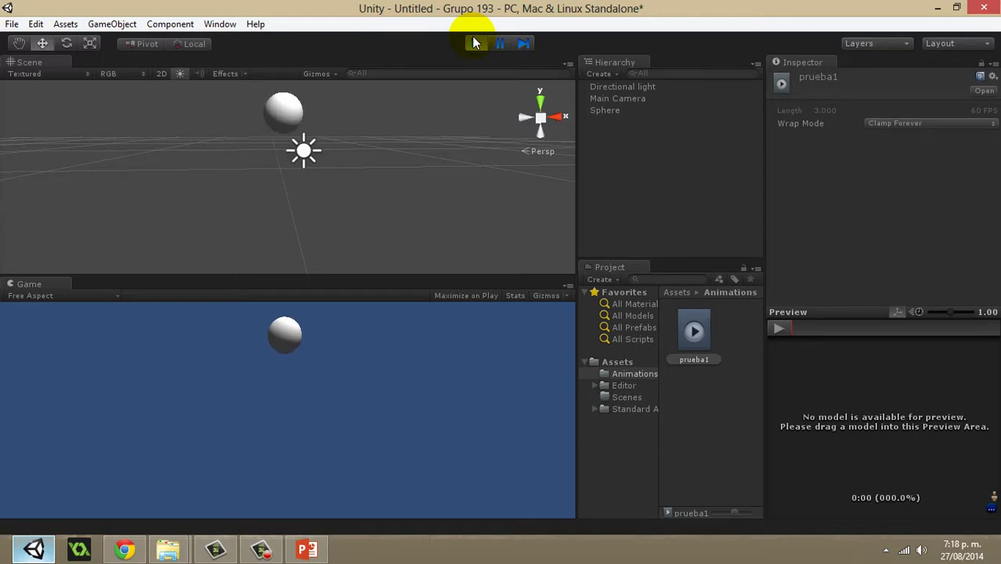
{"action": "left_click", "coordinate": [475, 44]}
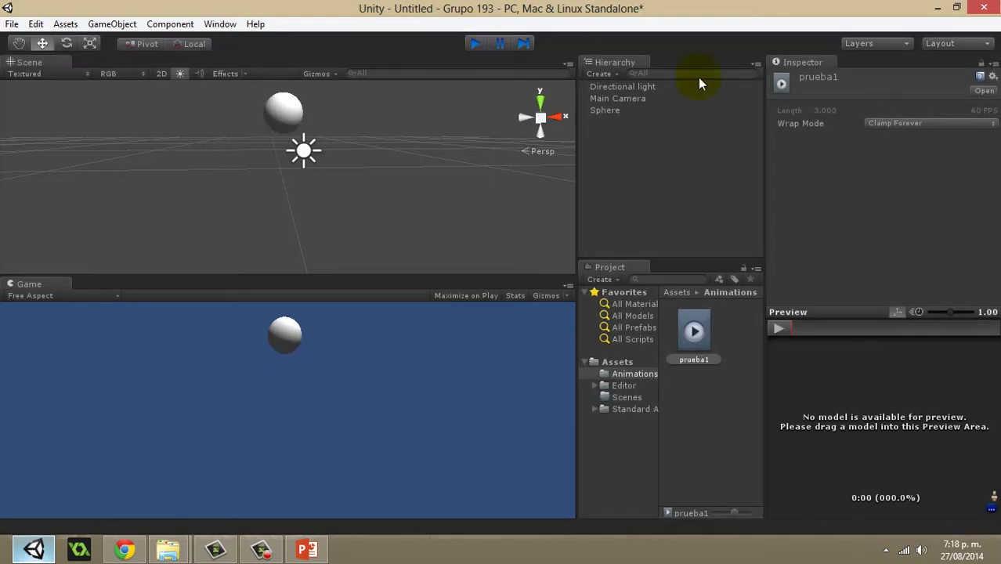
Step: Set the prueba1 clip's Wrap Mode back to Ping Pong and run the scene once more
{"action": "left_click", "coordinate": [924, 125]}
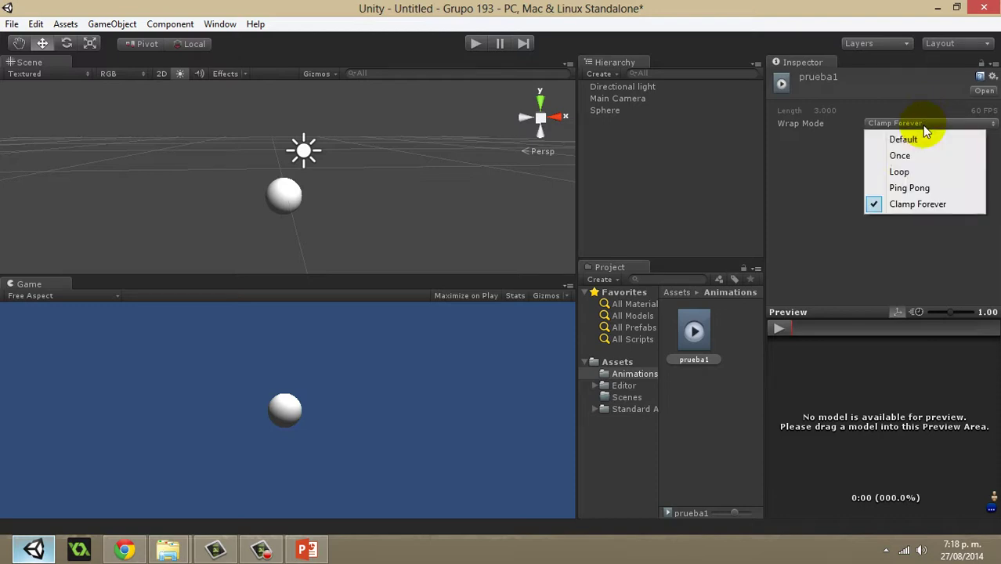
{"action": "left_click", "coordinate": [904, 188]}
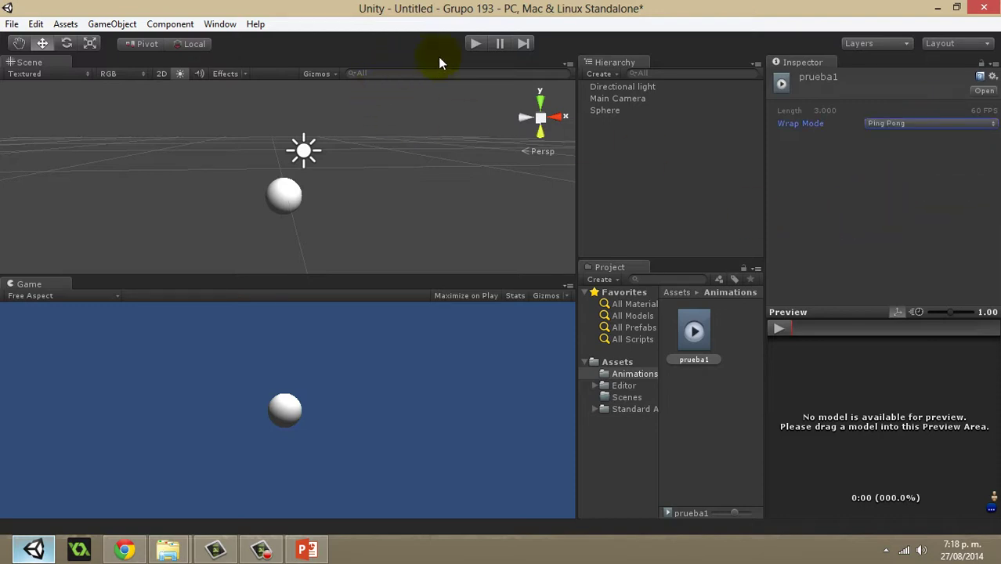
{"action": "left_click", "coordinate": [472, 44]}
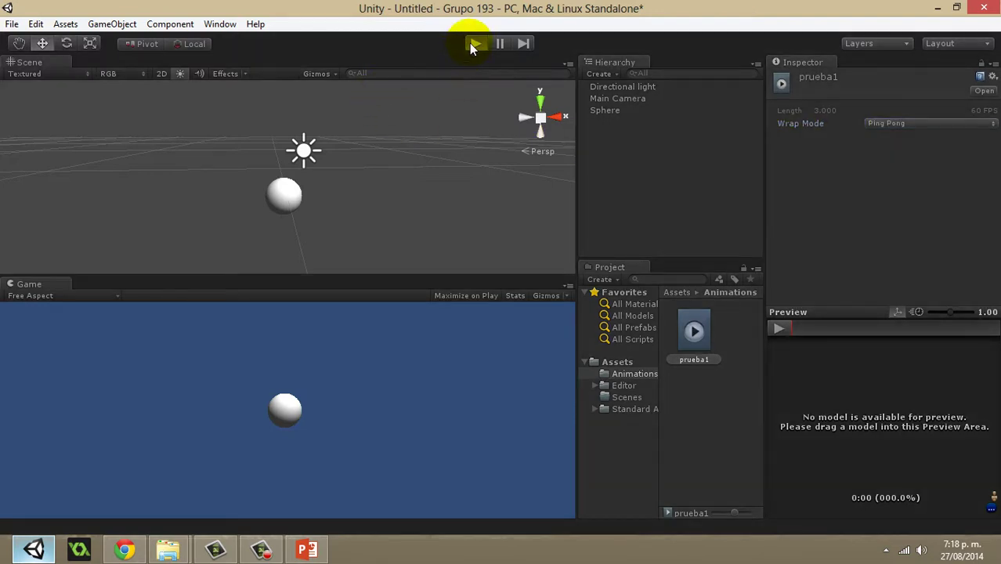
{"action": "left_click", "coordinate": [474, 45]}
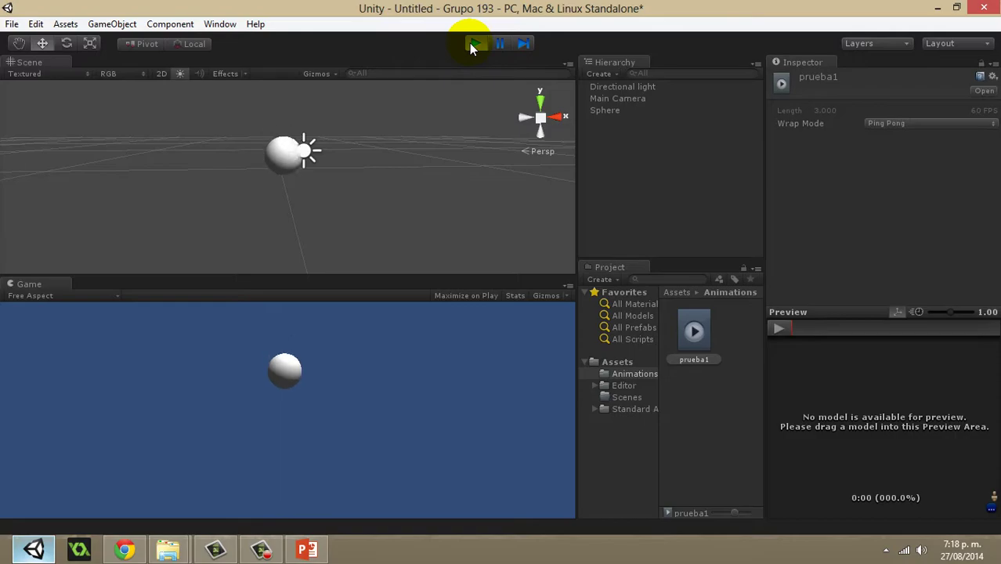
Step: Switch to PowerPoint, add a second slide after the diagram slide, and delete its title and text placeholders
{"action": "key", "text": "alt+Tab"}
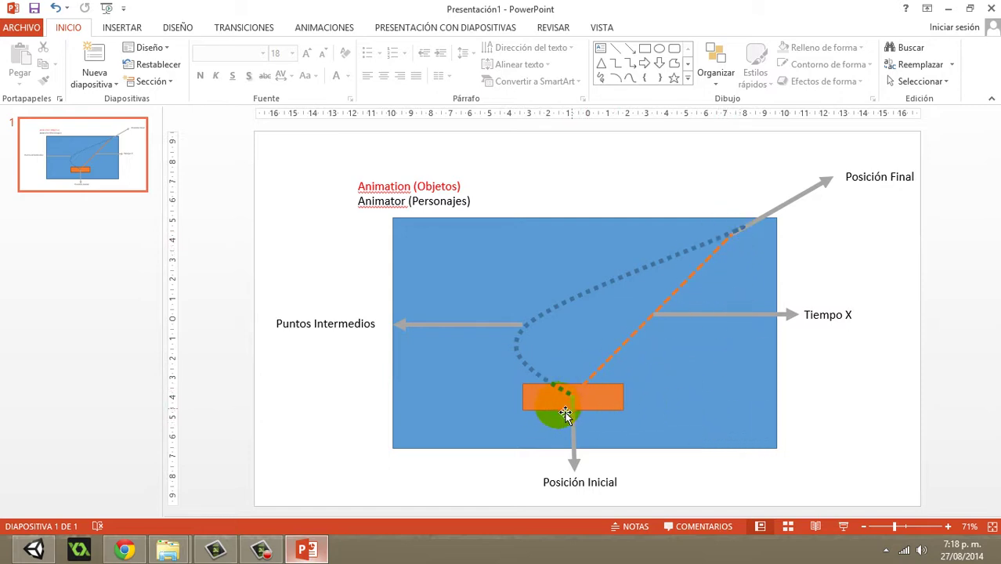
{"action": "left_click", "coordinate": [44, 243]}
{"action": "right_click", "coordinate": [81, 252]}
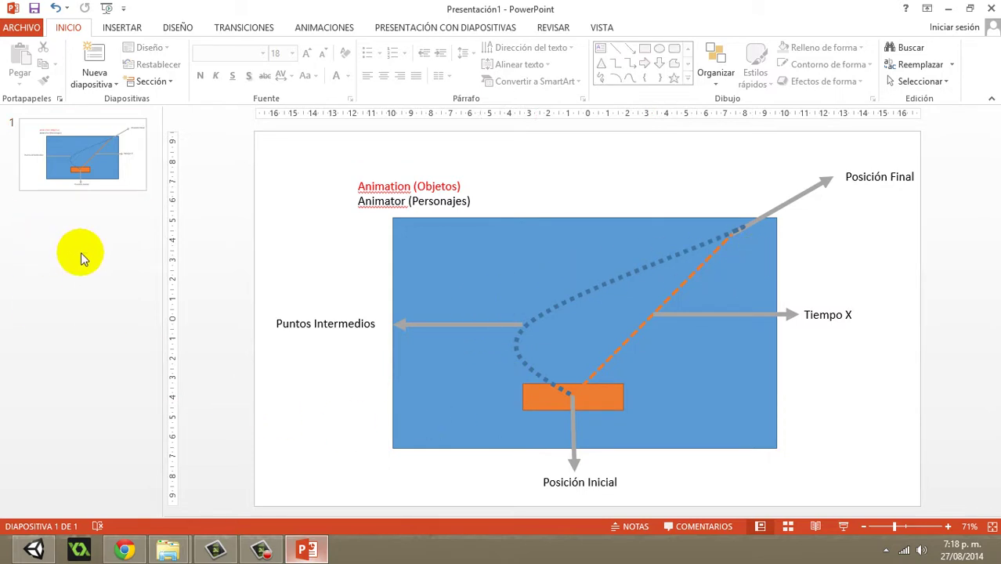
{"action": "left_click", "coordinate": [164, 301]}
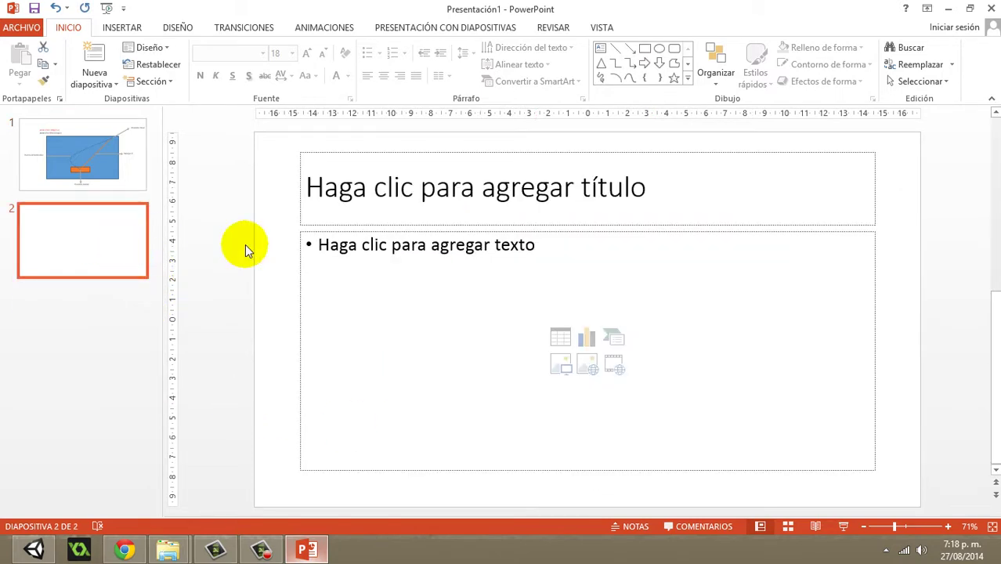
{"action": "left_click", "coordinate": [510, 154]}
{"action": "key", "text": "Delete"}
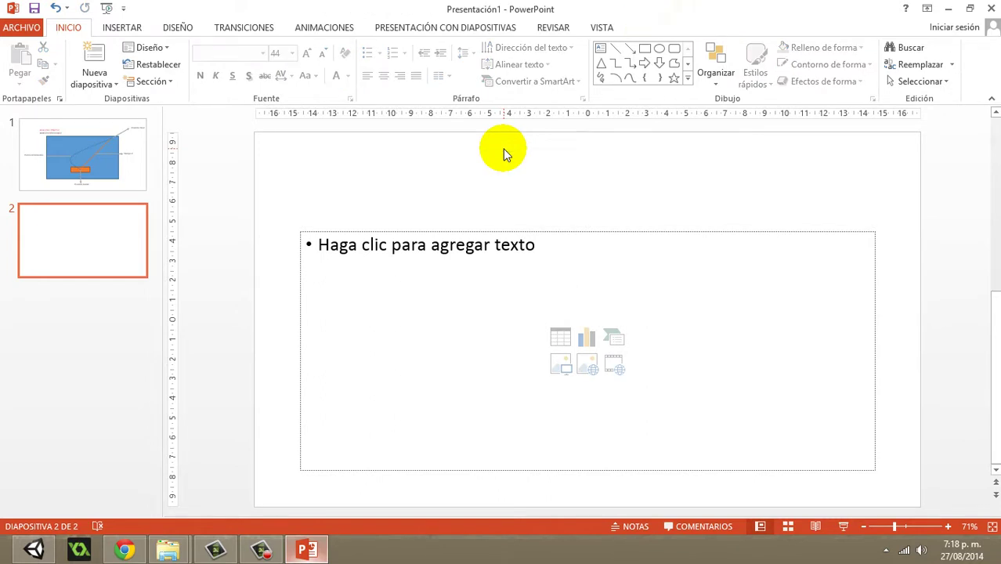
{"action": "left_click", "coordinate": [490, 232]}
{"action": "key", "text": "Delete"}
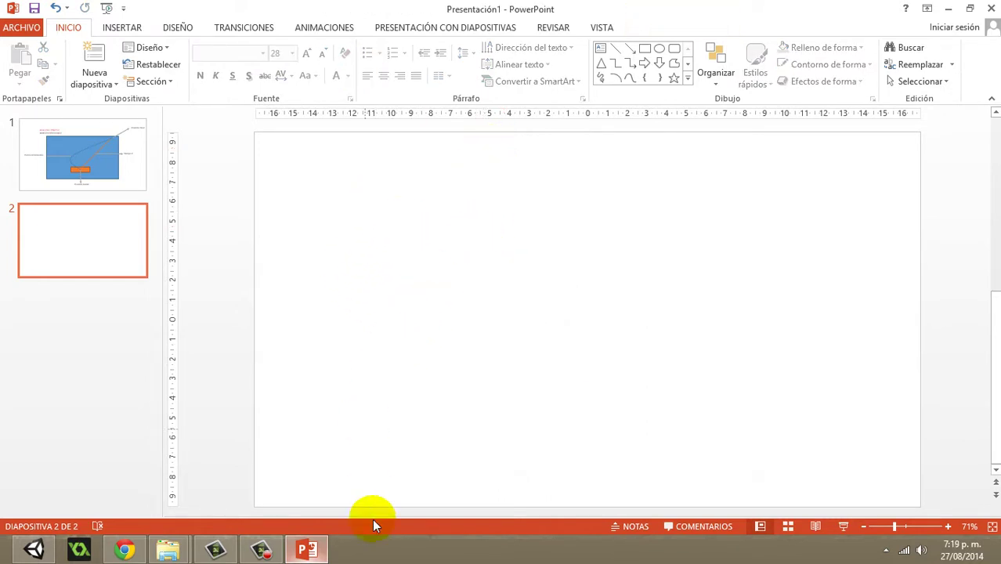
Step: Switch to the Chrome browser
{"action": "left_click", "coordinate": [123, 551]}
{"action": "left_click", "coordinate": [121, 553]}
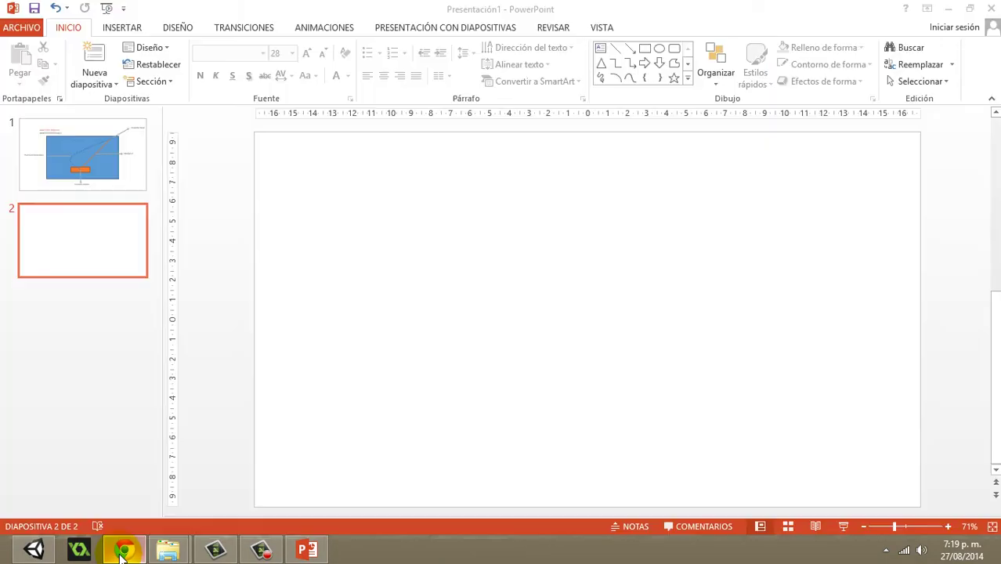
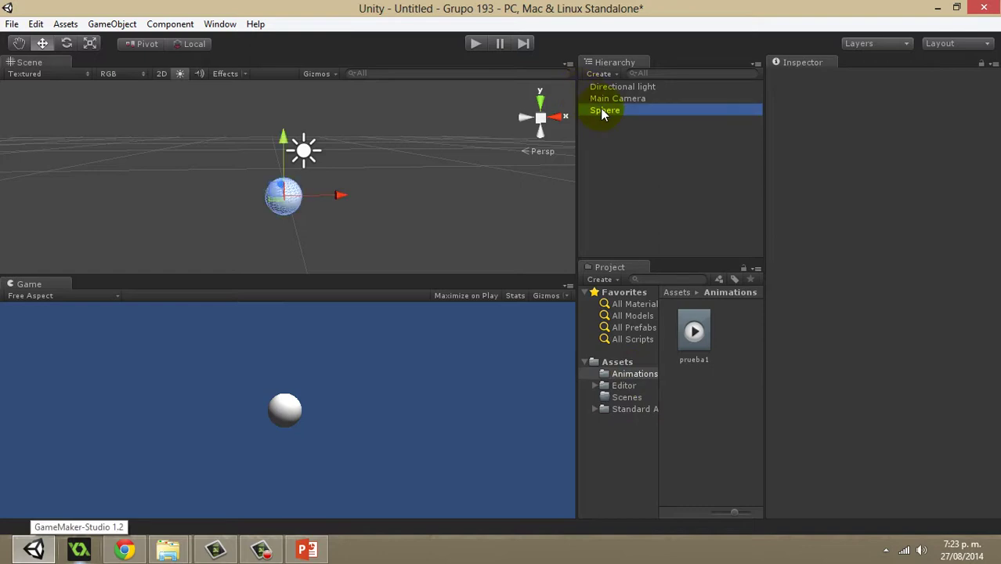
Step: Review the Sphere's Animation component properties and collapse its Animations list
{"action": "scroll", "coordinate": [833, 168], "scroll_direction": "down", "scroll_amount": 5}
{"action": "scroll", "coordinate": [832, 188], "scroll_direction": "up", "scroll_amount": 3}
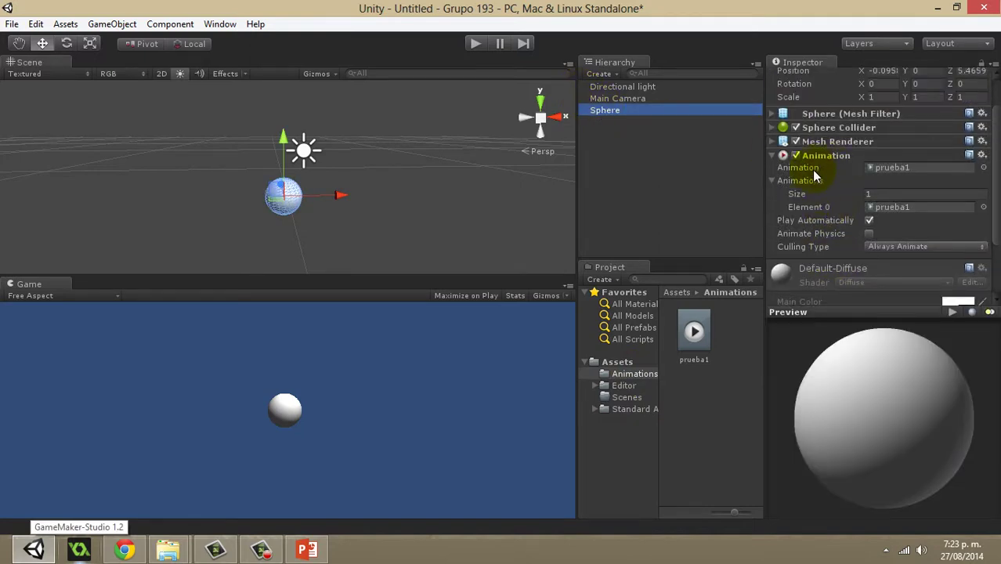
{"action": "left_click", "coordinate": [770, 181]}
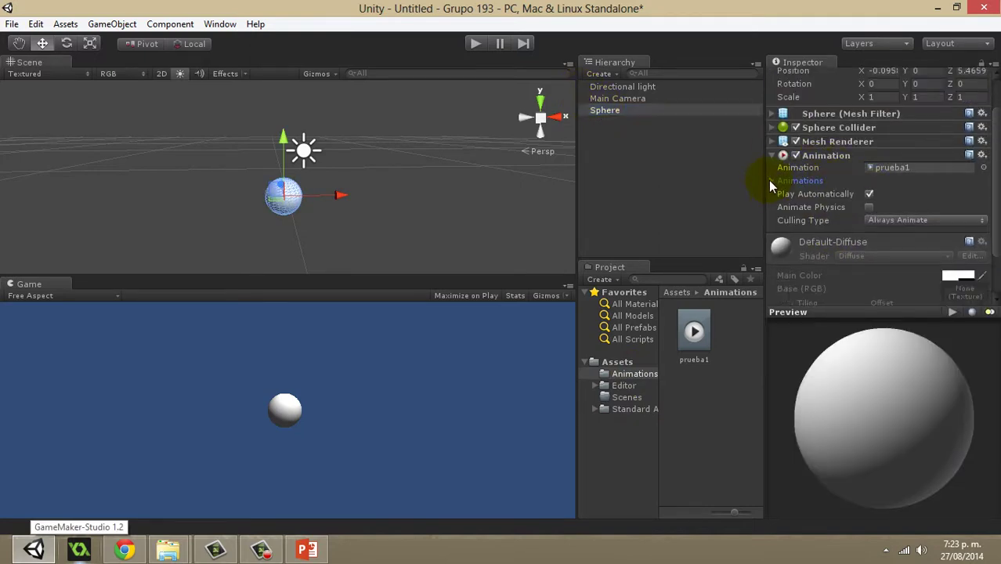
Step: Switch to PowerPoint and add the bullet "Play Automatically: Ejecuta la animación apenas se inicia el juego." to the component properties list
{"action": "left_click", "coordinate": [307, 550]}
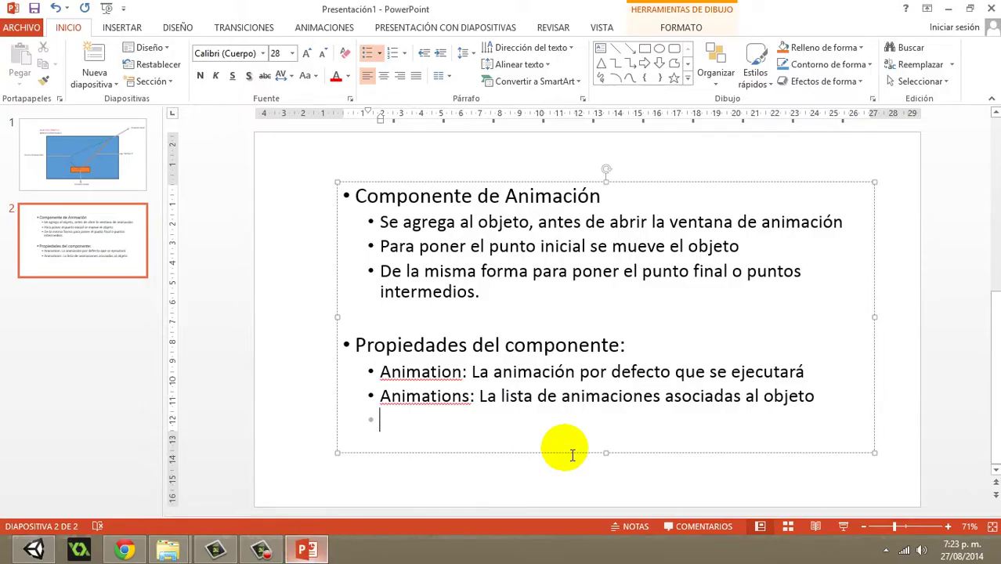
{"action": "type", "text": "Play Automat"}
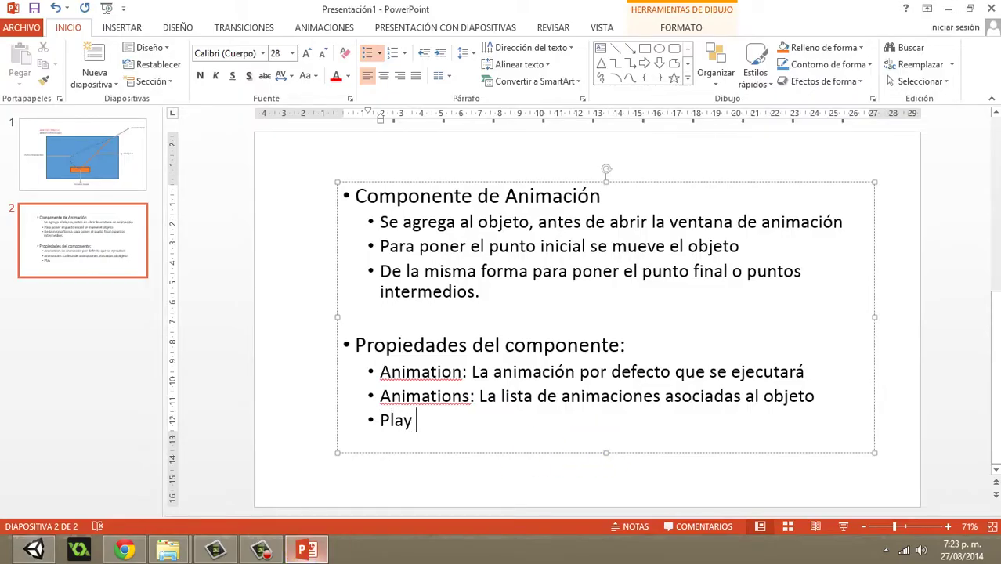
{"action": "type", "text": "ically: "}
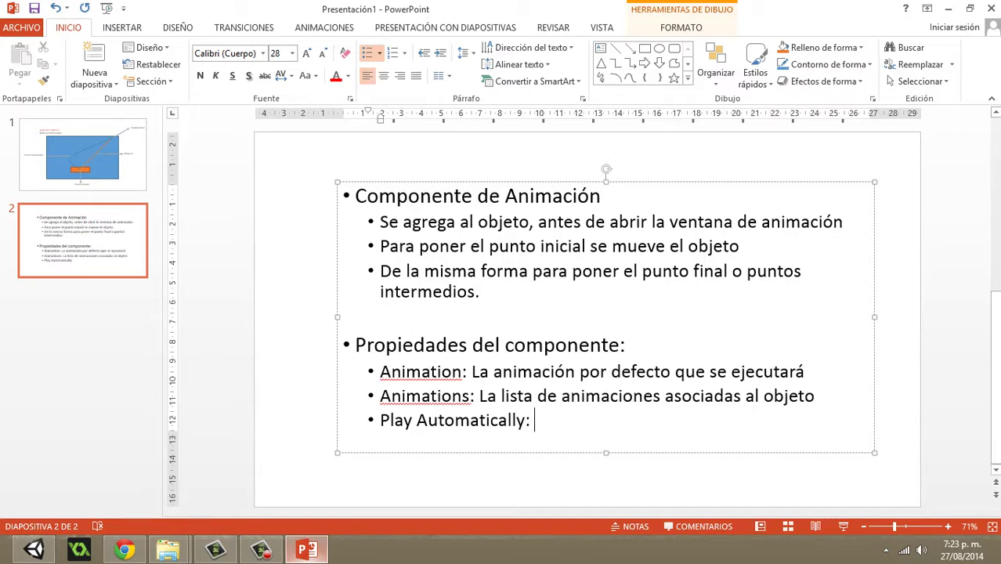
{"action": "type", "text": "E"}
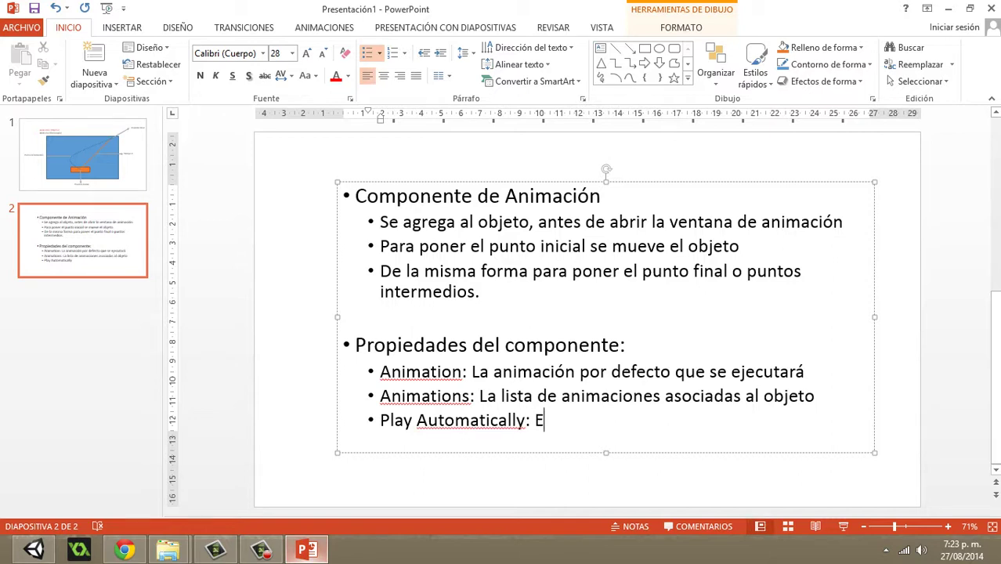
{"action": "type", "text": "jecuta la ani"}
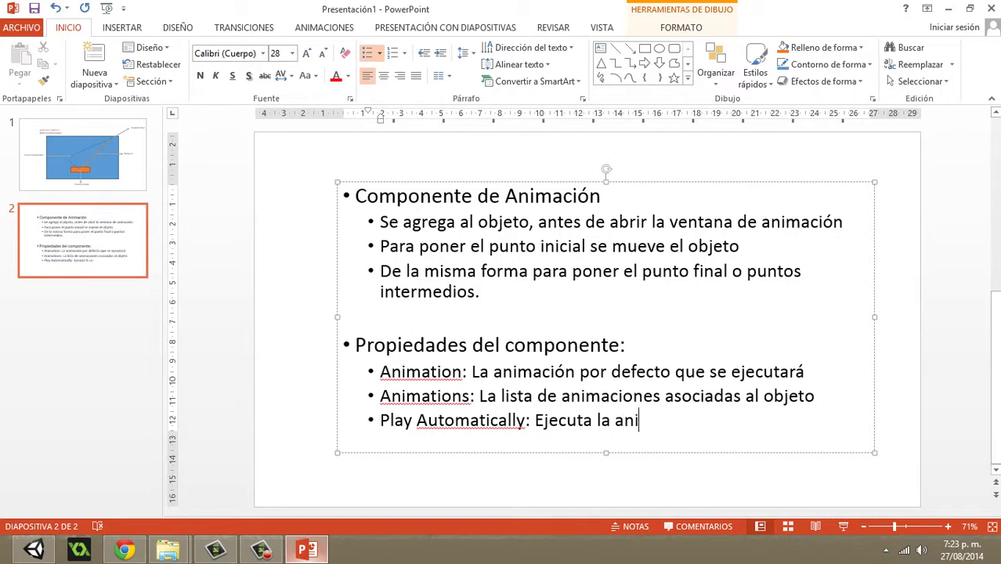
{"action": "type", "text": "mación a"}
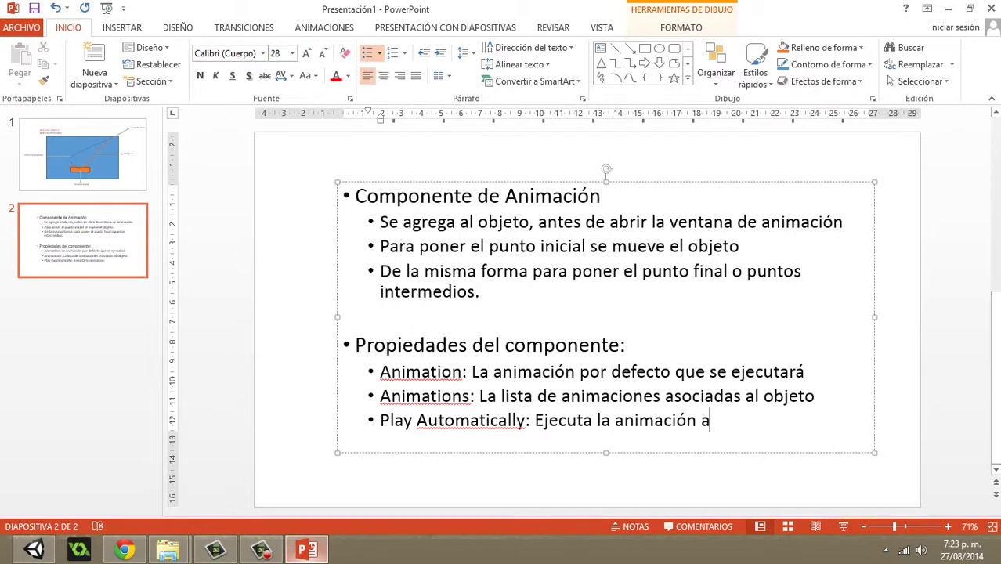
{"action": "type", "text": "penas se inicia el juego."}
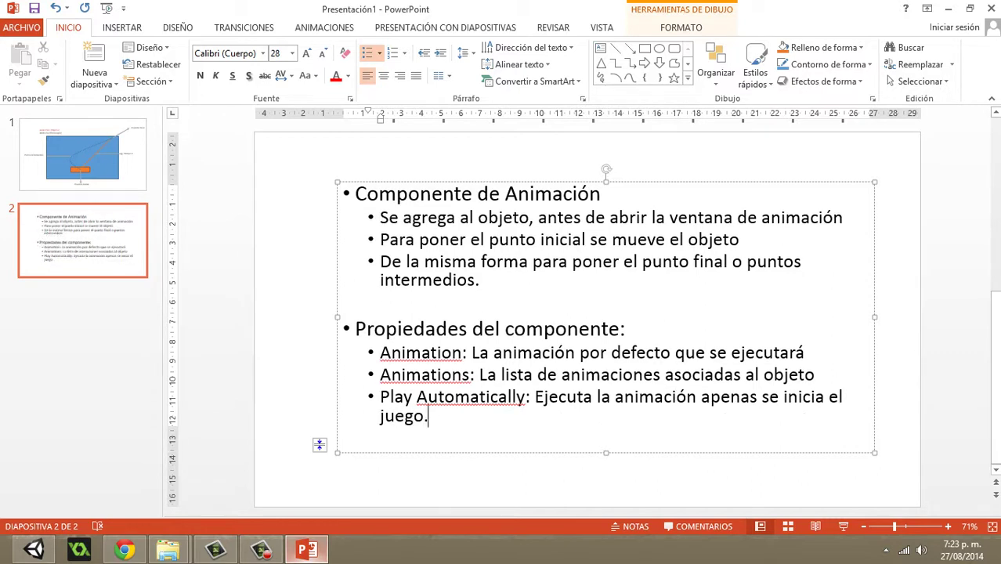
{"action": "left_click", "coordinate": [46, 343]}
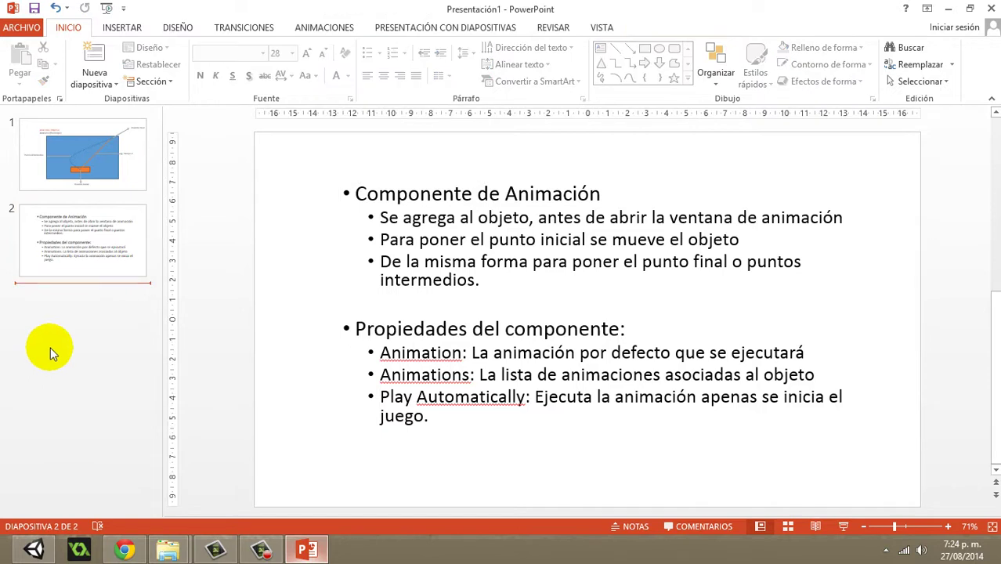
{"action": "left_click", "coordinate": [260, 550]}
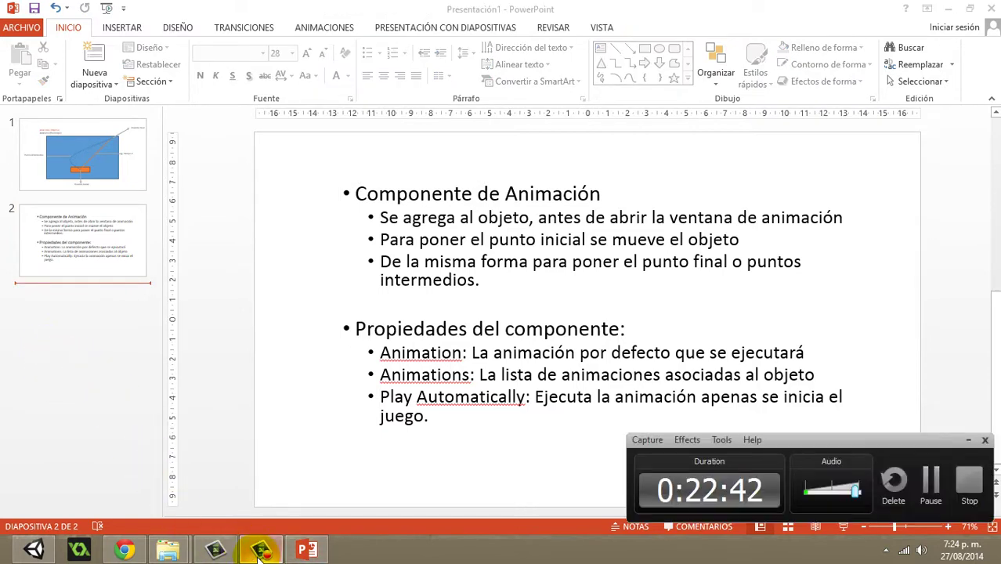
{"action": "left_click", "coordinate": [968, 440]}
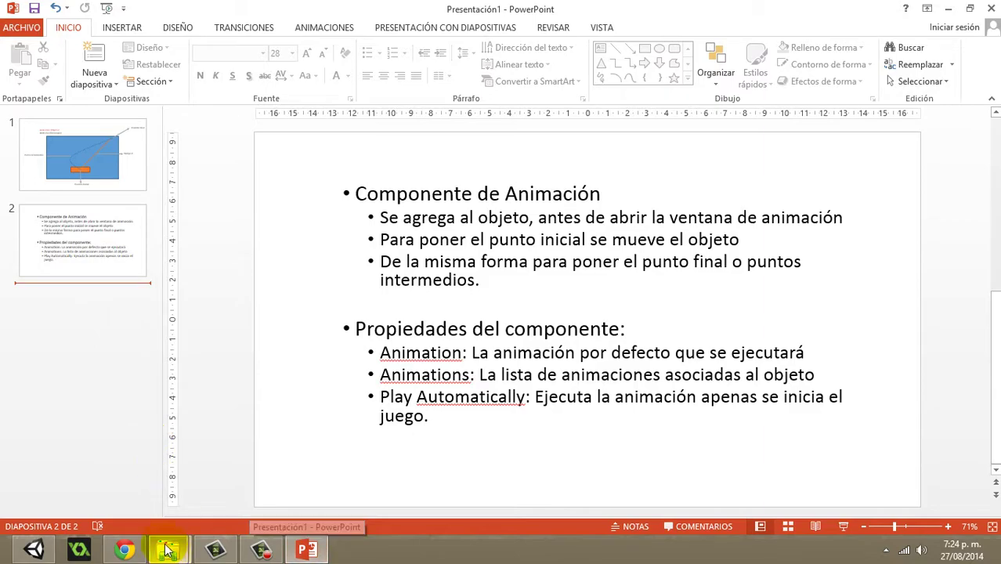
{"action": "left_click", "coordinate": [125, 550]}
{"action": "left_click", "coordinate": [124, 550]}
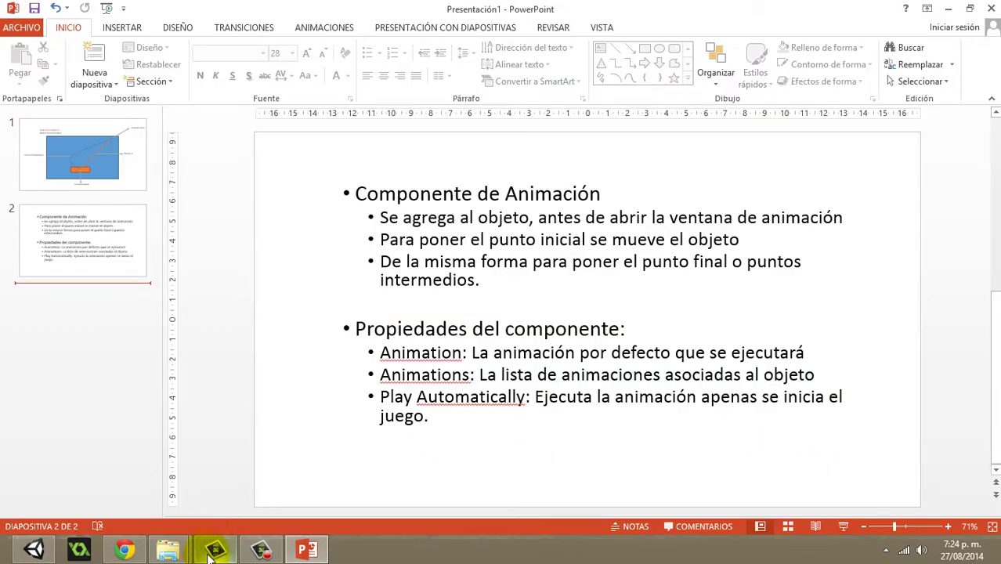
{"action": "left_click", "coordinate": [34, 550]}
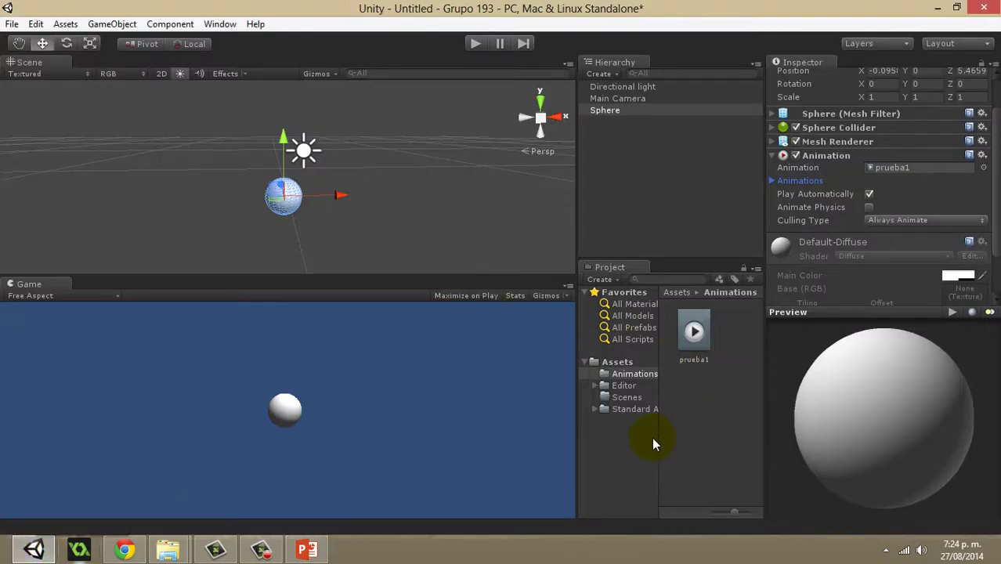
{"action": "left_click", "coordinate": [621, 453]}
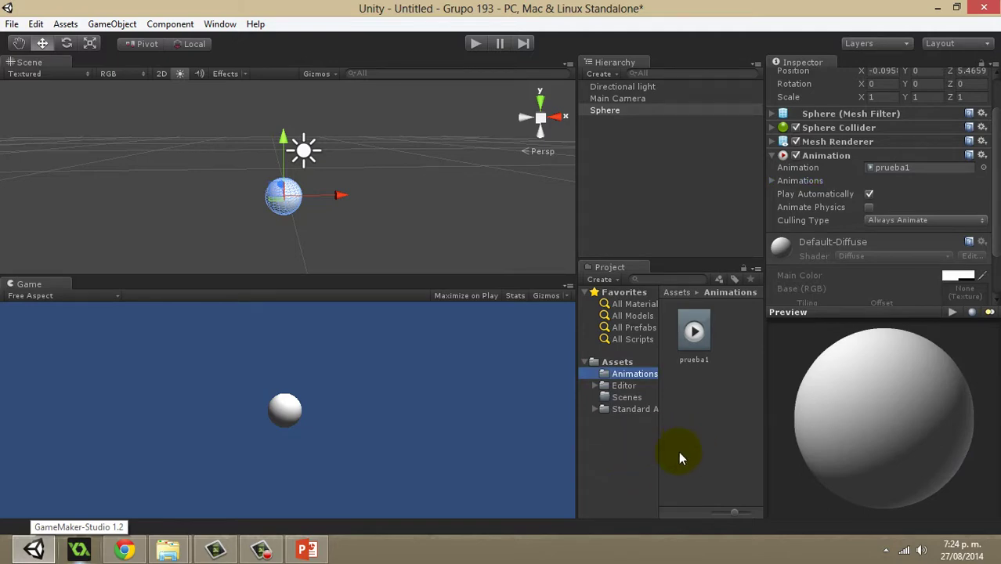
Step: Switch to PowerPoint and display the first slide with the animation path diagram
{"action": "left_click", "coordinate": [307, 549]}
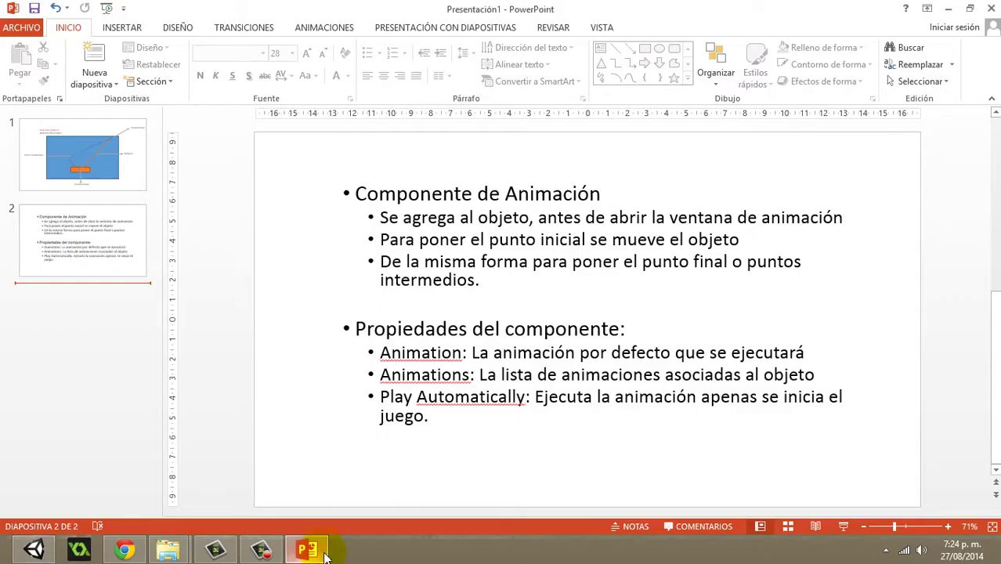
{"action": "left_click", "coordinate": [80, 160]}
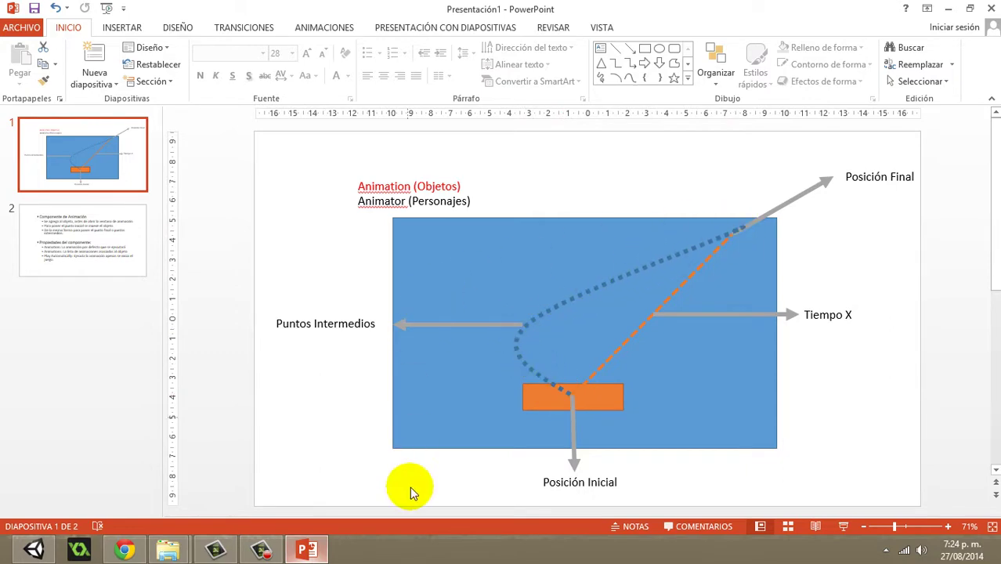
{"action": "left_click", "coordinate": [216, 550]}
{"action": "left_click", "coordinate": [215, 549]}
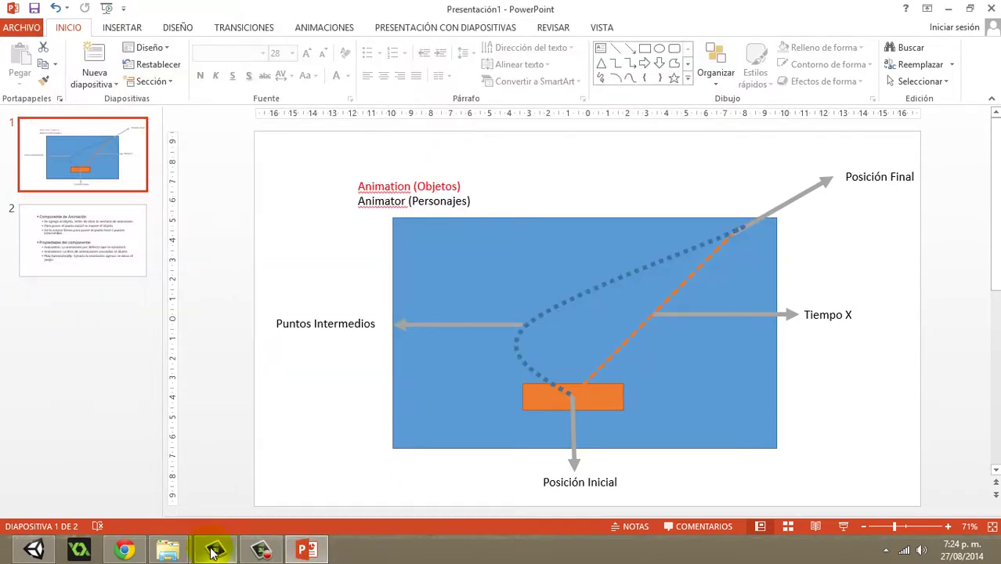
Step: Switch to Unity, select the Sphere and open the Animation window for its clips
{"action": "left_click", "coordinate": [33, 549]}
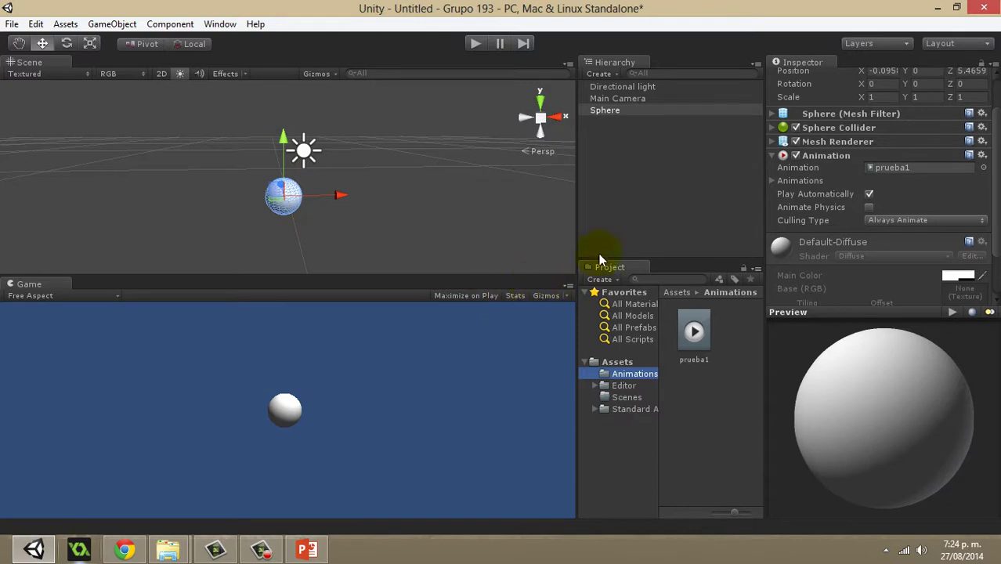
{"action": "left_click", "coordinate": [629, 210]}
{"action": "left_click", "coordinate": [611, 111]}
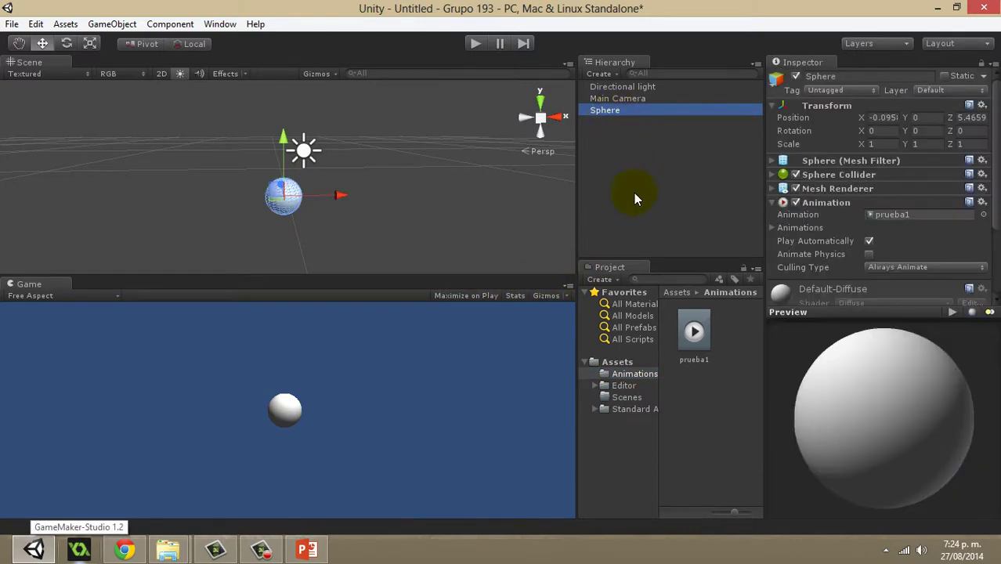
{"action": "scroll", "coordinate": [788, 178], "scroll_direction": "down", "scroll_amount": 3}
{"action": "left_click", "coordinate": [219, 24]}
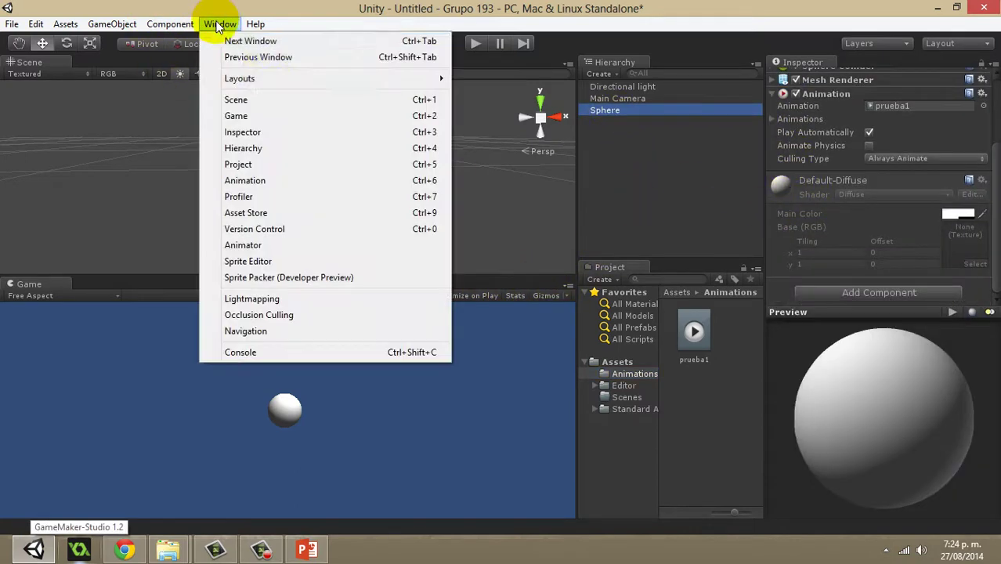
{"action": "left_click", "coordinate": [244, 180]}
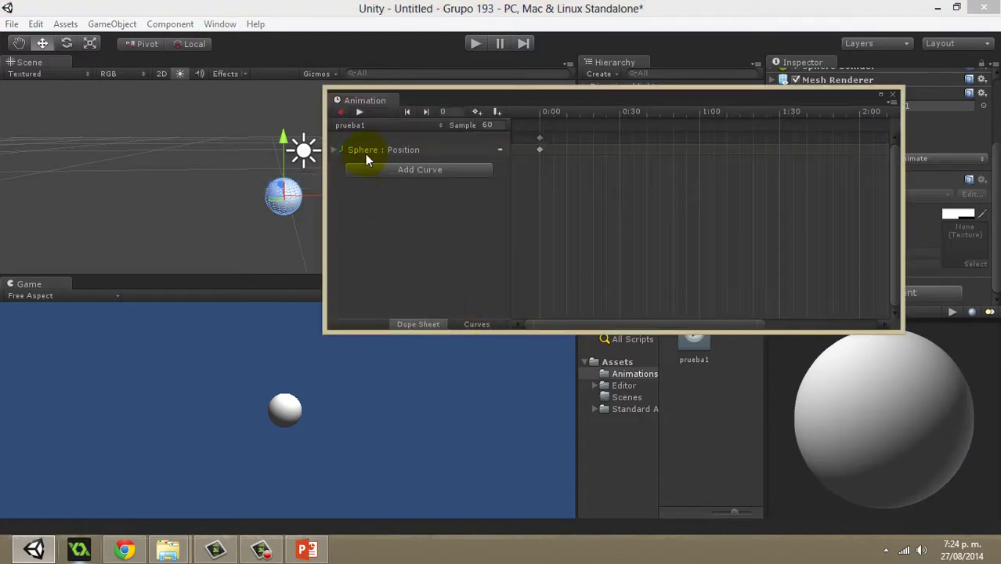
Step: Create a new animation clip named prueba2 in the Animations folder
{"action": "left_click", "coordinate": [439, 123]}
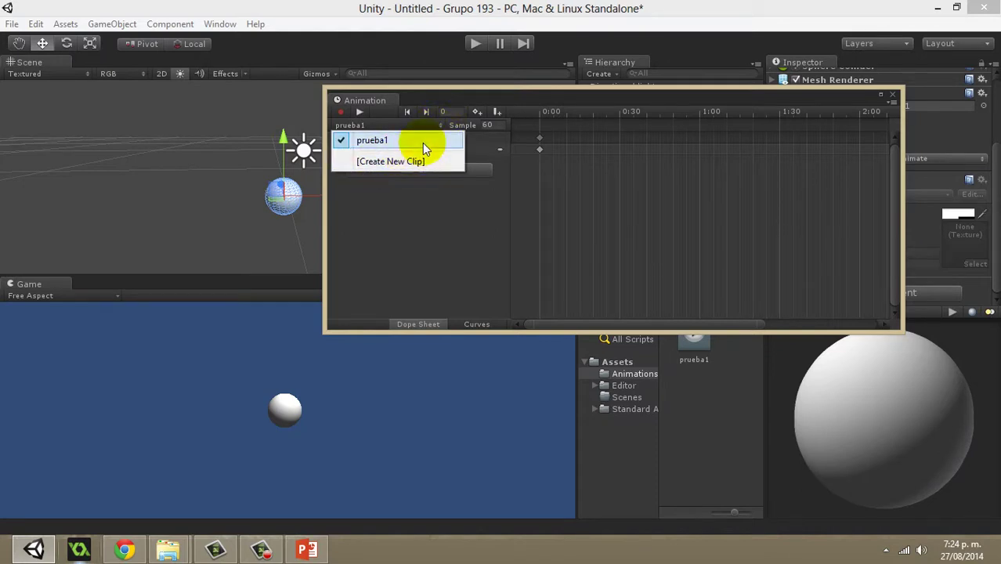
{"action": "left_click", "coordinate": [371, 217]}
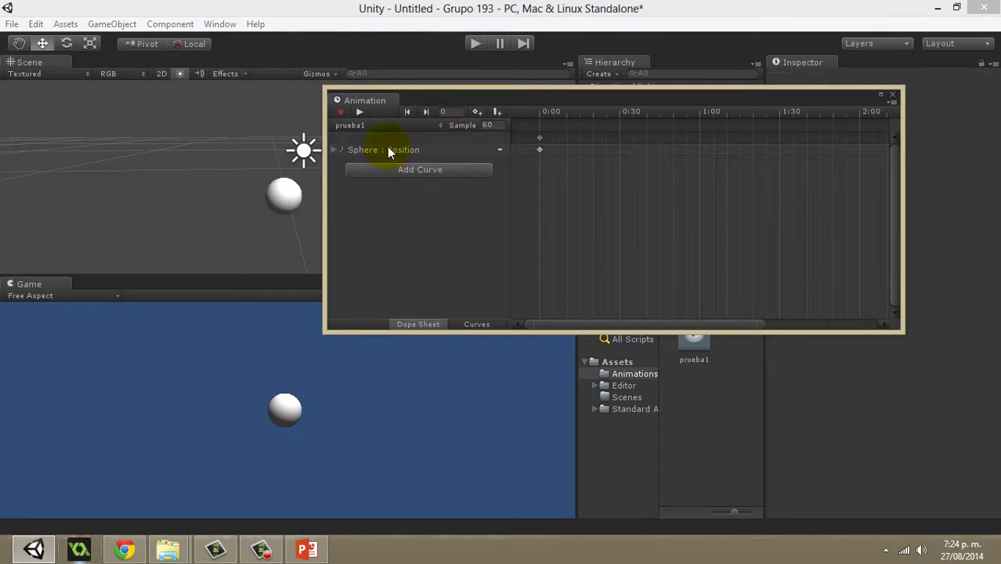
{"action": "left_click", "coordinate": [438, 125]}
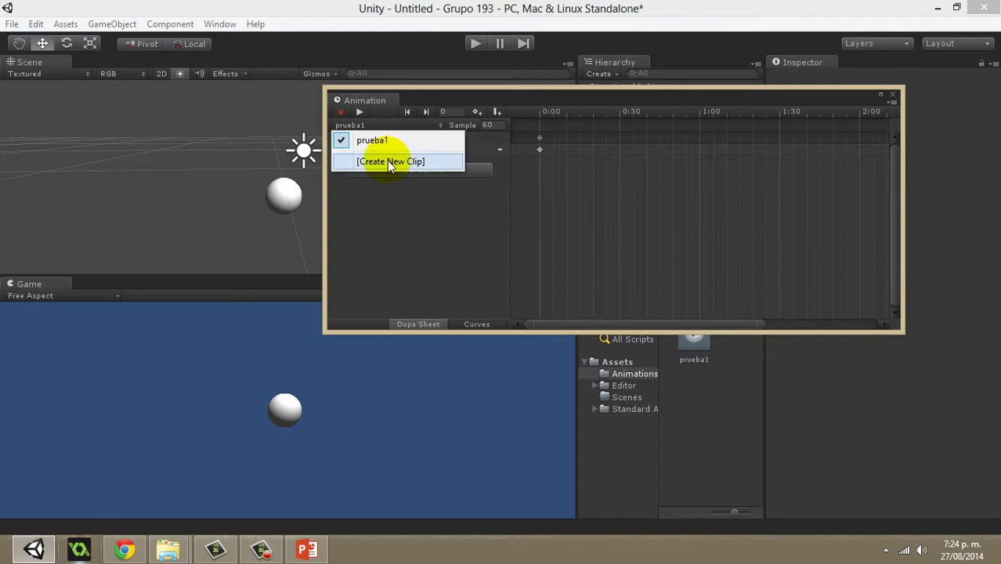
{"action": "left_click", "coordinate": [387, 161]}
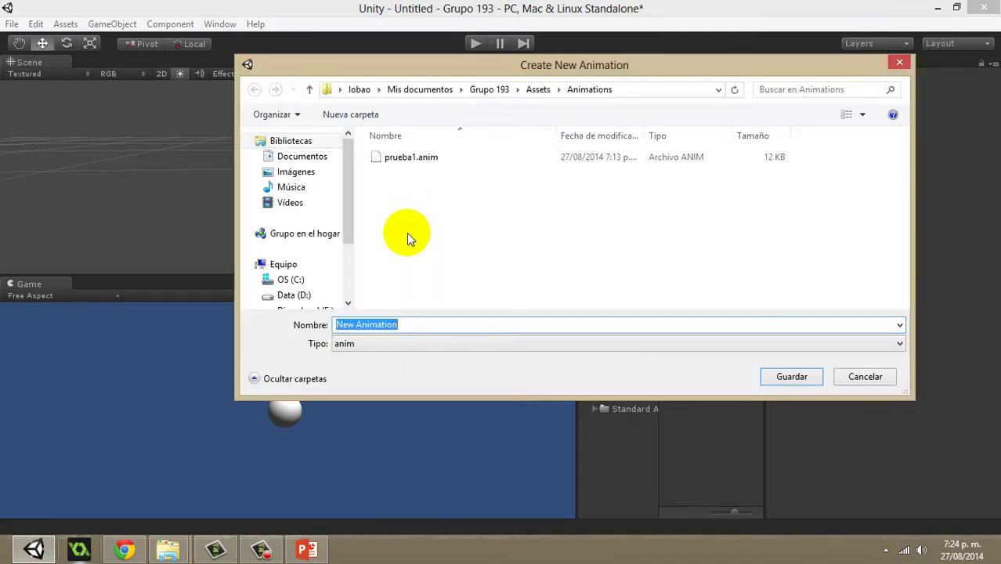
{"action": "type", "text": "pr"}
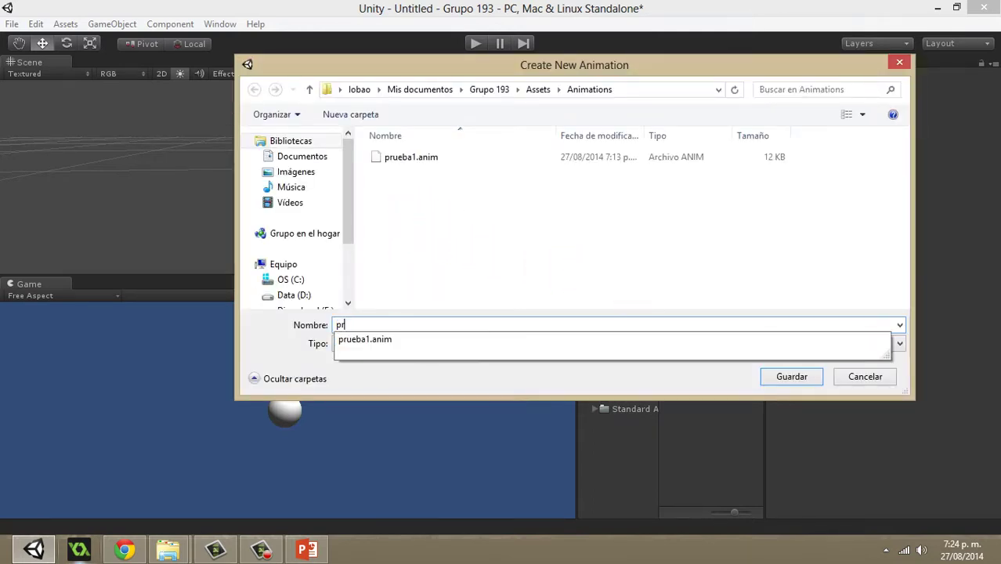
{"action": "type", "text": "ueba2"}
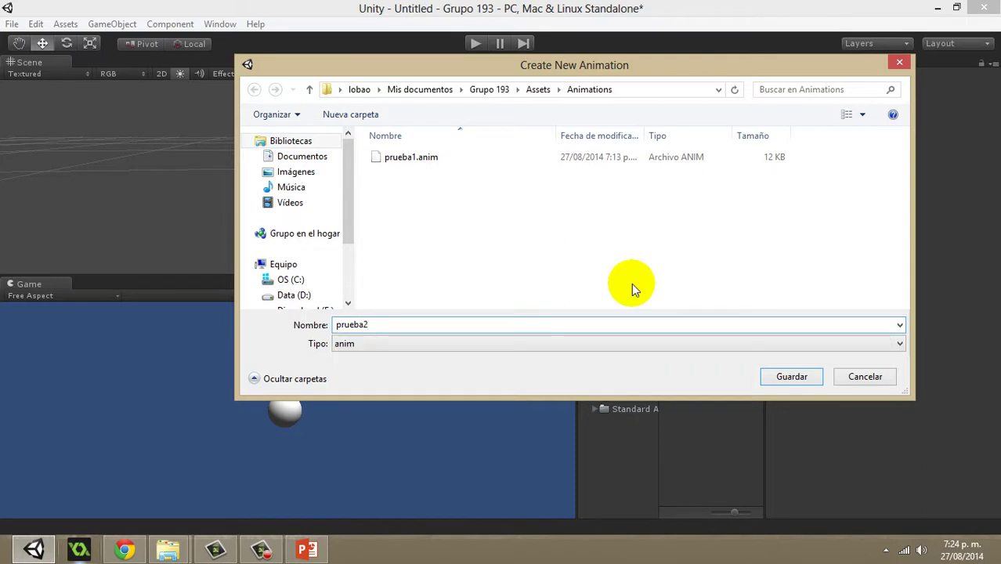
{"action": "key", "text": "Return"}
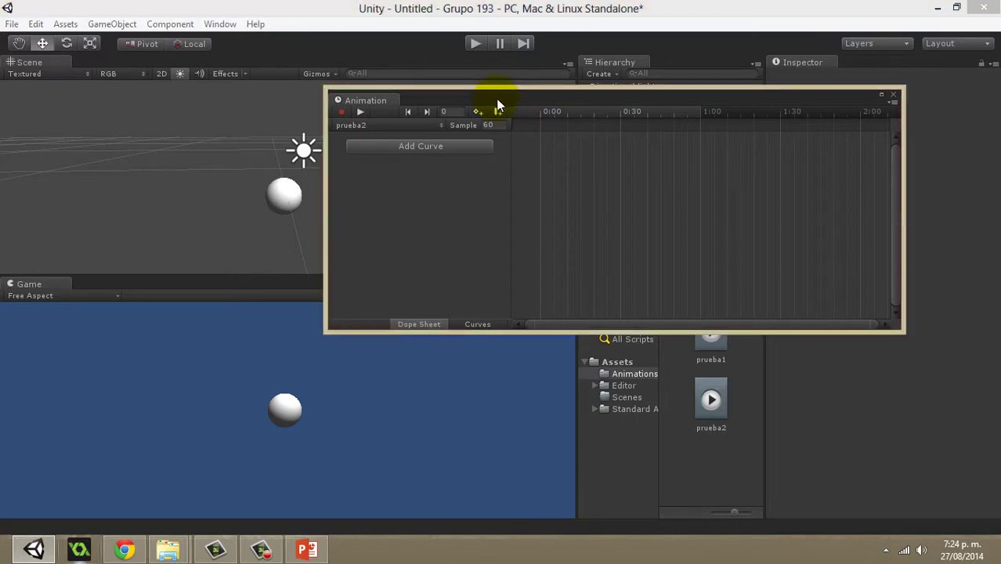
Step: Turn on recording for the prueba2 clip, move the Animation window clear of the Hierarchy and select the Sphere
{"action": "left_click_drag", "start_coordinate": [493, 97], "coordinate": [569, 125]}
{"action": "left_click", "coordinate": [416, 140]}
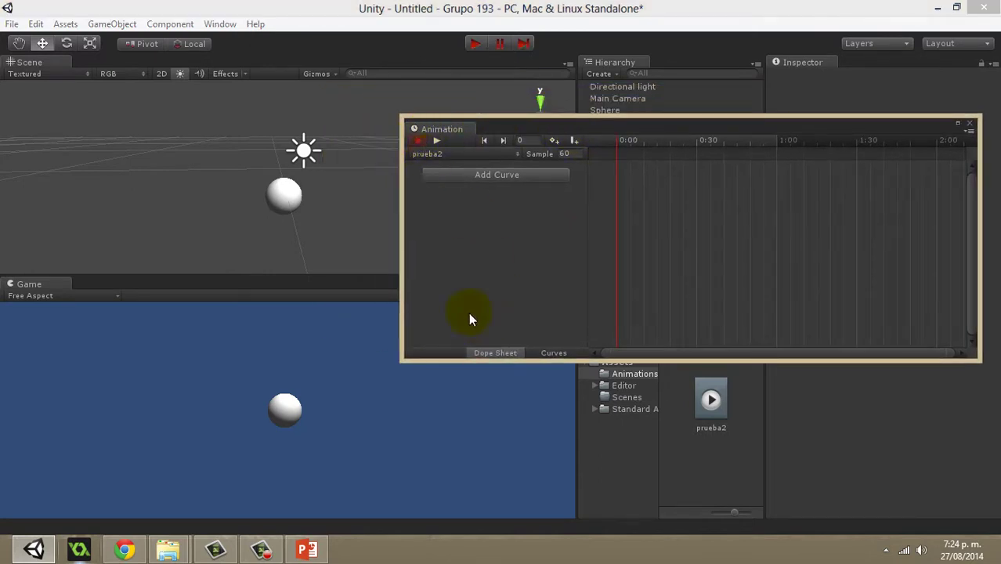
{"action": "left_click", "coordinate": [53, 48]}
{"action": "left_click", "coordinate": [268, 190]}
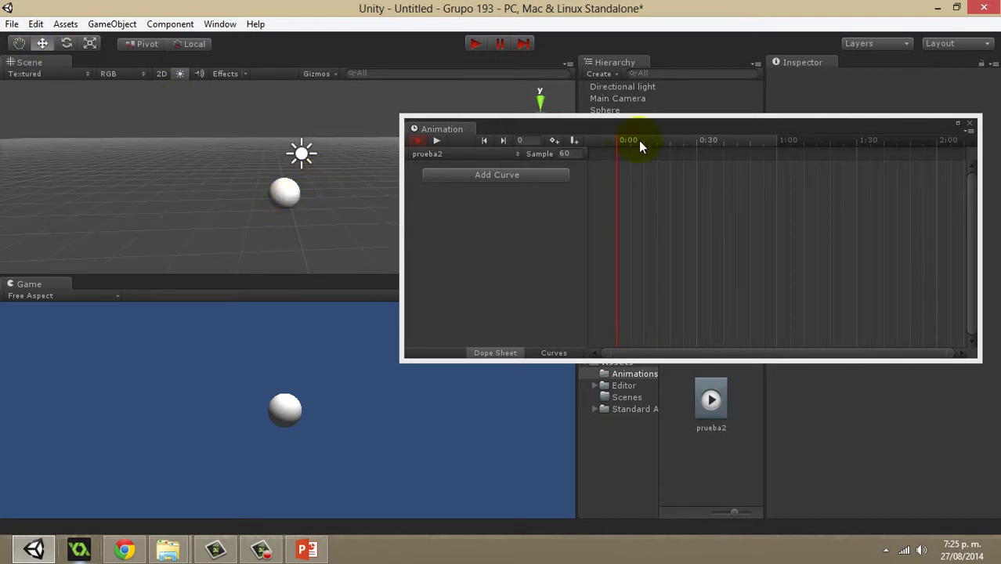
{"action": "left_click_drag", "start_coordinate": [615, 125], "coordinate": [613, 117]}
{"action": "left_click", "coordinate": [611, 112]}
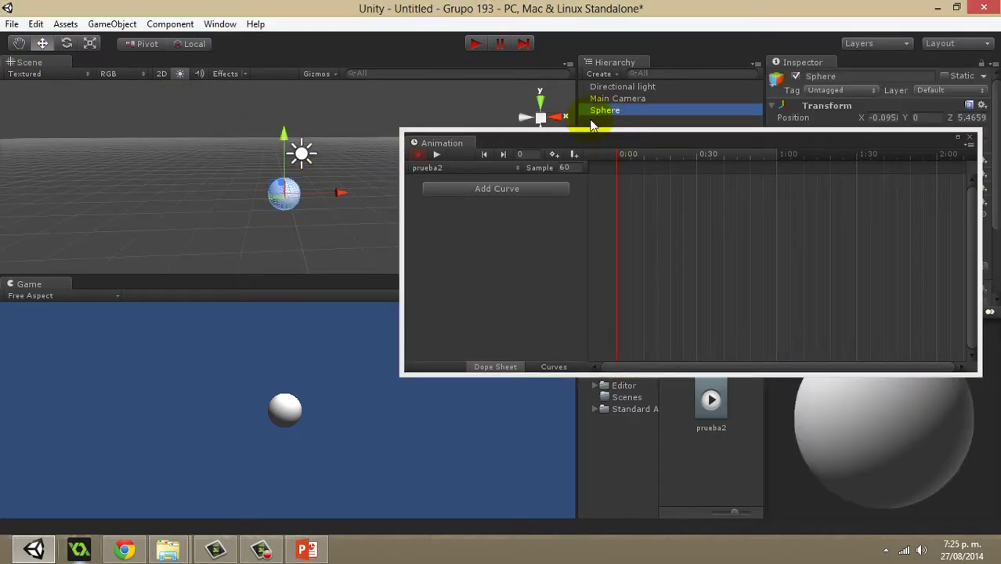
Step: Record the starting position keyframe at 0:00 by moving the Sphere down to about X -0.23, Y -2.25
{"action": "left_click_drag", "start_coordinate": [284, 139], "coordinate": [298, 213]}
{"action": "left_click_drag", "start_coordinate": [343, 249], "coordinate": [388, 253]}
{"action": "left_click_drag", "start_coordinate": [341, 182], "coordinate": [342, 204]}
{"action": "left_click_drag", "start_coordinate": [379, 259], "coordinate": [334, 272]}
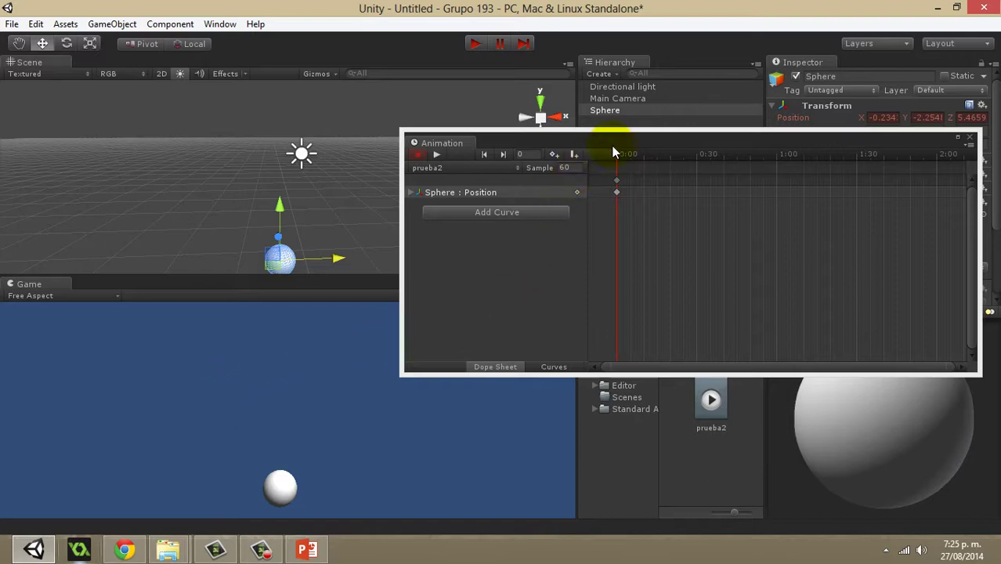
Step: Add a position keyframe at frame 15 with the Sphere moved to about X -0.77, Y -2.06
{"action": "left_click_drag", "start_coordinate": [619, 158], "coordinate": [646, 159]}
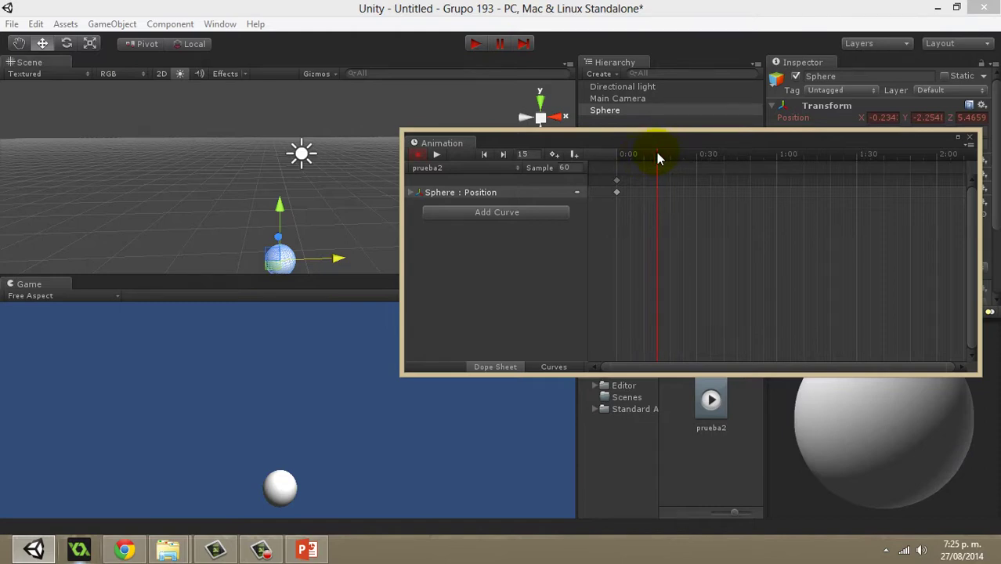
{"action": "left_click_drag", "start_coordinate": [280, 216], "coordinate": [281, 205]}
{"action": "left_click_drag", "start_coordinate": [340, 254], "coordinate": [324, 253]}
Step: Add position keyframes for the Sphere at frame 30 (about X -1.47, Y -1.77) and frame 45 (farther along negative X, about Y -1.26)
{"action": "left_click_drag", "start_coordinate": [660, 157], "coordinate": [679, 161]}
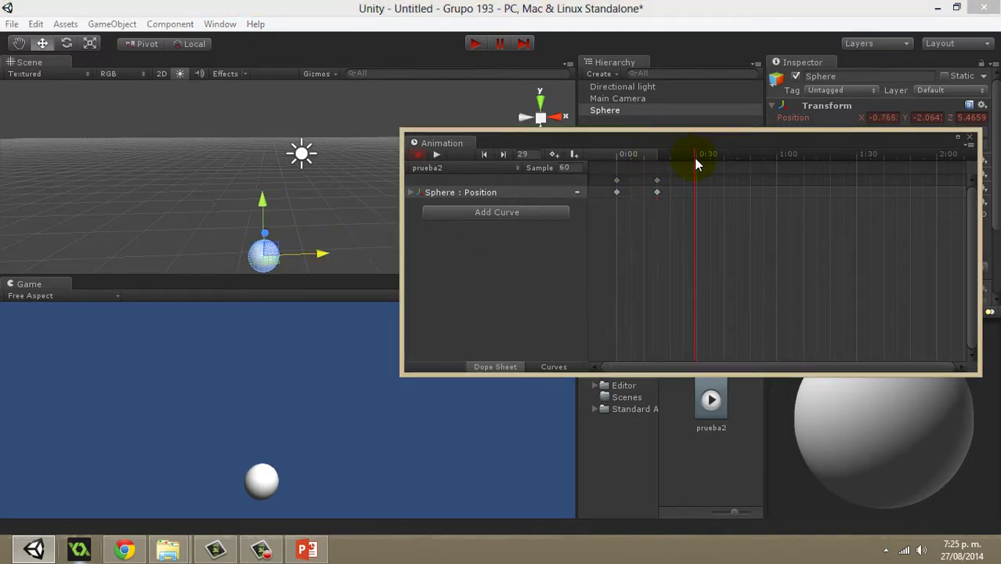
{"action": "left_click_drag", "start_coordinate": [264, 200], "coordinate": [264, 195]}
{"action": "left_click_drag", "start_coordinate": [324, 242], "coordinate": [291, 242]}
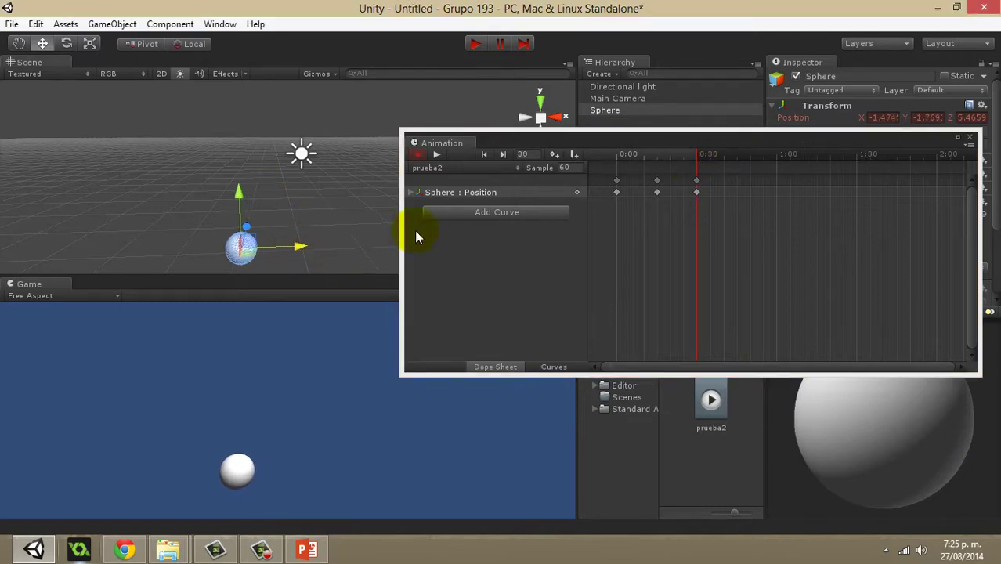
{"action": "left_click", "coordinate": [697, 160]}
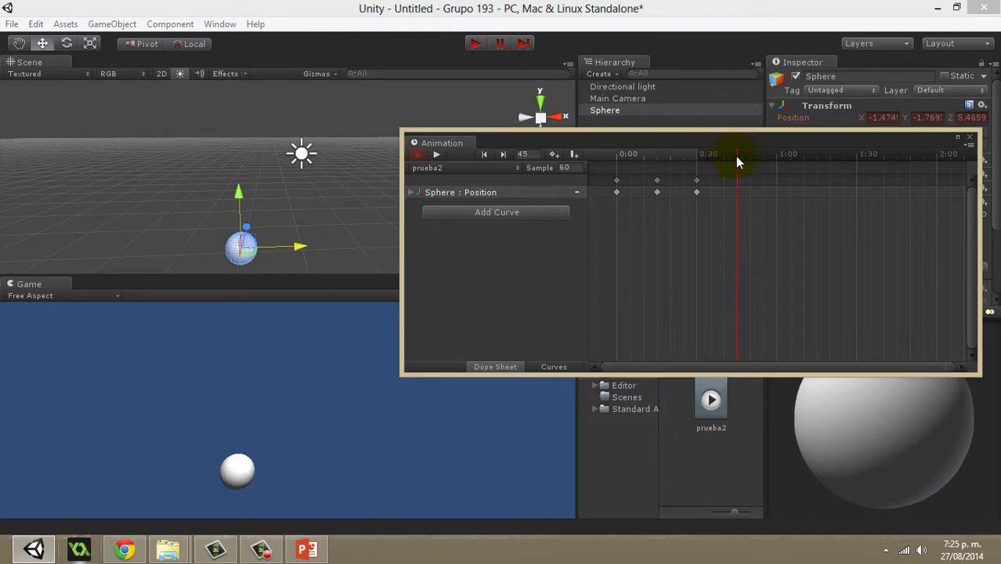
{"action": "left_click_drag", "start_coordinate": [248, 205], "coordinate": [250, 185]}
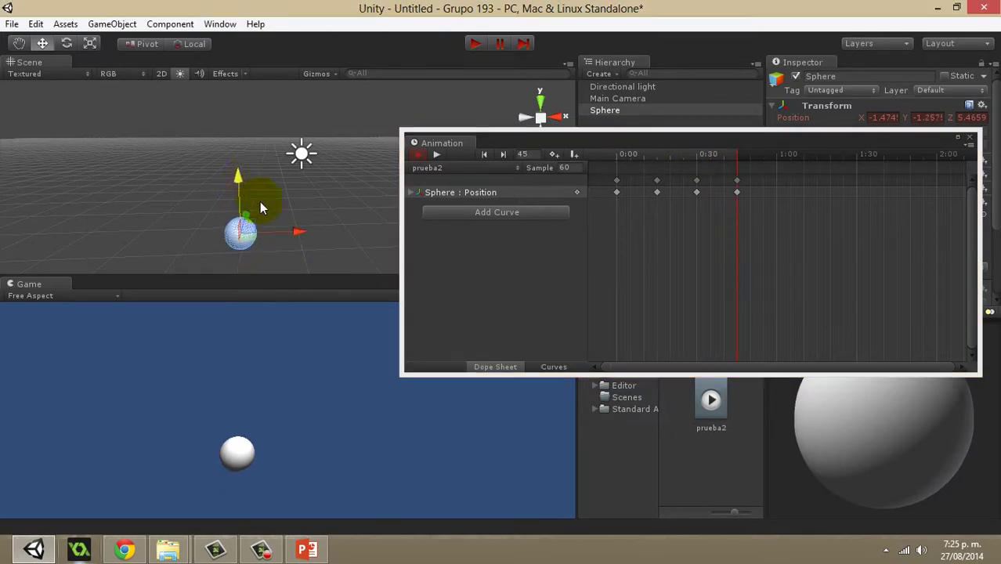
{"action": "left_click_drag", "start_coordinate": [297, 231], "coordinate": [275, 237]}
Step: Add position keyframes at frame 60 with the Sphere at about X -3.08, Y -0.54, and at frame 75 with it raised to about Y -0.02
{"action": "left_click_drag", "start_coordinate": [740, 157], "coordinate": [780, 157]}
{"action": "left_click_drag", "start_coordinate": [210, 176], "coordinate": [214, 160]}
{"action": "left_click_drag", "start_coordinate": [278, 209], "coordinate": [251, 208]}
{"action": "left_click_drag", "start_coordinate": [784, 157], "coordinate": [799, 172]}
{"action": "left_click", "coordinate": [651, 169]}
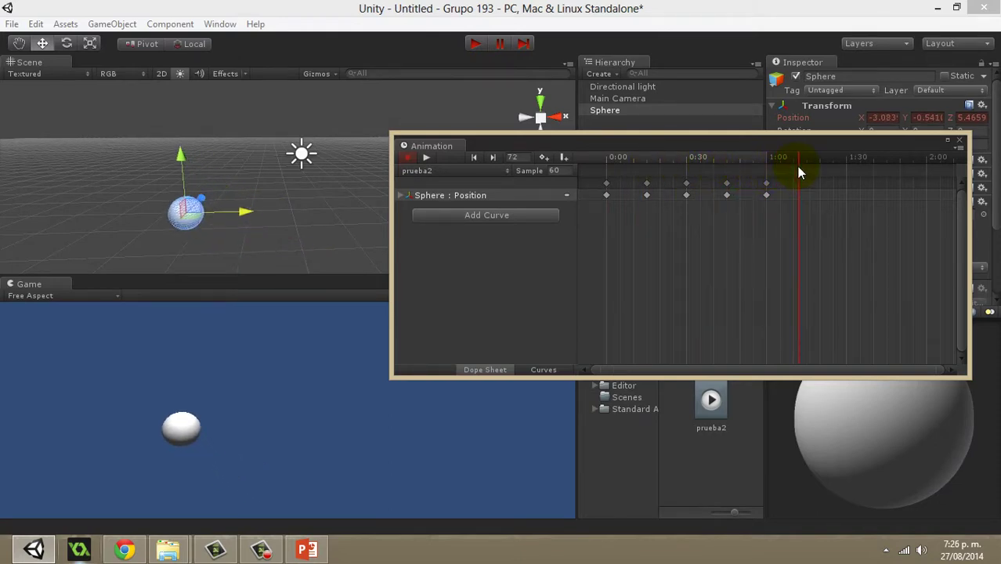
{"action": "left_click_drag", "start_coordinate": [179, 157], "coordinate": [184, 140]}
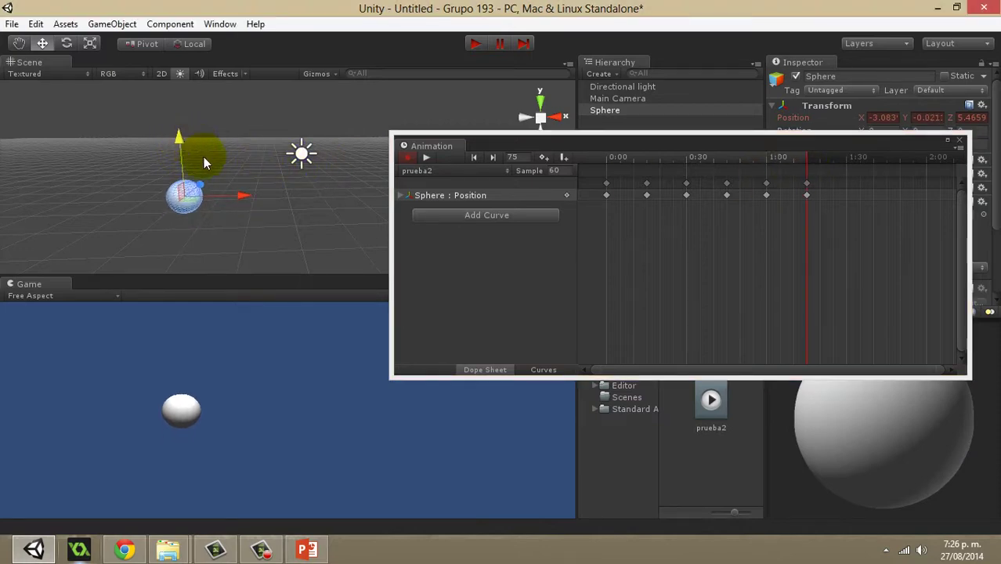
Step: Add position keyframes with the Sphere at about X -2.44, Y 0.35 at frame 90 and about X -1.73, Y 0.67 at frame 110
{"action": "left_click_drag", "start_coordinate": [809, 164], "coordinate": [851, 162]}
{"action": "left_click_drag", "start_coordinate": [180, 138], "coordinate": [185, 143]}
{"action": "left_click_drag", "start_coordinate": [239, 186], "coordinate": [265, 183]}
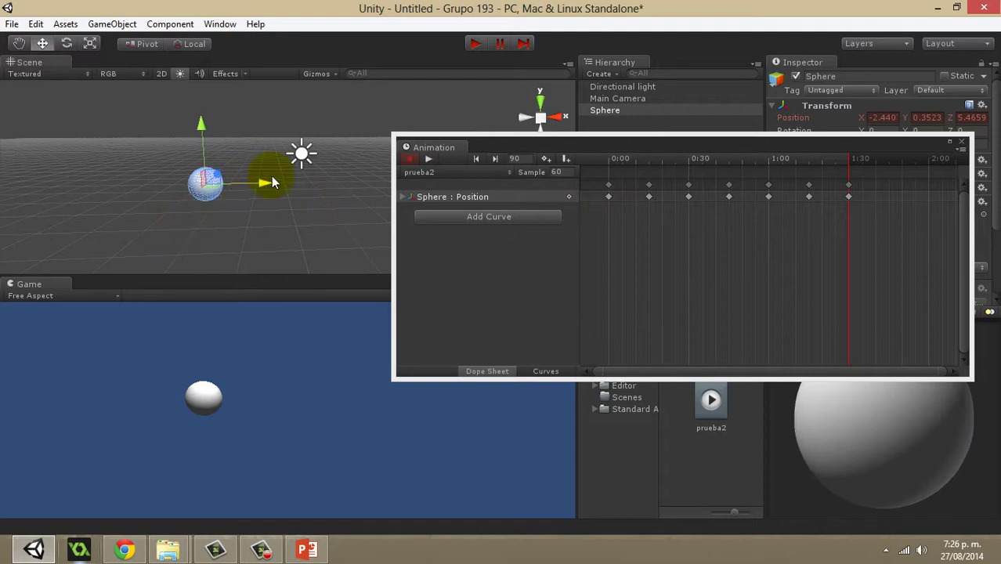
{"action": "left_click_drag", "start_coordinate": [850, 156], "coordinate": [901, 156]}
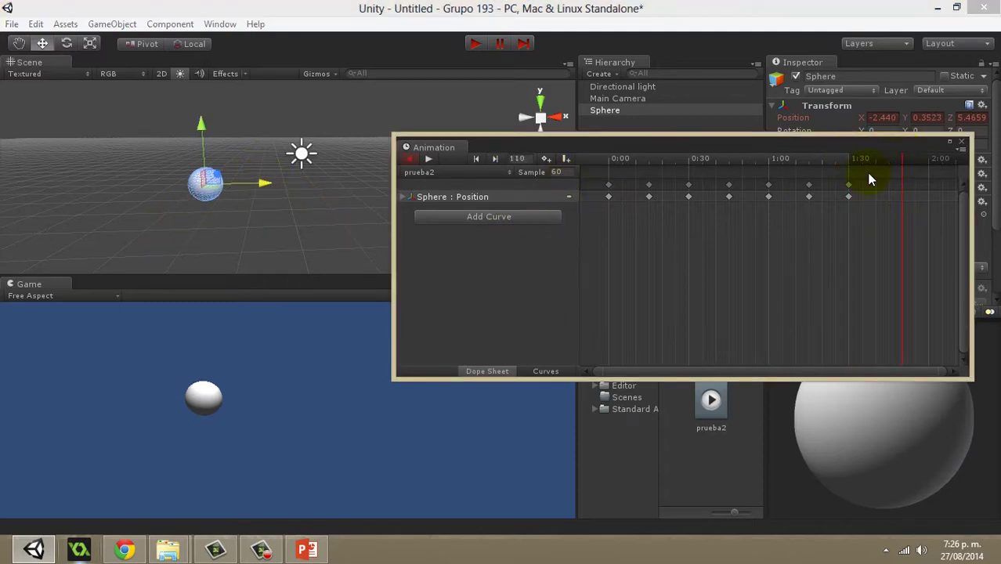
{"action": "left_click_drag", "start_coordinate": [256, 178], "coordinate": [280, 177]}
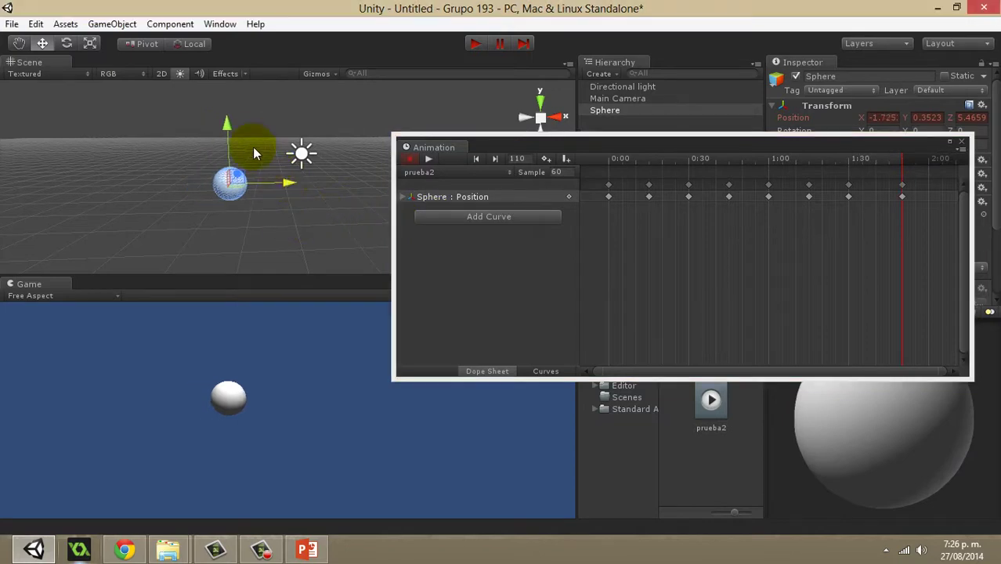
{"action": "left_click_drag", "start_coordinate": [227, 128], "coordinate": [233, 119]}
Step: Add a position keyframe at frame 128 with the Sphere moved to about X -1.33, Y 0.99
{"action": "left_click_drag", "start_coordinate": [881, 148], "coordinate": [750, 178]}
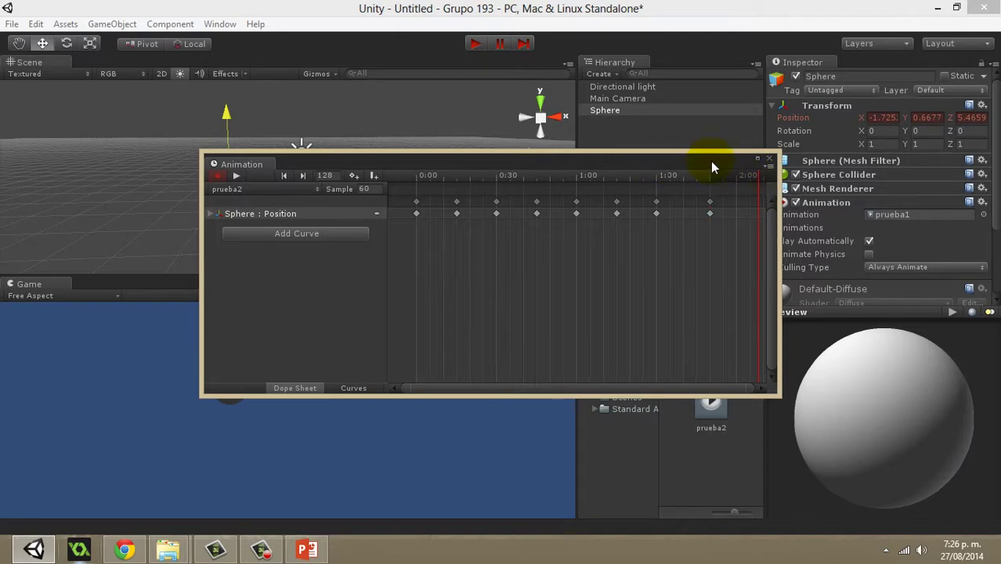
{"action": "left_click_drag", "start_coordinate": [675, 167], "coordinate": [807, 160]}
{"action": "left_click_drag", "start_coordinate": [289, 170], "coordinate": [296, 173]}
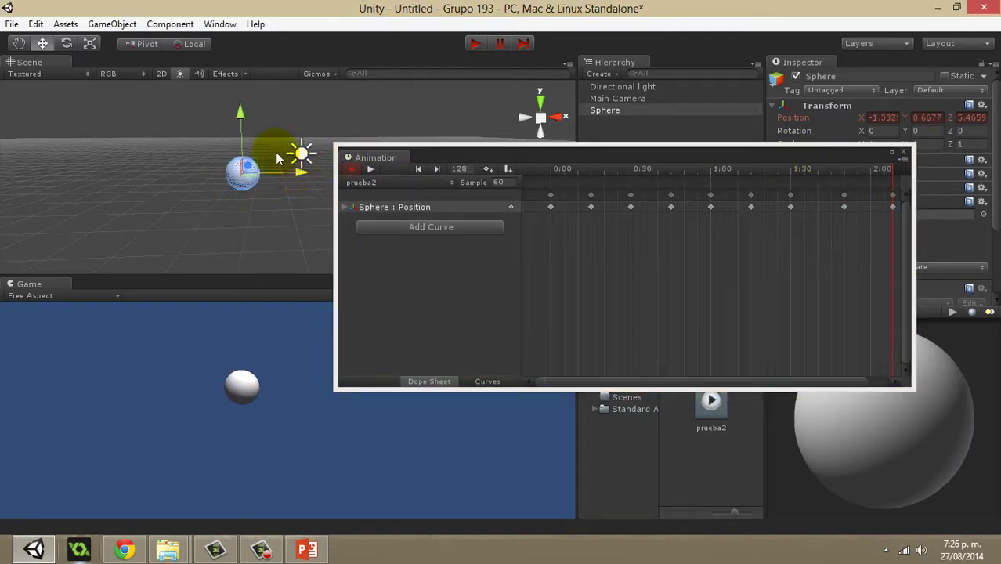
{"action": "left_click_drag", "start_coordinate": [243, 119], "coordinate": [242, 109]}
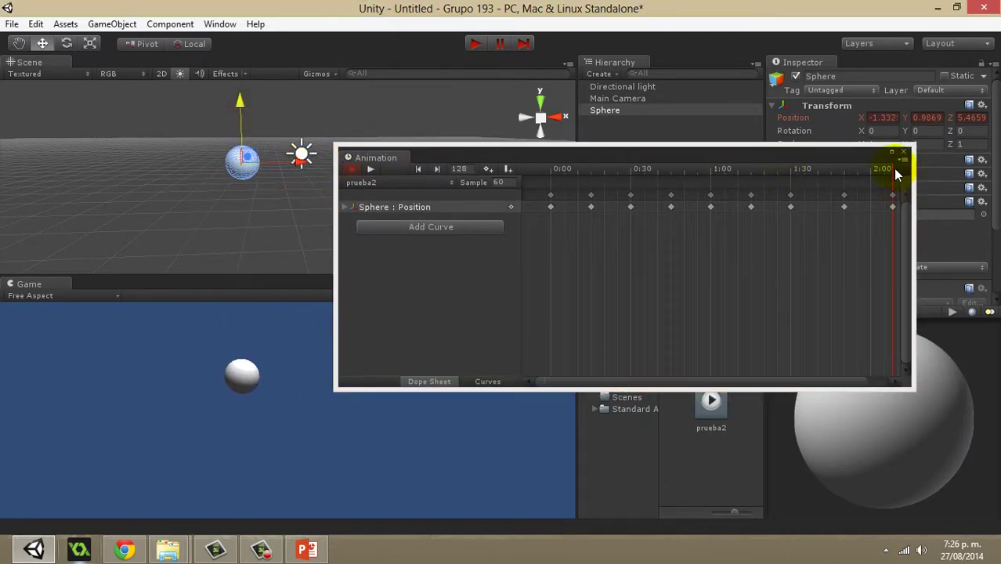
Step: Add a position keyframe at about 2:30 on the timeline with the Sphere moved to about X -0.40, Y 1.46
{"action": "left_click_drag", "start_coordinate": [736, 382], "coordinate": [861, 378]}
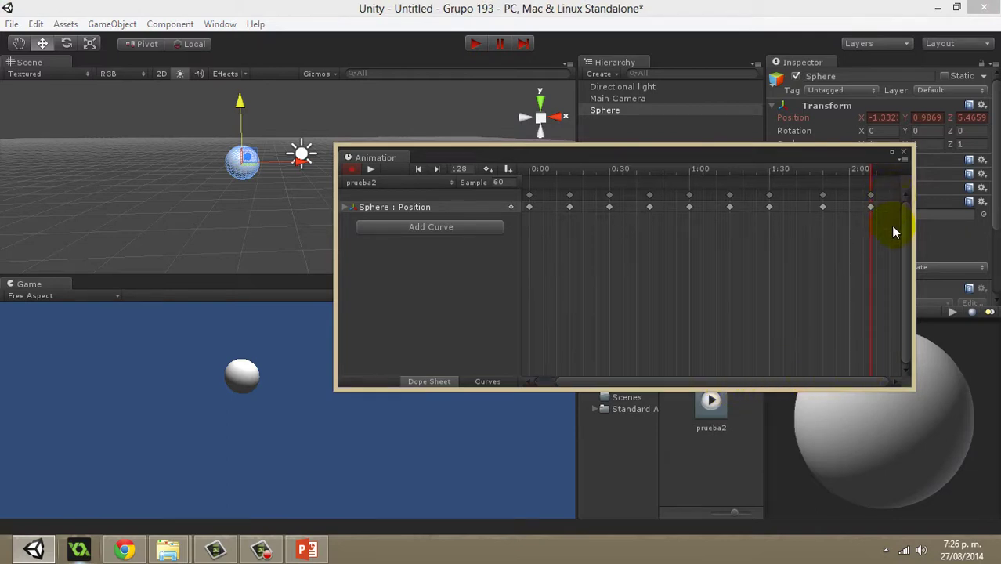
{"action": "scroll", "coordinate": [815, 280], "scroll_direction": "down", "scroll_amount": 3}
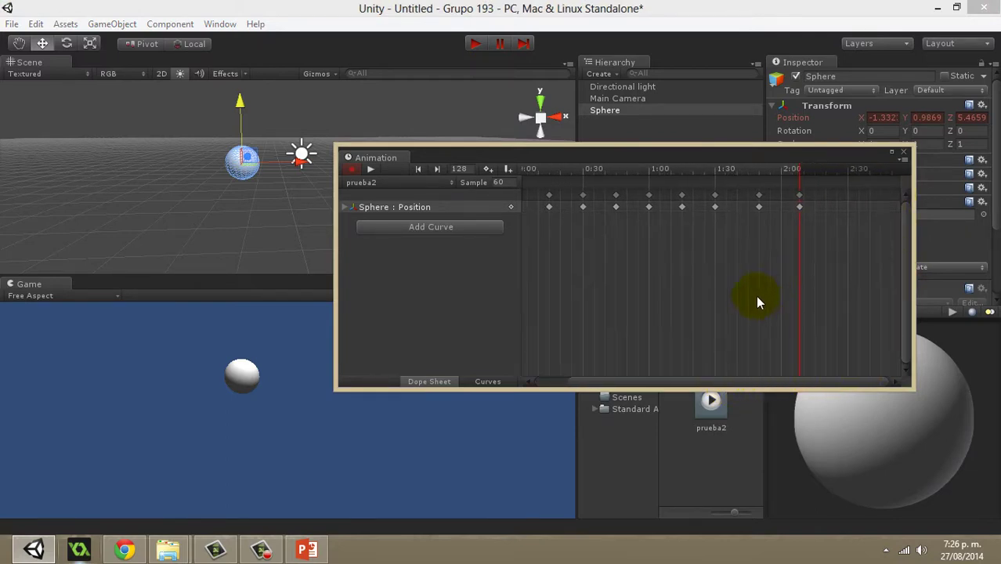
{"action": "left_click_drag", "start_coordinate": [705, 381], "coordinate": [532, 352]}
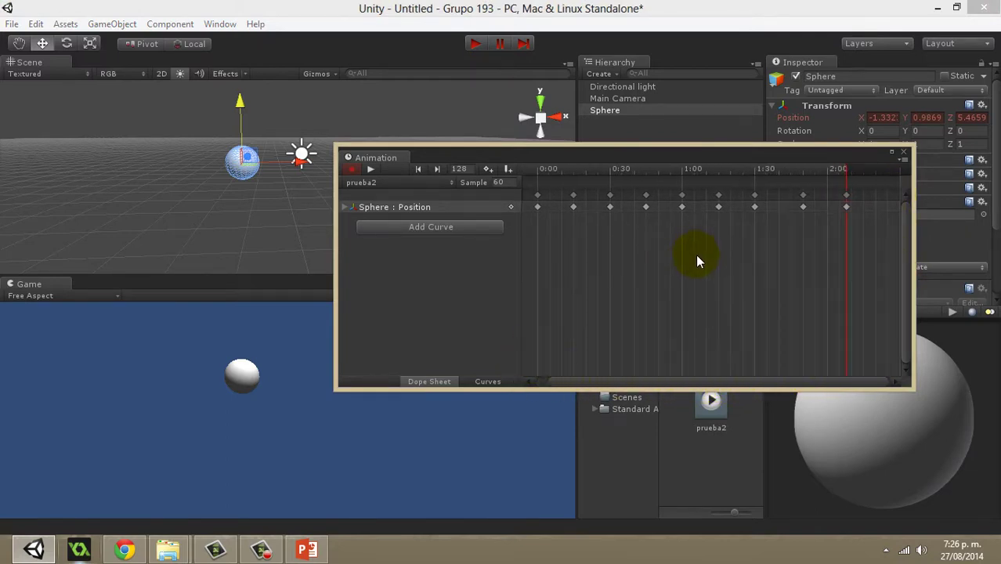
{"action": "scroll", "coordinate": [691, 260], "scroll_direction": "down", "scroll_amount": 5}
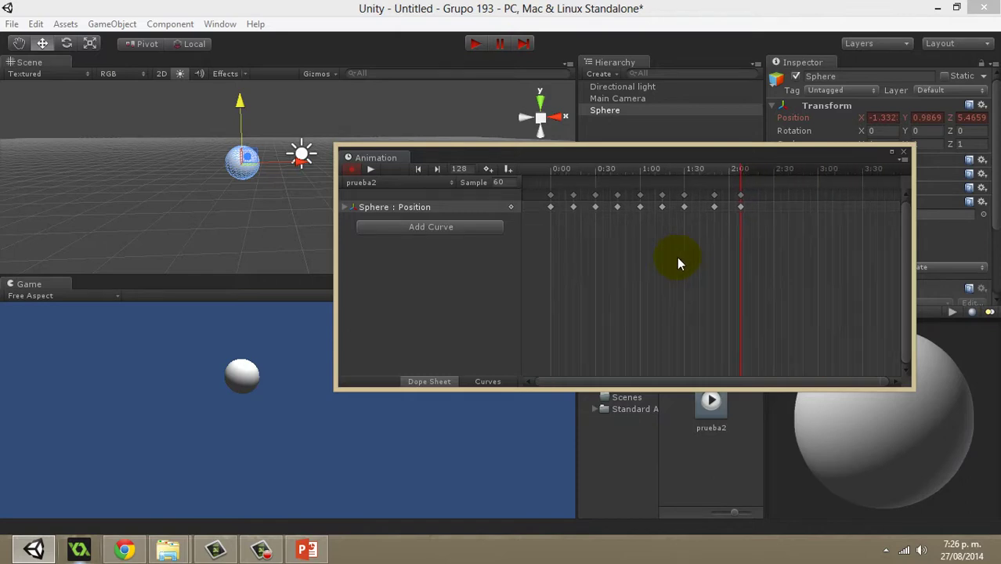
{"action": "scroll", "coordinate": [698, 286], "scroll_direction": "down", "scroll_amount": 3}
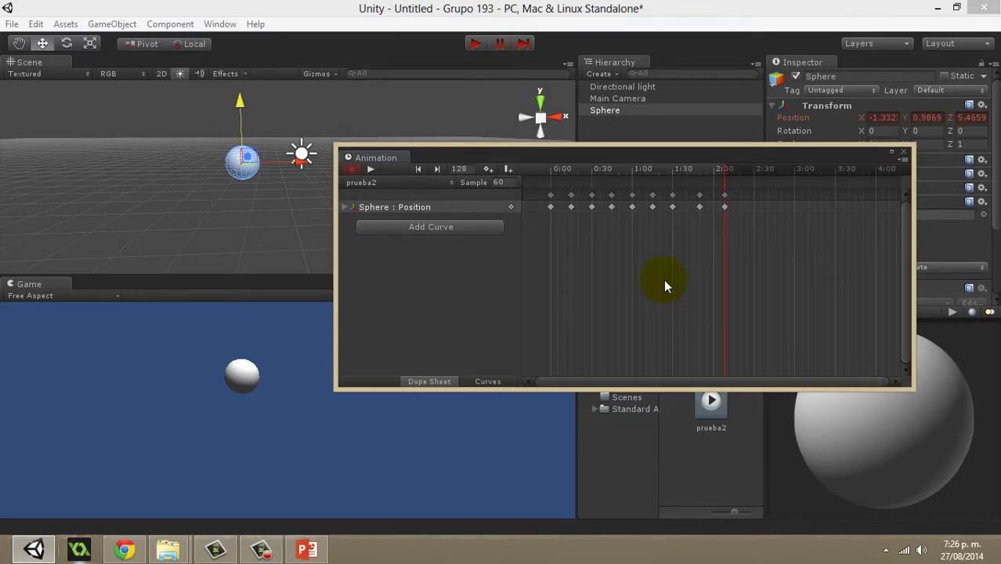
{"action": "scroll", "coordinate": [631, 288], "scroll_direction": "down", "scroll_amount": 3}
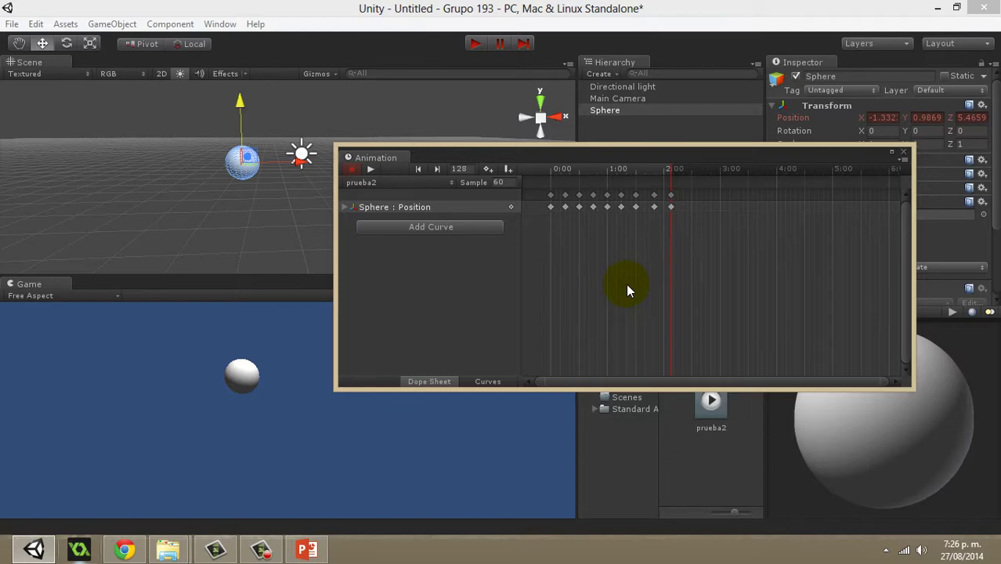
{"action": "scroll", "coordinate": [619, 296], "scroll_direction": "up", "scroll_amount": 1}
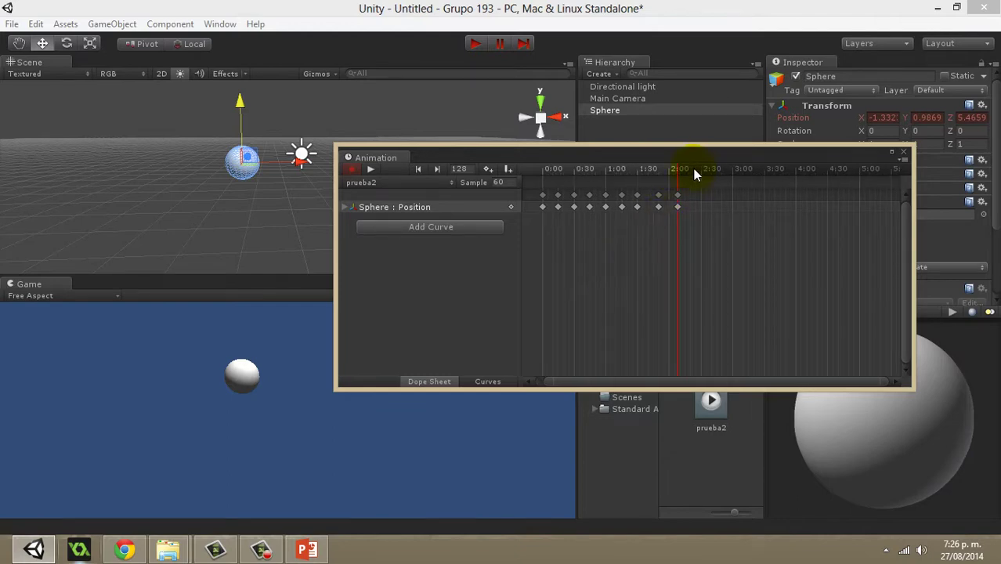
{"action": "left_click_drag", "start_coordinate": [677, 173], "coordinate": [692, 173]}
{"action": "left_click_drag", "start_coordinate": [298, 160], "coordinate": [322, 166]}
{"action": "left_click_drag", "start_coordinate": [272, 99], "coordinate": [273, 83]}
Step: Add the final position keyframe near 3:00 with the Sphere moved to about X 3.15, Y 1.71
{"action": "left_click", "coordinate": [702, 169]}
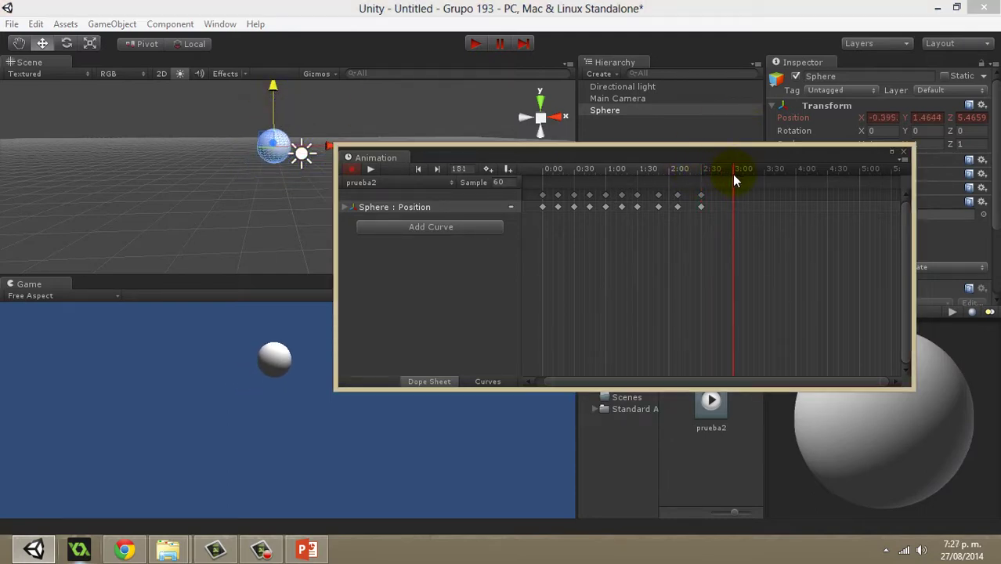
{"action": "left_click_drag", "start_coordinate": [333, 152], "coordinate": [444, 167]}
{"action": "left_click_drag", "start_coordinate": [395, 86], "coordinate": [401, 78]}
Step: Return the timeline to frame 0 and preview the prueba2 animation, stopping playback after watching the Sphere's path
{"action": "left_click_drag", "start_coordinate": [733, 176], "coordinate": [458, 174]}
{"action": "left_click", "coordinate": [638, 172]}
{"action": "left_click_drag", "start_coordinate": [649, 181], "coordinate": [510, 126]}
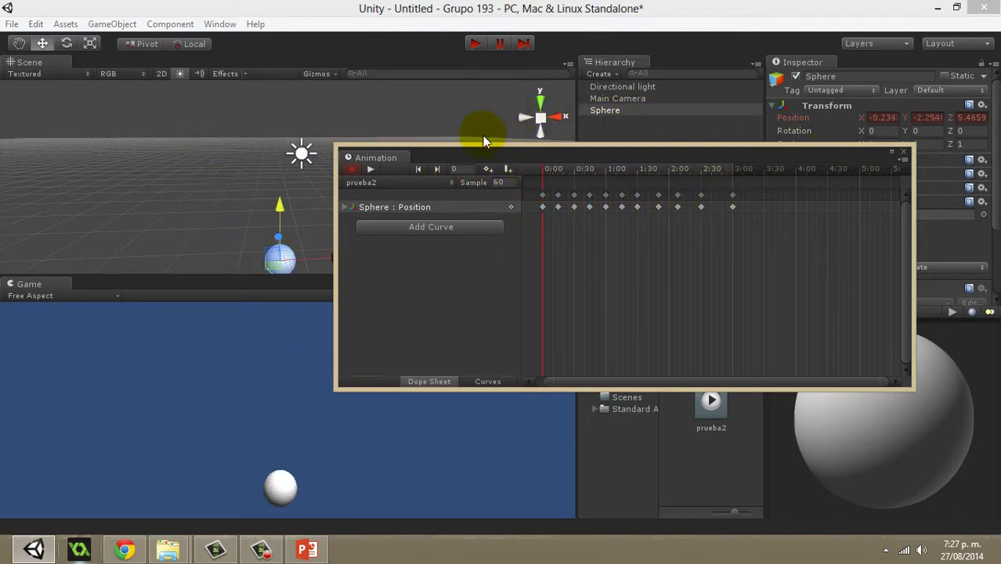
{"action": "left_click", "coordinate": [371, 172]}
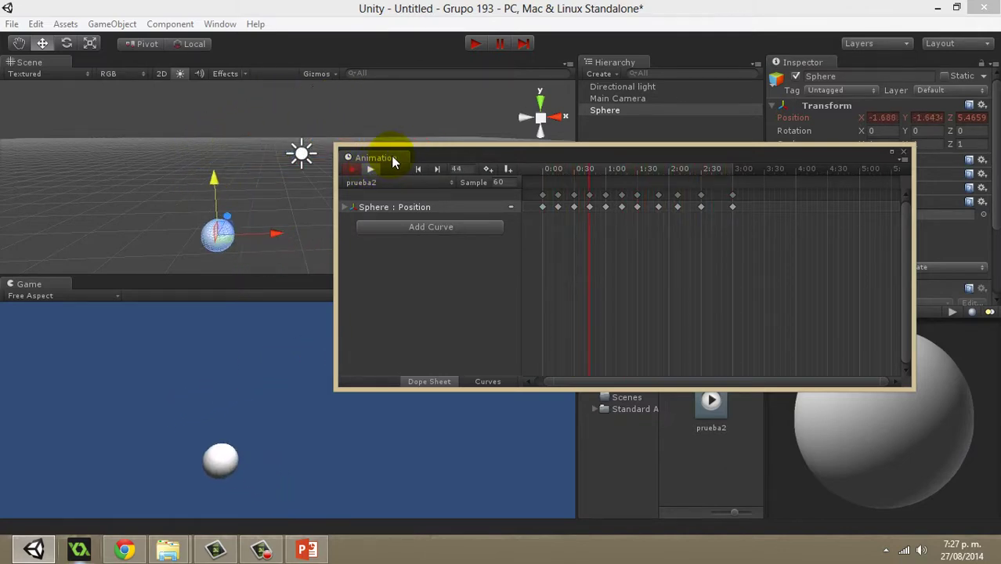
{"action": "left_click", "coordinate": [370, 169]}
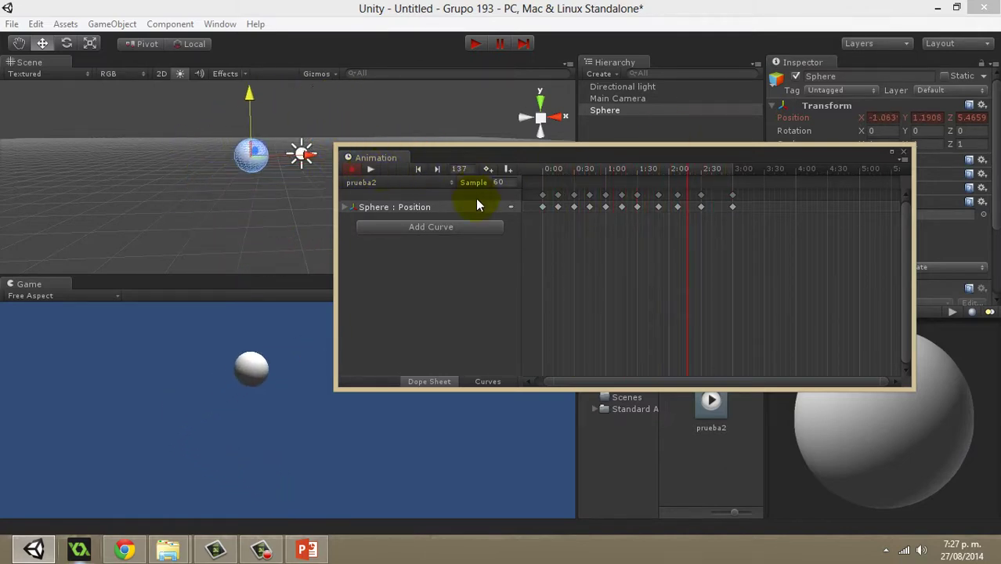
Step: Retime the last four keyframes of prueba2 closer together, to about 1:45, 2:00, 2:20 and 2:38
{"action": "left_click", "coordinate": [678, 204]}
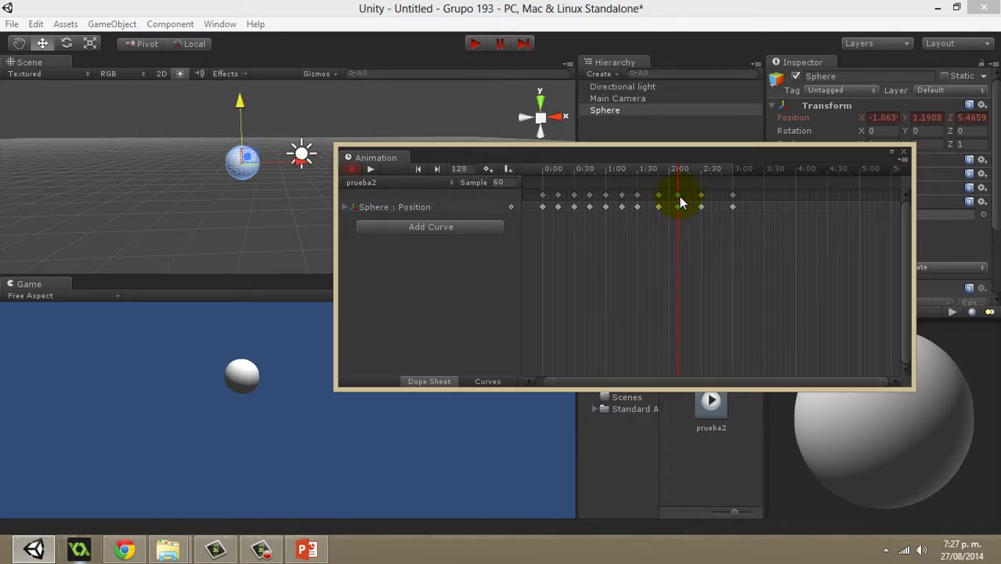
{"action": "left_click", "coordinate": [661, 200]}
{"action": "left_click_drag", "start_coordinate": [637, 202], "coordinate": [644, 202]}
{"action": "left_click", "coordinate": [621, 200]}
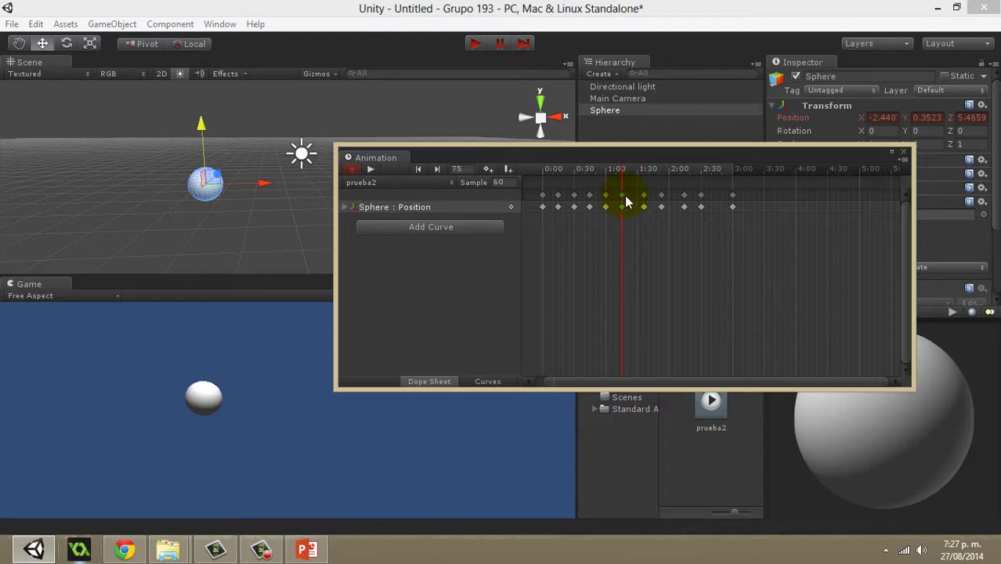
{"action": "left_click", "coordinate": [644, 202]}
{"action": "mouse_move", "coordinate": [662, 200]}
{"action": "left_mouse_down"}
{"action": "mouse_move", "coordinate": [651, 197]}
{"action": "mouse_move", "coordinate": [666, 197]}
{"action": "left_mouse_up"}
{"action": "left_click", "coordinate": [702, 197]}
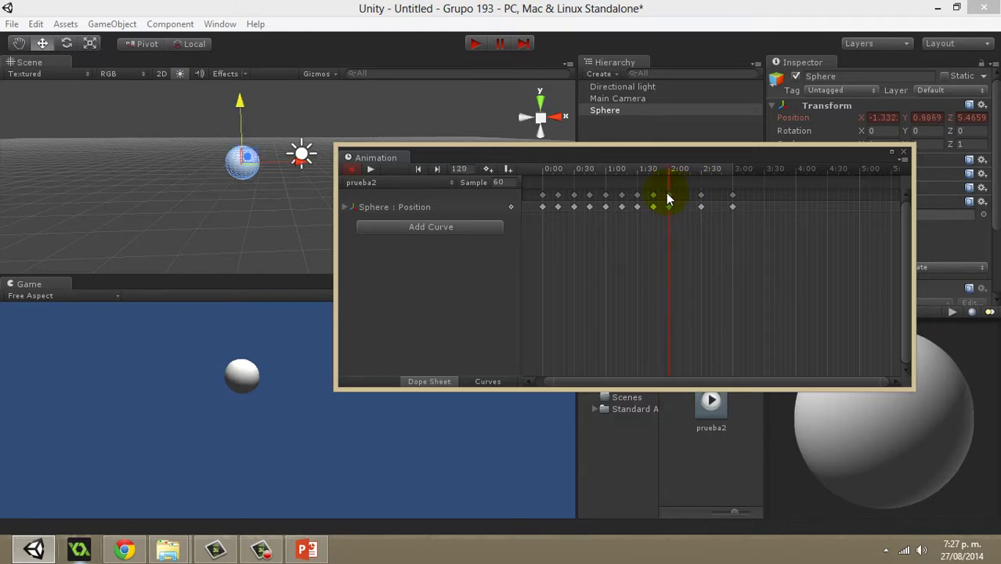
{"action": "left_click", "coordinate": [698, 203]}
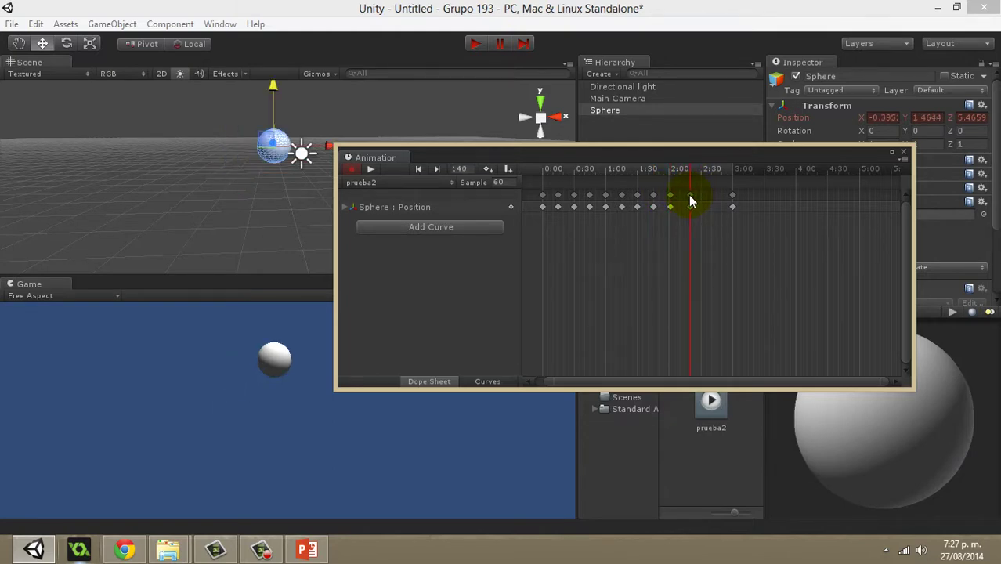
{"action": "left_click_drag", "start_coordinate": [690, 200], "coordinate": [710, 199]}
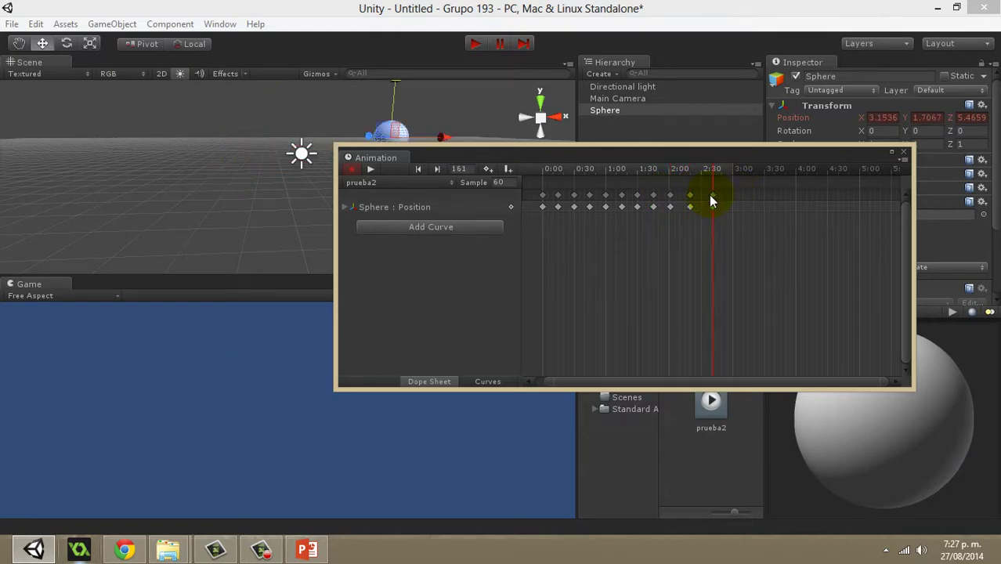
Step: Preview the retimed prueba2 clip and close the Animation window
{"action": "left_click", "coordinate": [370, 169]}
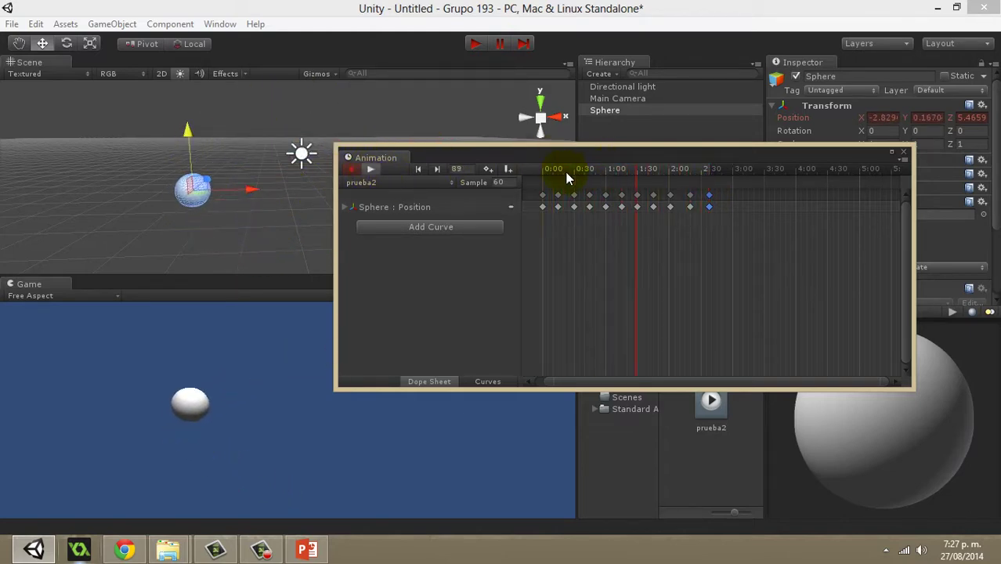
{"action": "left_click", "coordinate": [903, 152]}
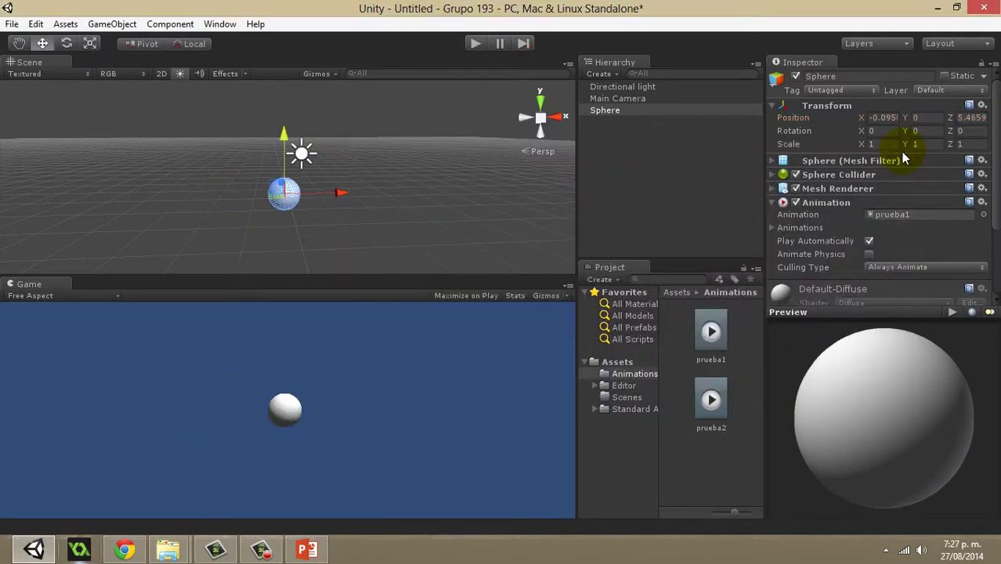
Step: Expand the Animations list of the Sphere's Animation component and test which clip plays by running and stopping the scene
{"action": "left_click", "coordinate": [773, 229]}
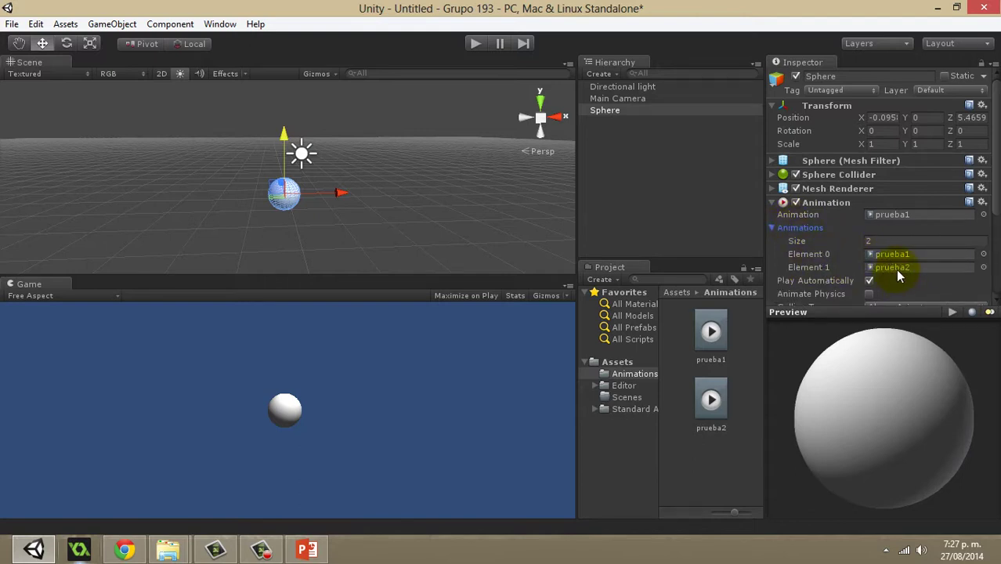
{"action": "left_click", "coordinate": [474, 45]}
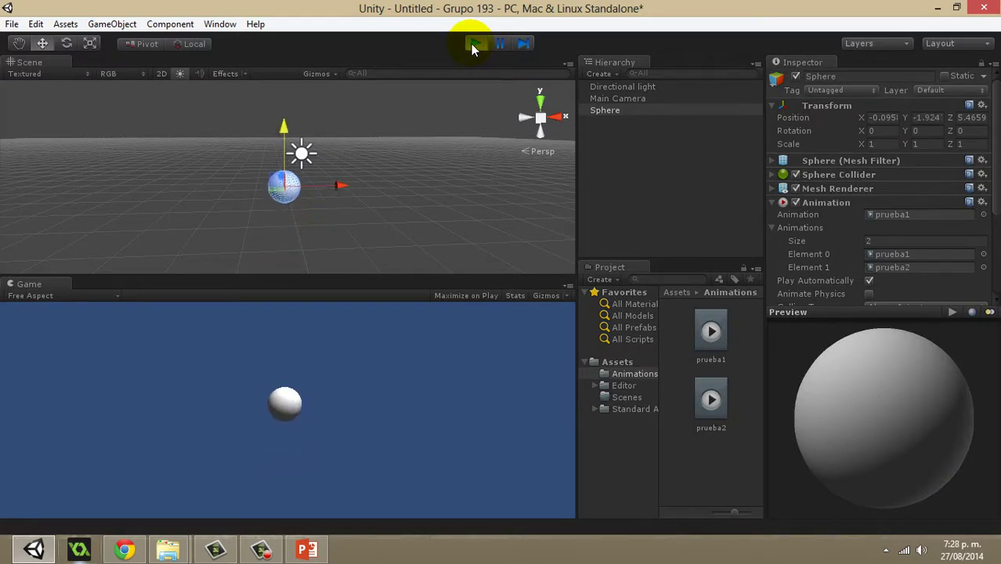
{"action": "left_click", "coordinate": [474, 45]}
Step: Set prueba2 as the default clip of the Sphere's Animation component and display the prueba2 asset's properties
{"action": "left_click", "coordinate": [983, 215]}
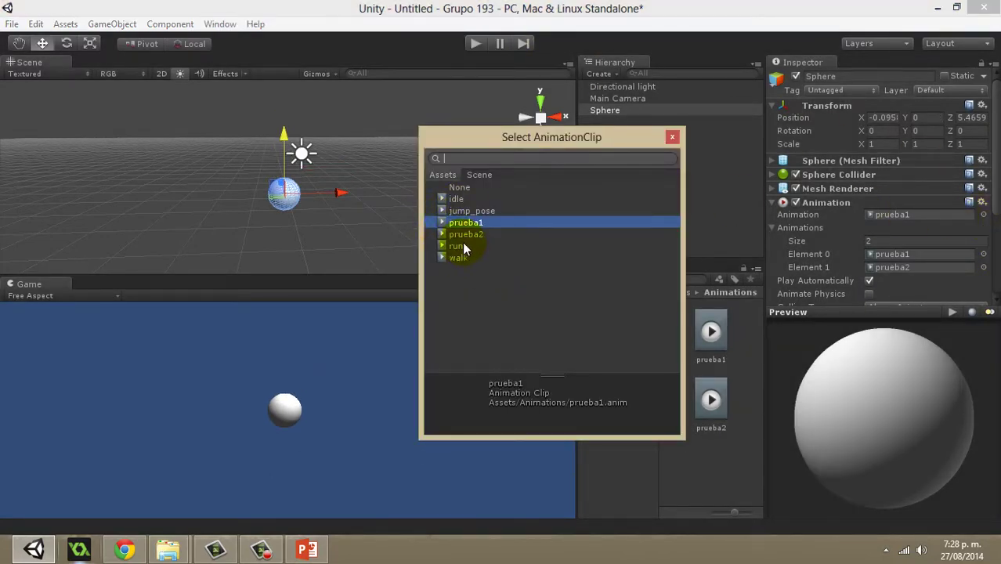
{"action": "double_click", "coordinate": [488, 235]}
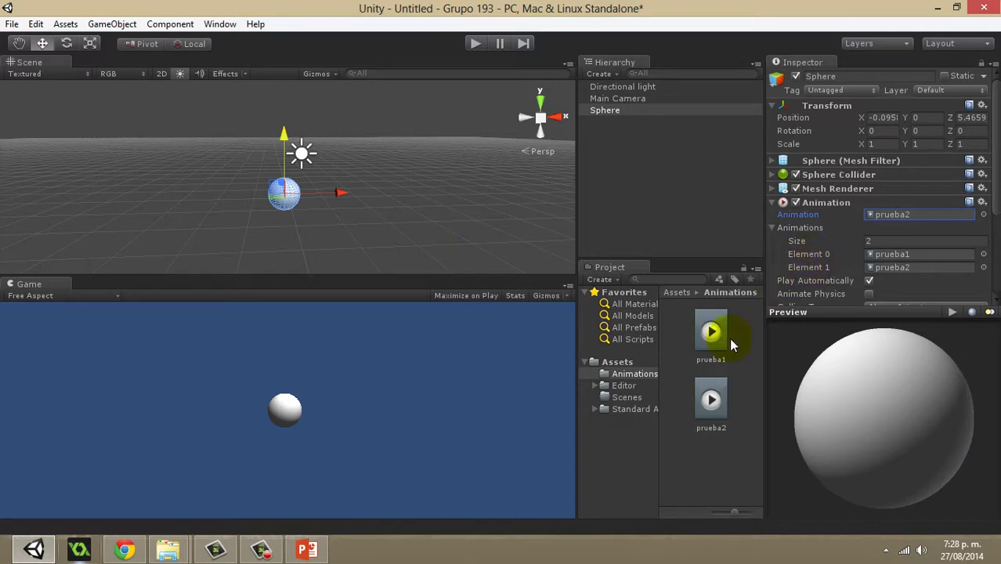
{"action": "left_click", "coordinate": [709, 403]}
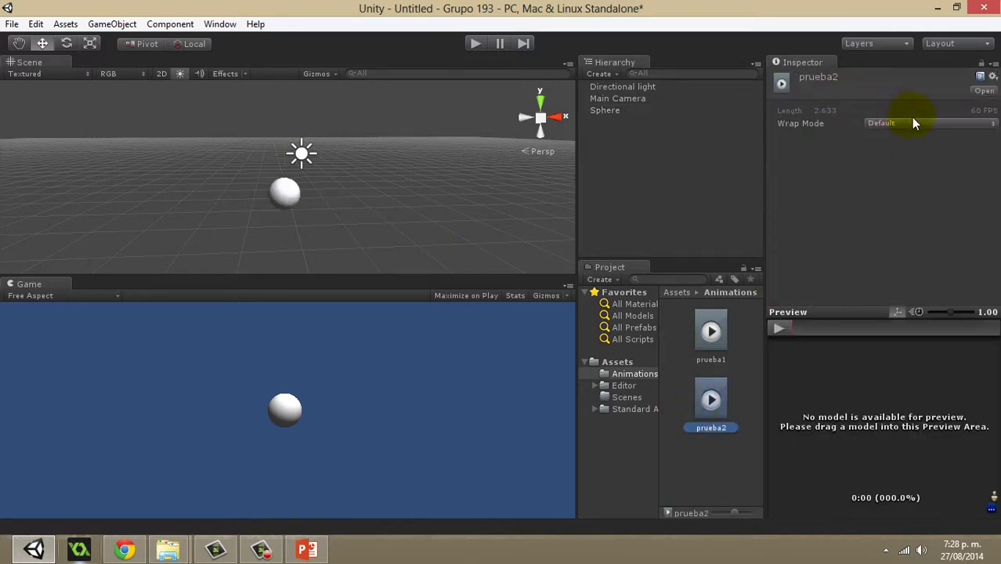
Step: Set the prueba2 clip's Wrap Mode to Ping Pong and test it by running and stopping the scene
{"action": "left_click", "coordinate": [920, 123]}
{"action": "left_click", "coordinate": [907, 190]}
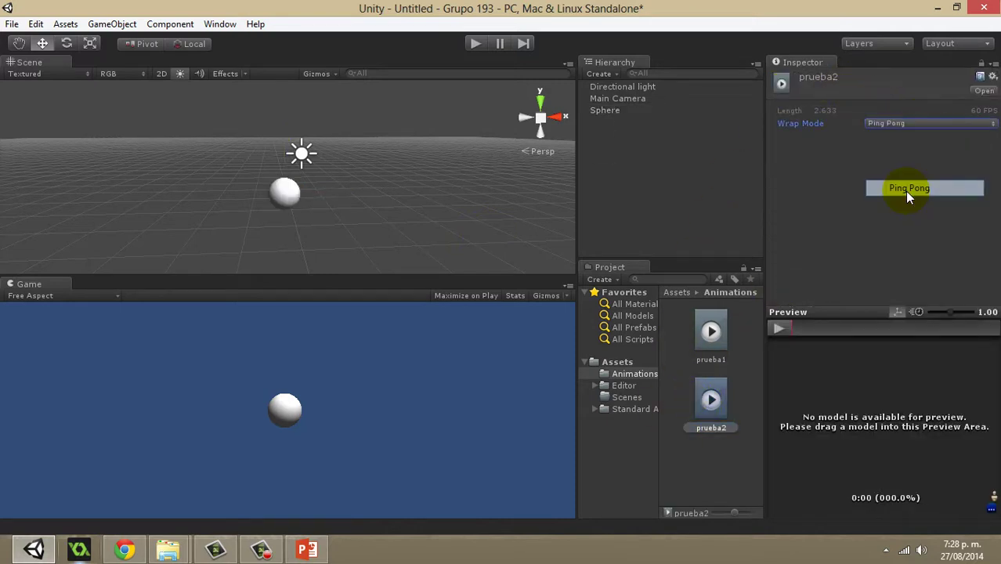
{"action": "left_click", "coordinate": [474, 43]}
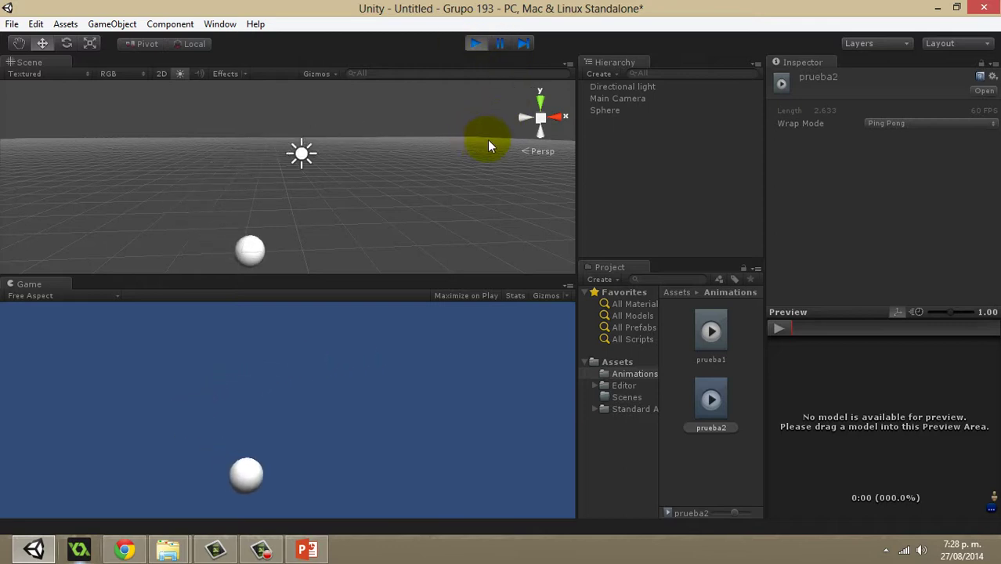
{"action": "left_click", "coordinate": [474, 43]}
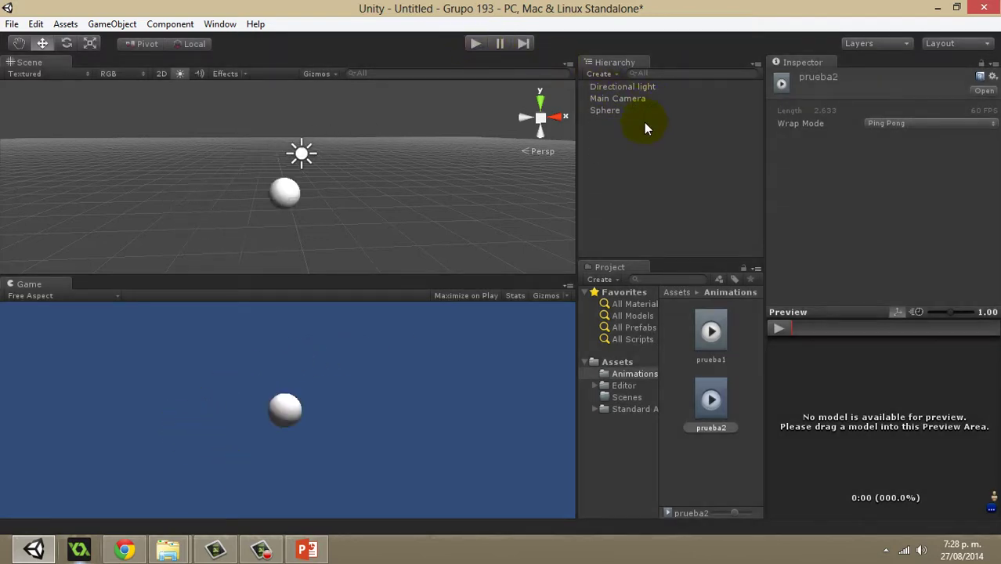
Step: Move the terreno scene from the root of Assets into the Scenes folder and display that folder's contents
{"action": "left_click", "coordinate": [655, 207]}
{"action": "left_click", "coordinate": [618, 363]}
{"action": "scroll", "coordinate": [709, 399], "scroll_direction": "down", "scroll_amount": 5}
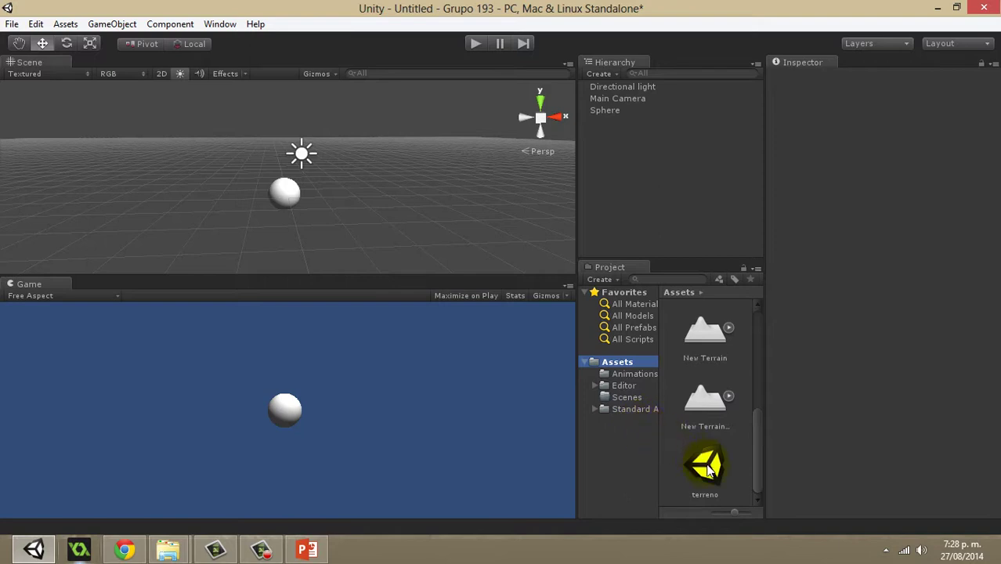
{"action": "left_click", "coordinate": [619, 397]}
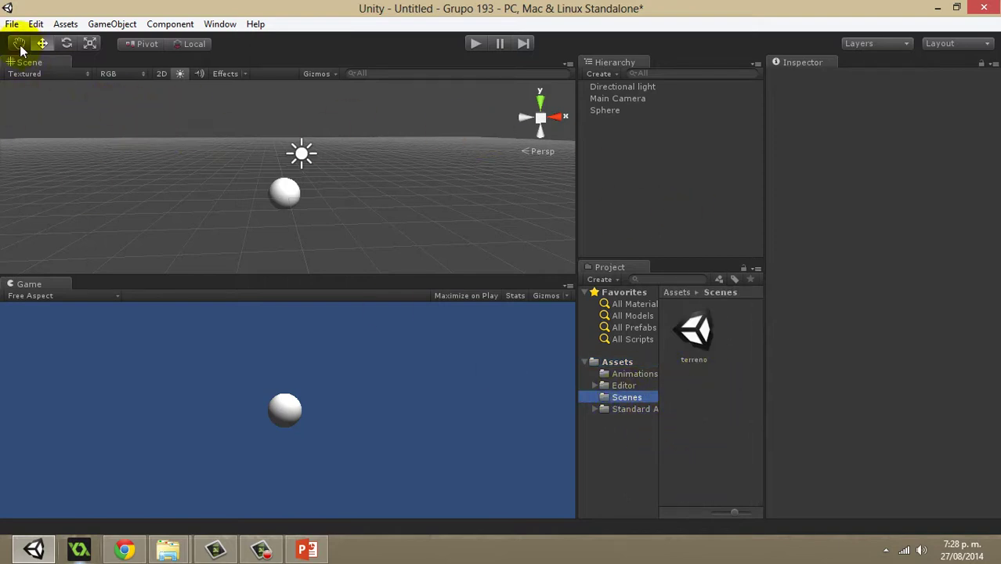
Step: Save the current scene as animaciones in the Scenes folder
{"action": "left_click", "coordinate": [12, 24]}
{"action": "left_click", "coordinate": [45, 76]}
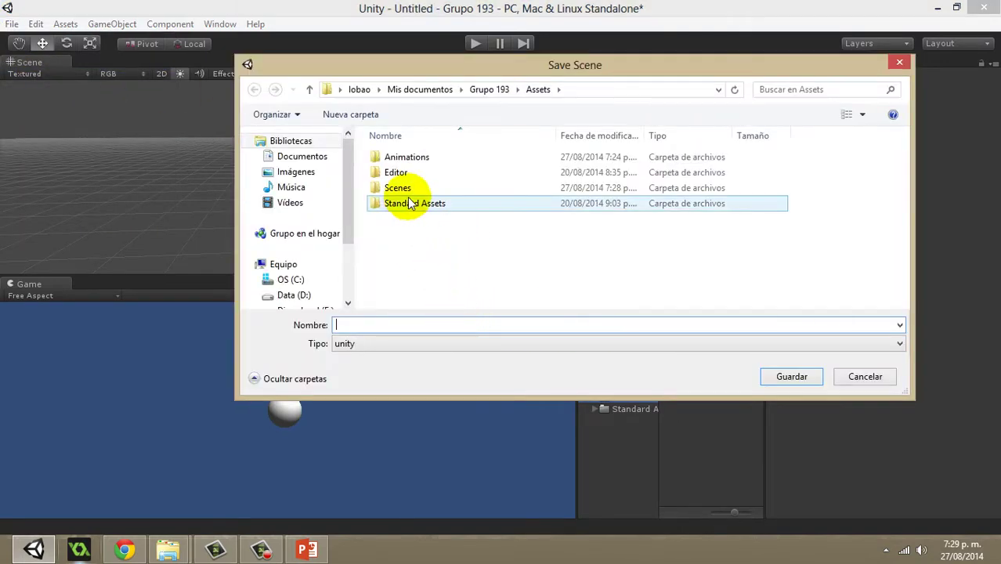
{"action": "double_click", "coordinate": [406, 189]}
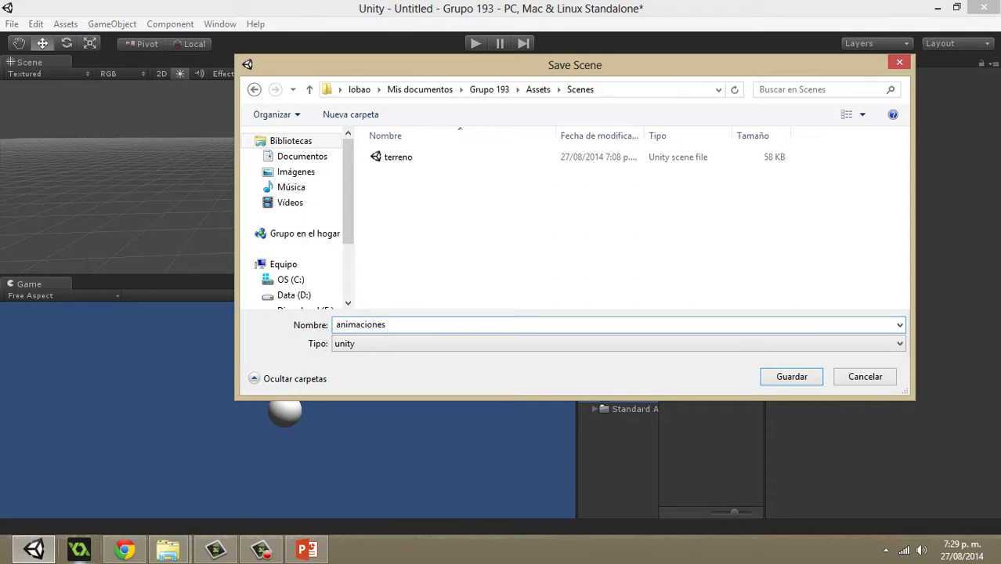
{"action": "key", "text": "Return"}
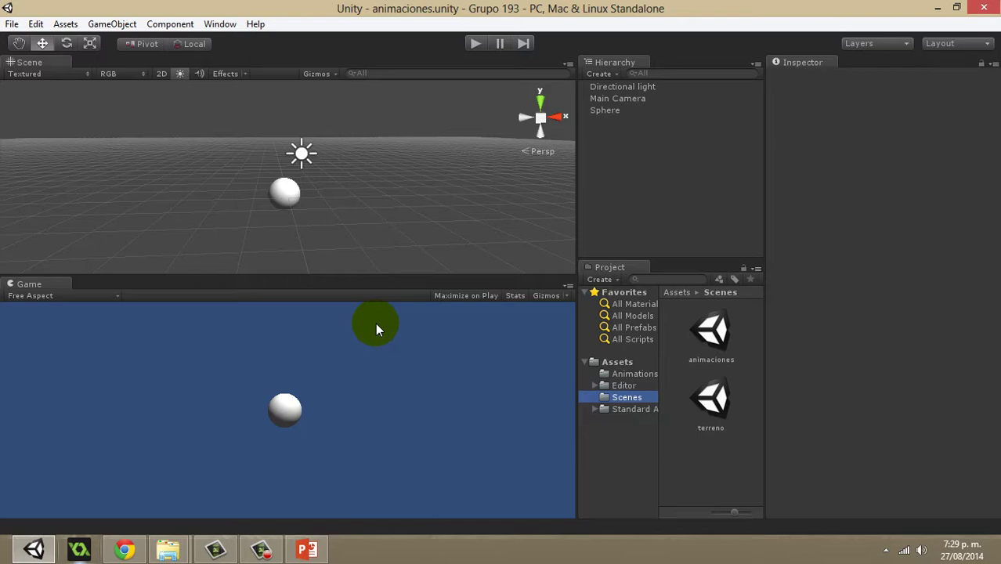
Step: Open the terreno scene and delete the 3rd Person Controller from it
{"action": "double_click", "coordinate": [700, 408]}
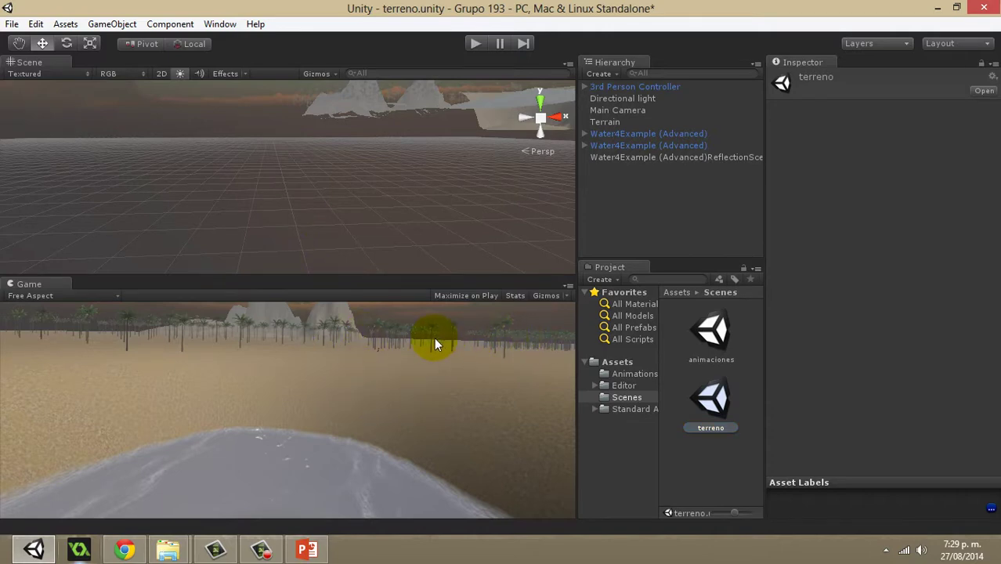
{"action": "left_click_drag", "start_coordinate": [358, 155], "coordinate": [494, 146], "text": "alt"}
{"action": "left_click", "coordinate": [627, 87]}
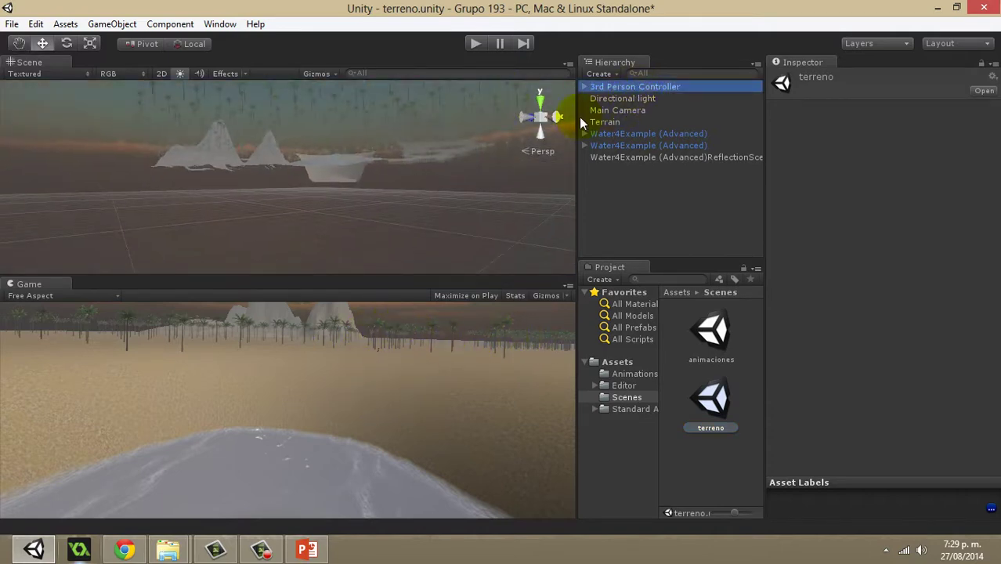
{"action": "key", "text": "f"}
{"action": "left_click_drag", "start_coordinate": [389, 144], "coordinate": [252, 253], "text": "alt"}
{"action": "key", "text": "Delete"}
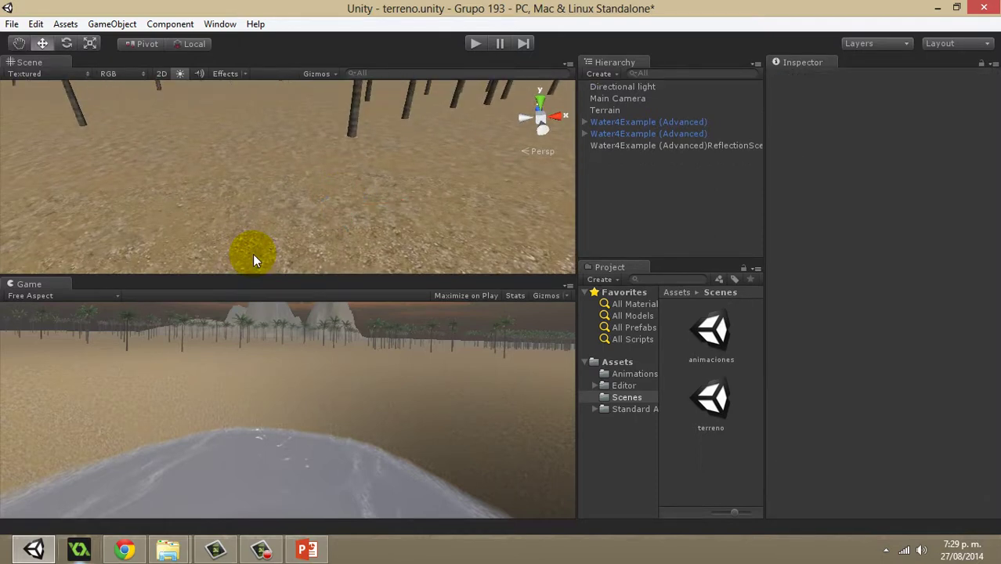
Step: Tilt the Main Camera upward to an X rotation of about 12 degrees so it faces the mountains
{"action": "left_click", "coordinate": [648, 99]}
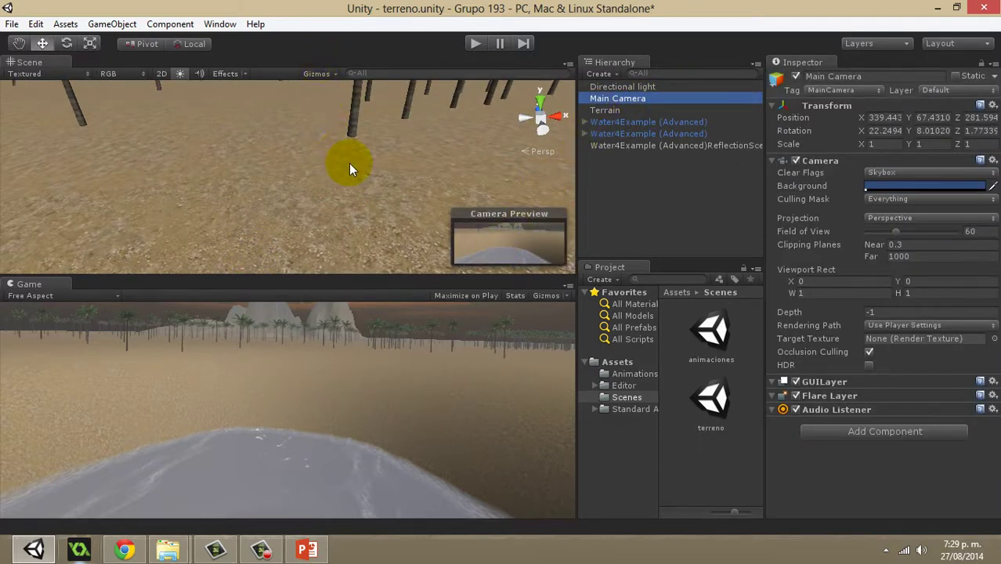
{"action": "left_click", "coordinate": [341, 366]}
{"action": "left_click_drag", "start_coordinate": [335, 177], "coordinate": [390, 136], "text": "alt"}
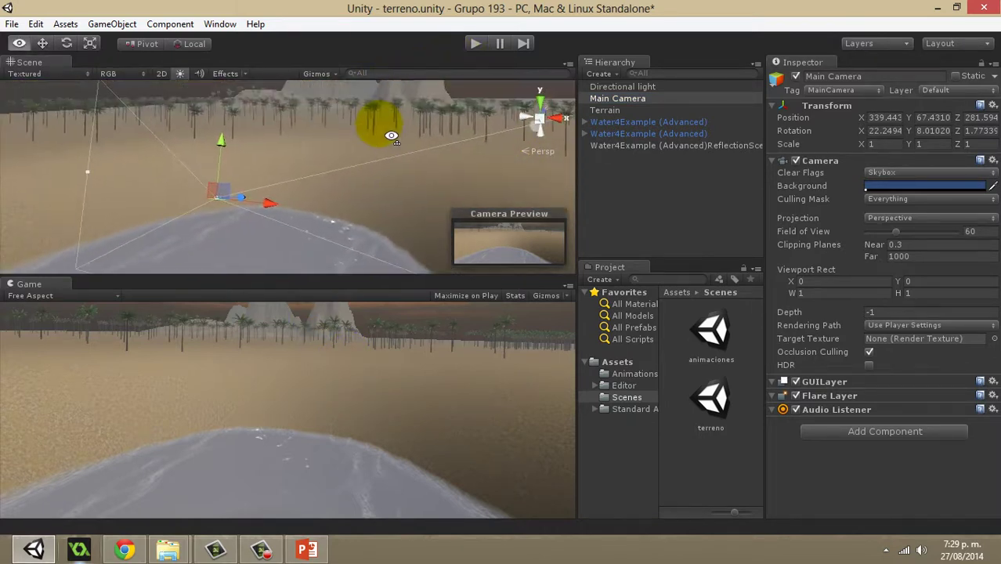
{"action": "left_click", "coordinate": [67, 43]}
{"action": "left_click_drag", "start_coordinate": [194, 151], "coordinate": [198, 190]}
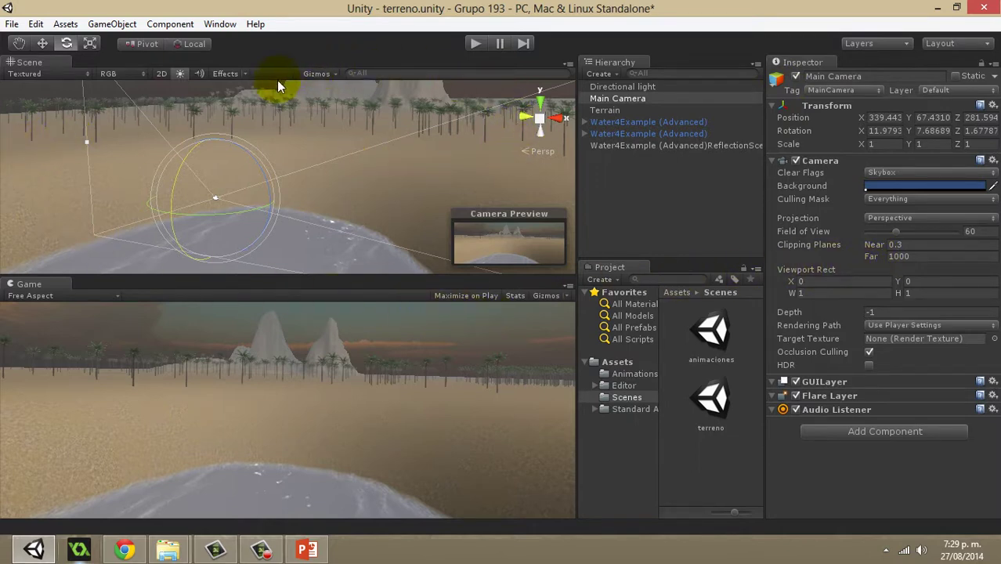
Step: Turn the Main Camera toward the palms beside the mountains and level it, rotating it to about X 10.9, Y -31 and Z -1.9
{"action": "left_click", "coordinate": [42, 43]}
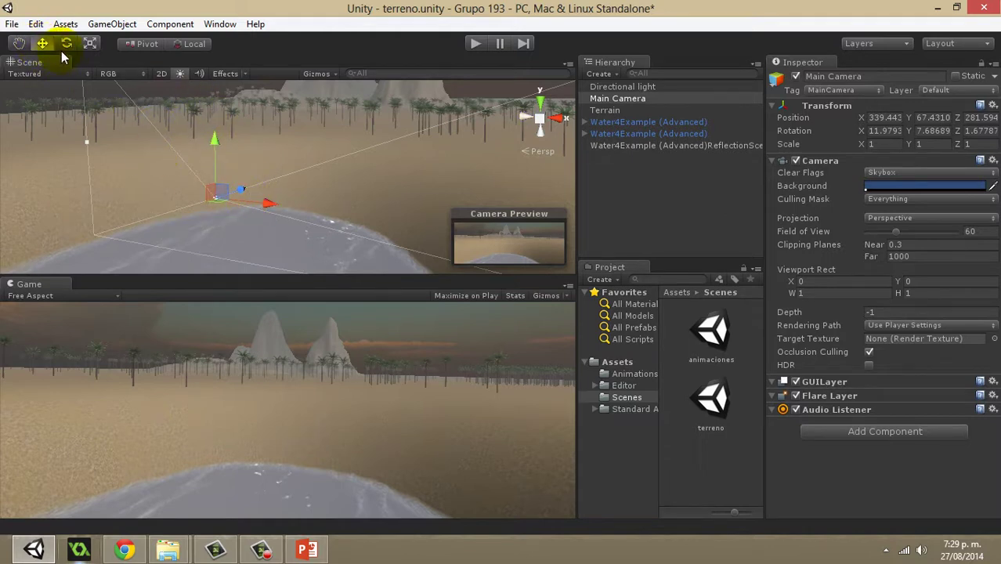
{"action": "key", "text": "e"}
{"action": "left_click_drag", "start_coordinate": [232, 214], "coordinate": [304, 125]}
{"action": "mouse_move", "coordinate": [271, 178]}
{"action": "left_mouse_down"}
{"action": "mouse_move", "coordinate": [257, 172]}
{"action": "mouse_move", "coordinate": [273, 197]}
{"action": "left_mouse_up"}
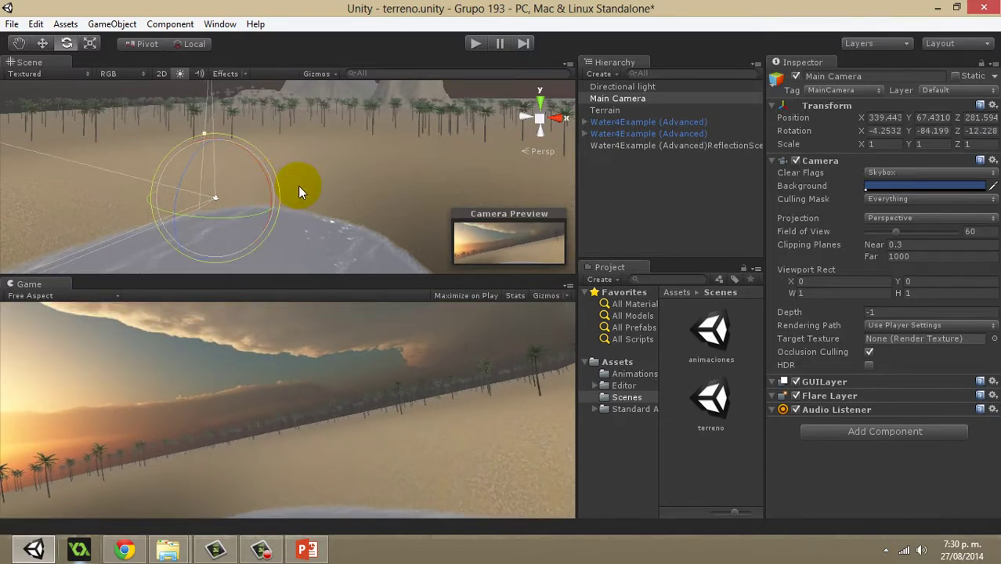
{"action": "left_click_drag", "start_coordinate": [252, 218], "coordinate": [168, 207]}
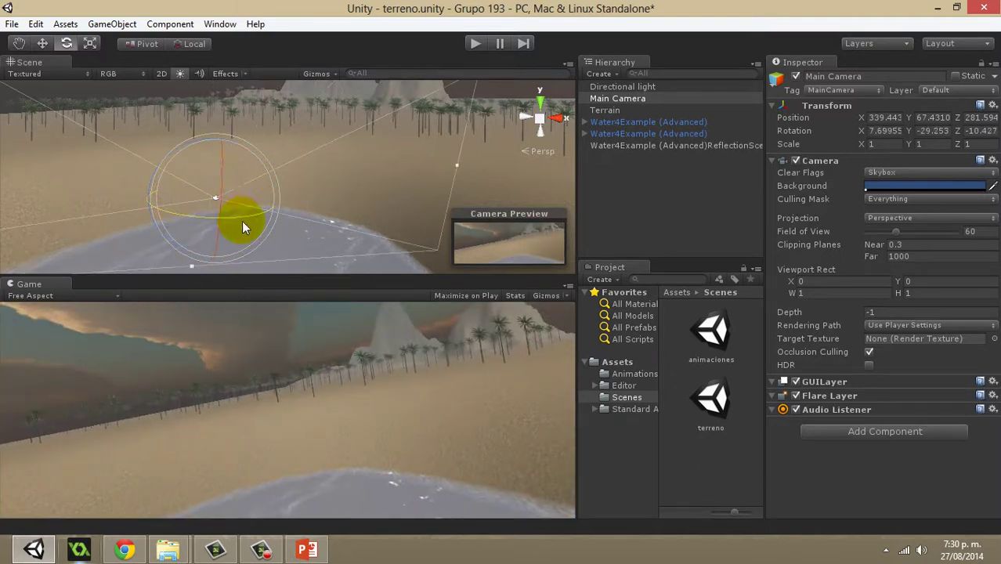
{"action": "left_click_drag", "start_coordinate": [269, 191], "coordinate": [249, 175]}
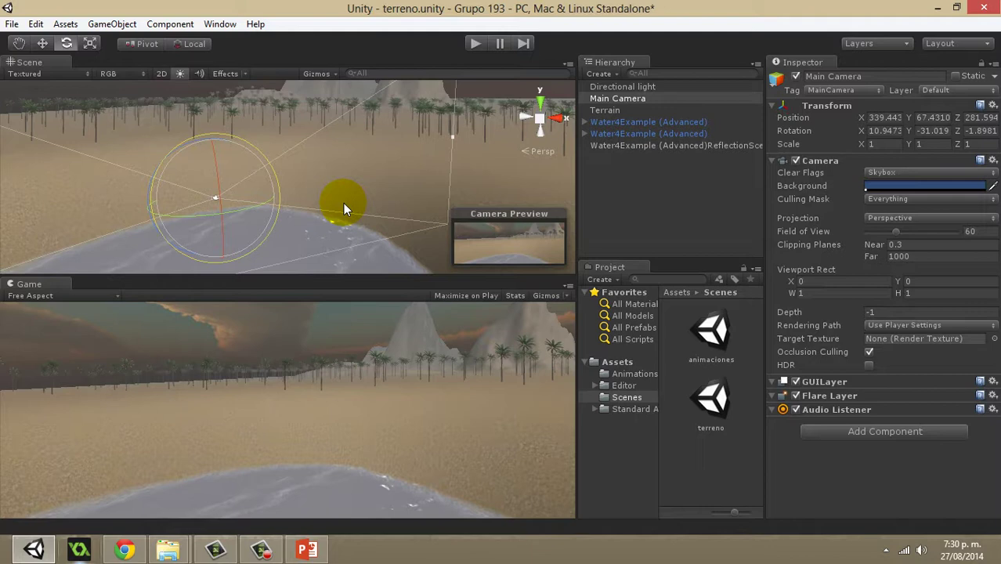
{"action": "left_click", "coordinate": [261, 549]}
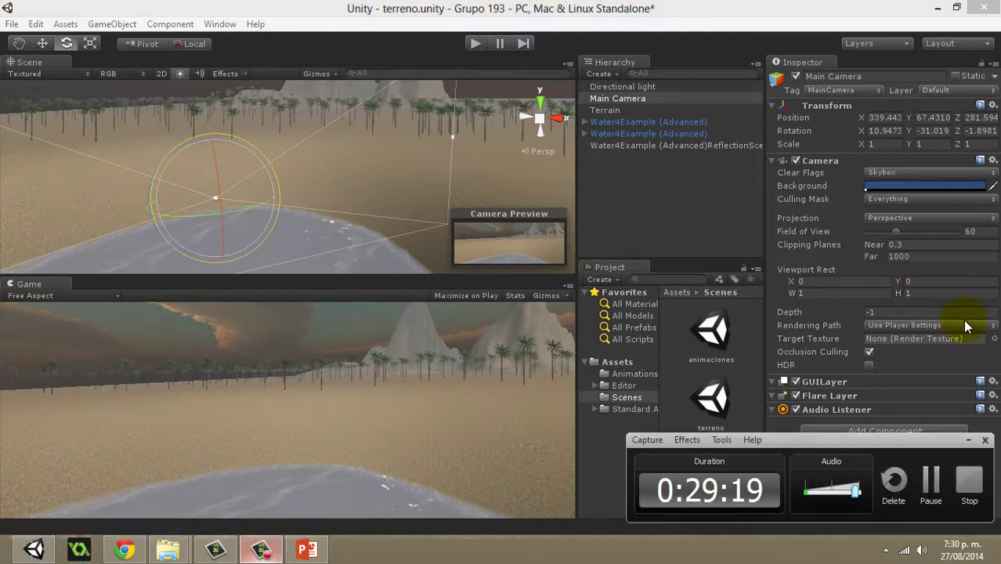